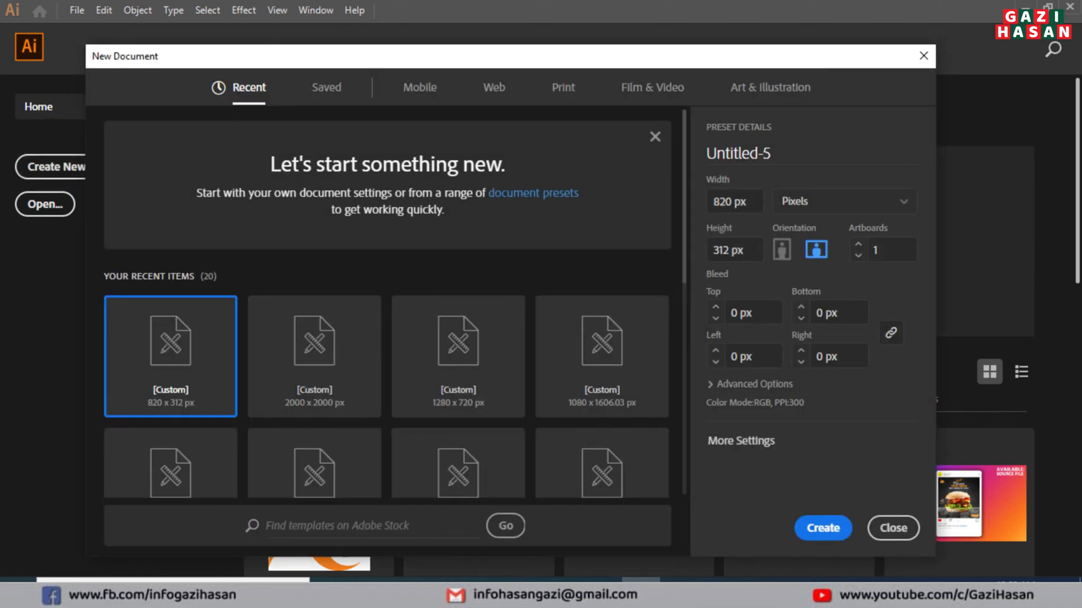
# Create a new landscape RGB document sized 820 x 312 px with one artboard.
pyautogui.press('Tab')
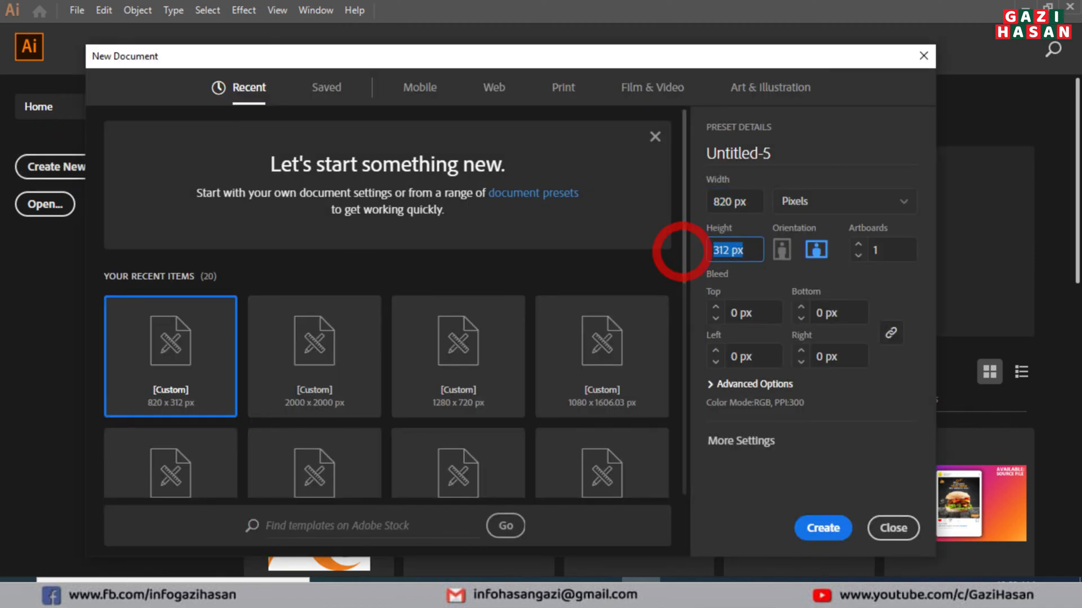
pyautogui.press('Return')
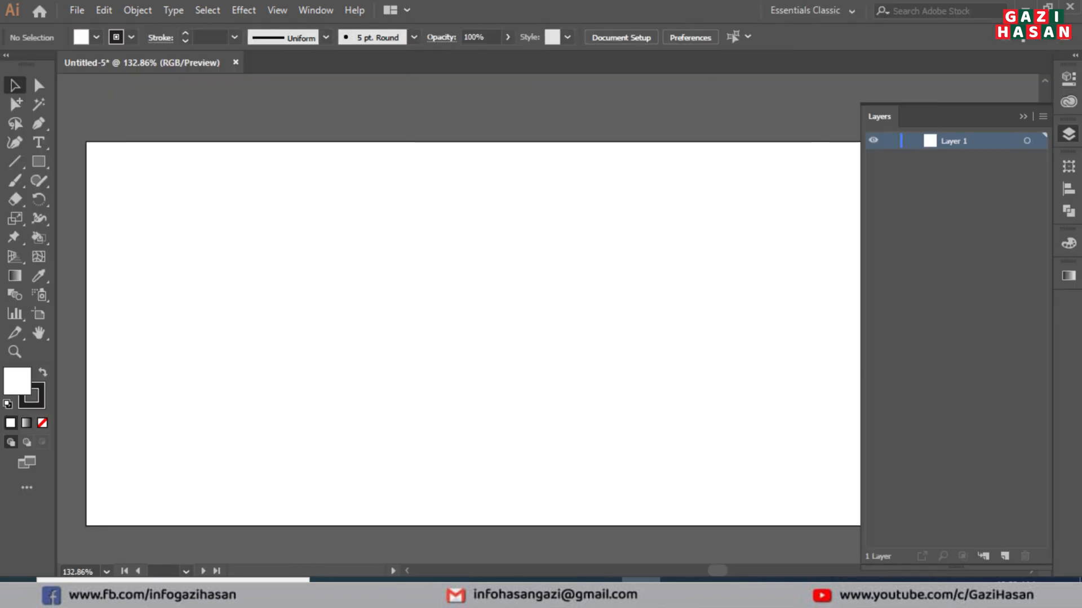
pyautogui.press('ctrl+KP_Subtract')
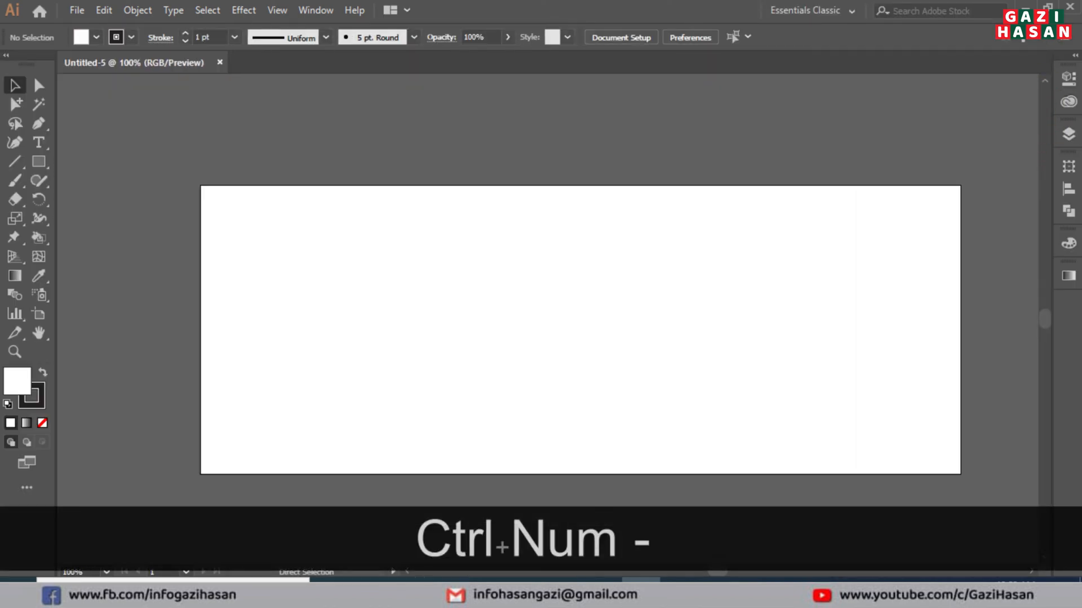
# Draw an 820 x 312 px rectangle and align it to the artboard so it covers it exactly.
pyautogui.click(38, 160)
pyautogui.click(338, 254)
pyautogui.press('Return')
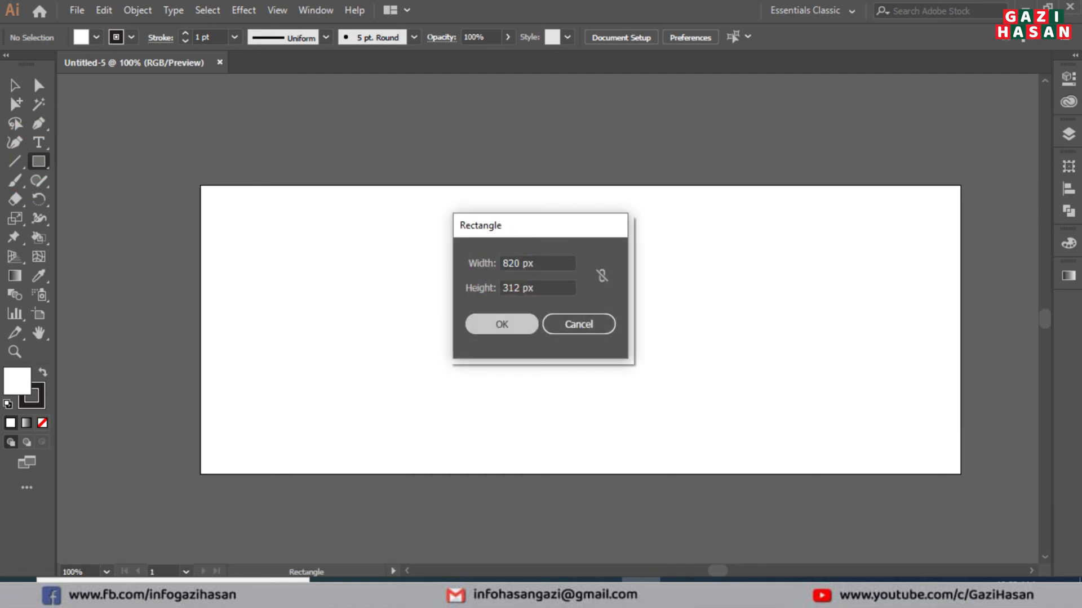
pyautogui.click(658, 36)
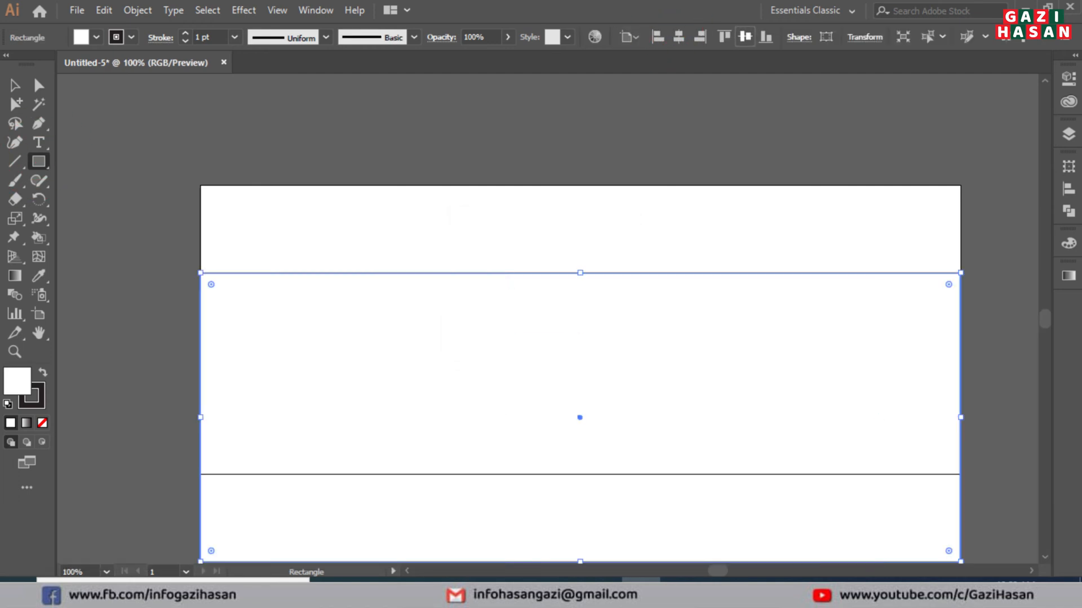
pyautogui.click(745, 37)
# Remove the stroke from the background rectangle.
pyautogui.click(133, 37)
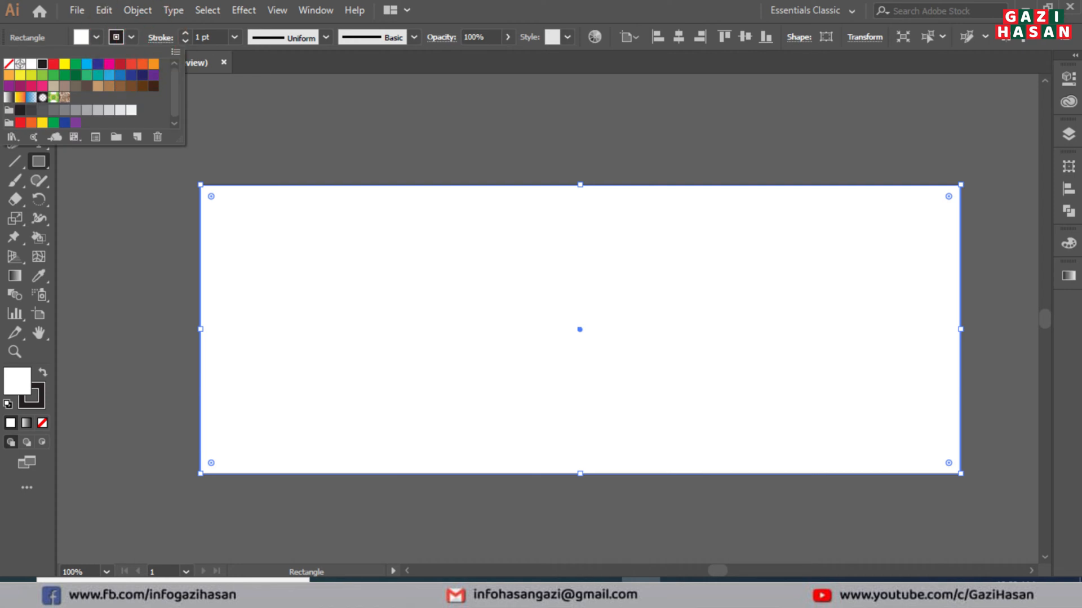
pyautogui.click(9, 64)
pyautogui.click(48, 32)
pyautogui.press('v')
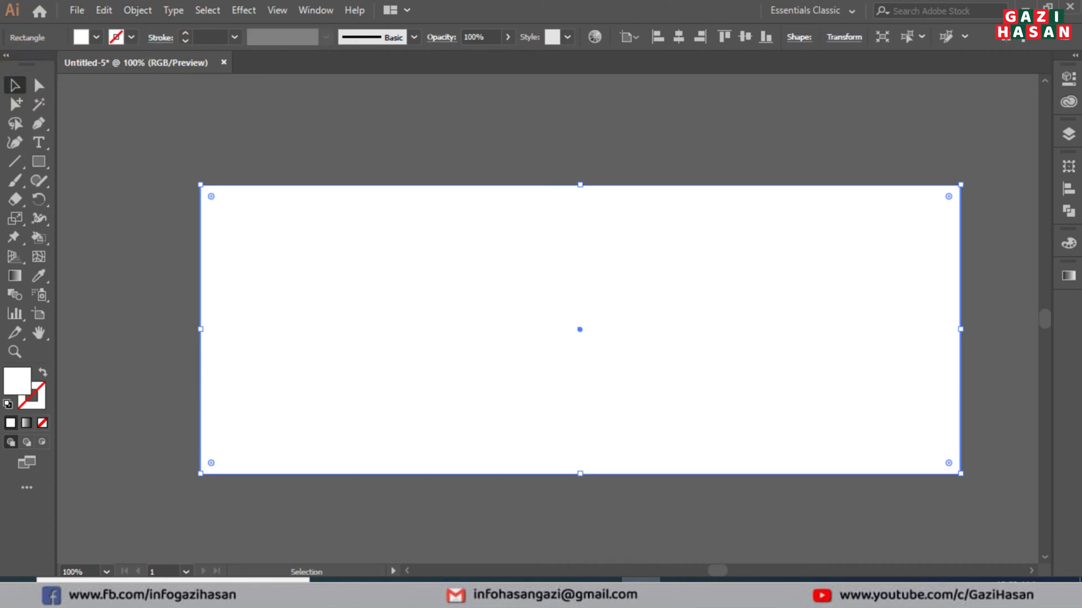
# Lock Layer 1 with the background rectangle and add a new layer above it.
pyautogui.click(1067, 212)
pyautogui.click(1067, 211)
pyautogui.click(1068, 134)
pyautogui.click(891, 140)
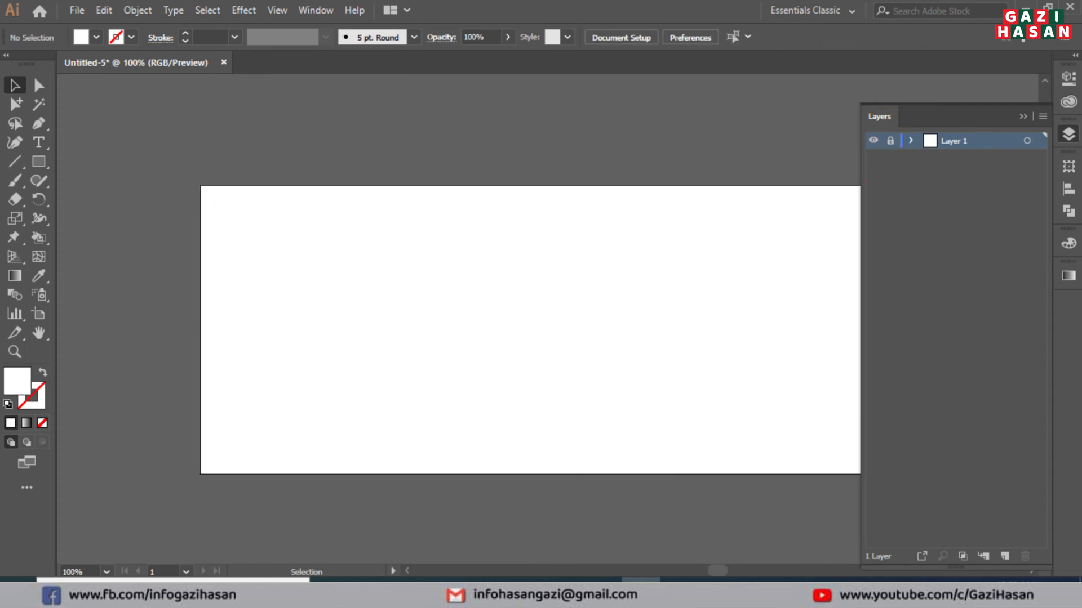
pyautogui.click(1004, 555)
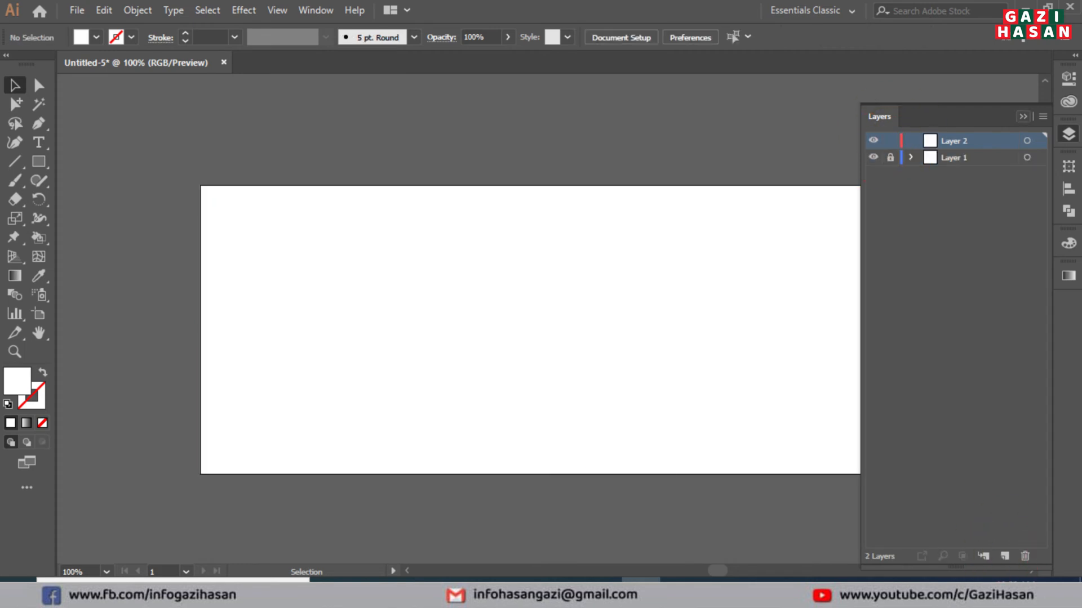
pyautogui.click(1022, 116)
# Open the file physiotherapy Logo.ai.
pyautogui.click(76, 10)
pyautogui.click(102, 63)
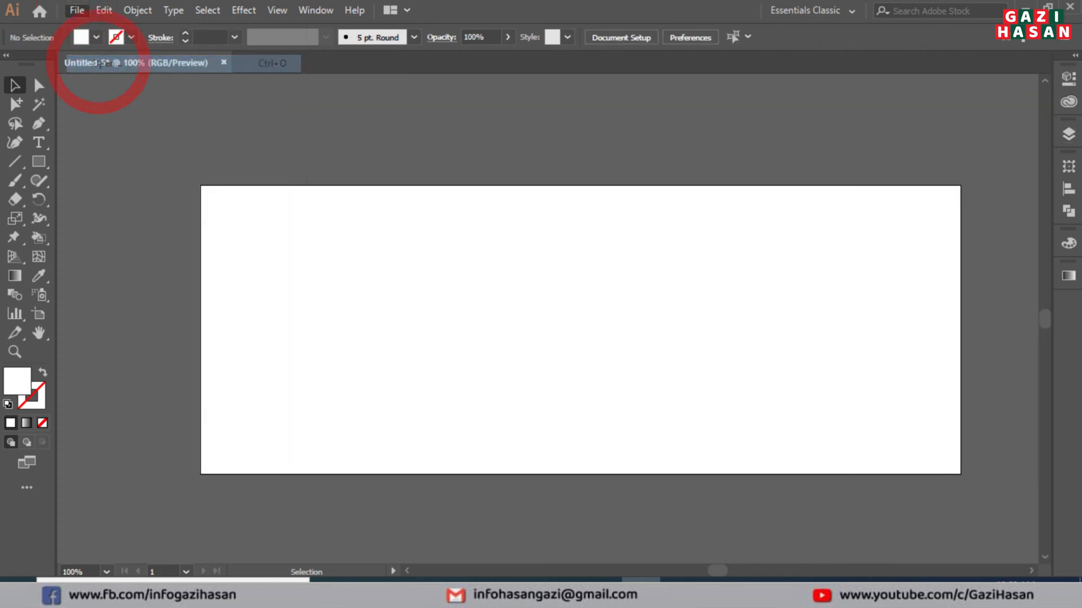
pyautogui.click(363, 139)
pyautogui.doubleClick(362, 135)
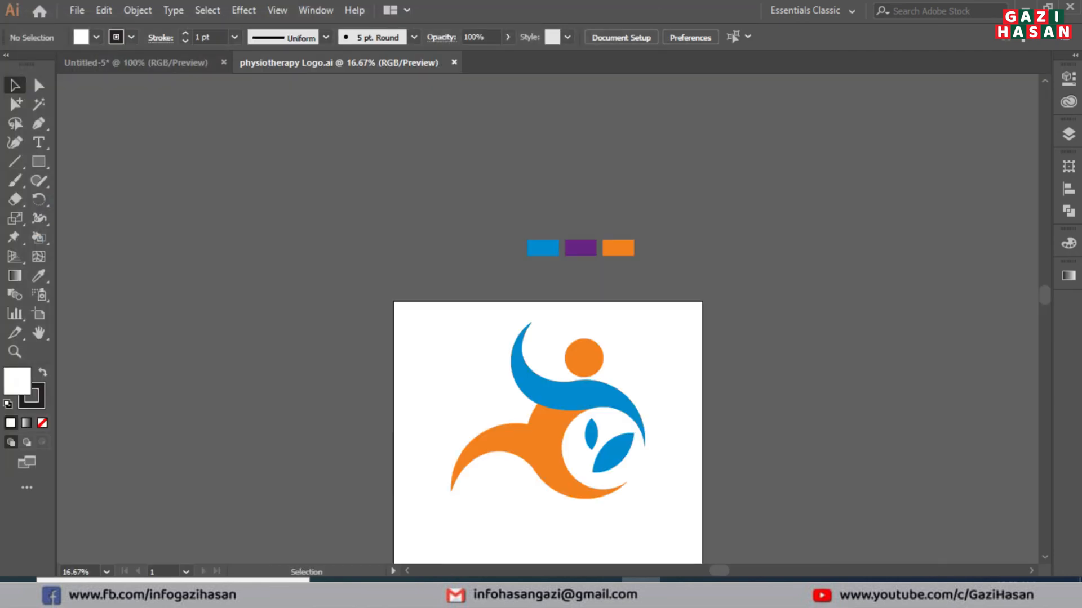
# Bring the running-figure logo and the three colour swatches over into the Untitled-5 document.
pyautogui.moveTo(447, 203); pyautogui.dragTo(716, 491)
pyautogui.moveTo(583, 361); pyautogui.dragTo(261, 99)
pyautogui.hotkey('ctrl', '-')
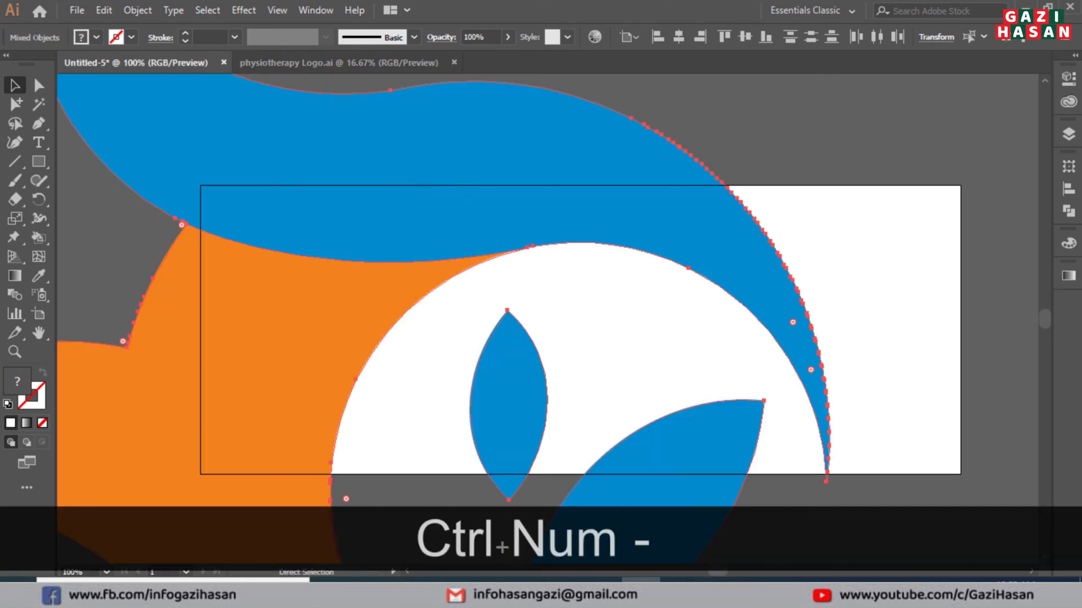
pyautogui.press('space')
pyautogui.moveTo(674, 299); pyautogui.dragTo(609, 249)
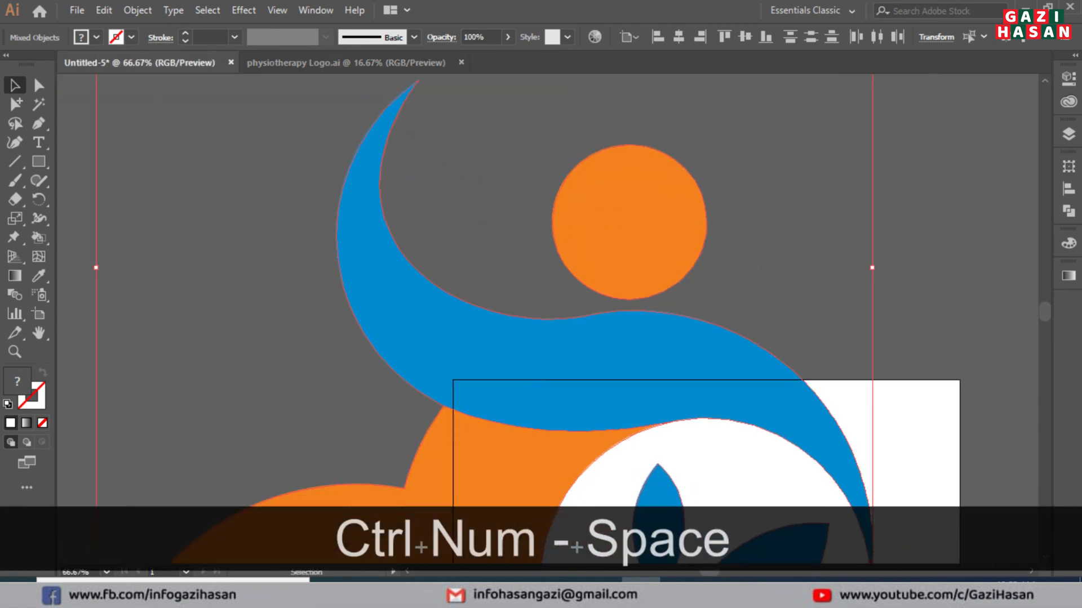
# Scale the logo and swatches down together so they sit above the artboard.
pyautogui.moveTo(872, 267); pyautogui.dragTo(536, 310)
pyautogui.click(637, 318)
pyautogui.press('space')
pyautogui.moveTo(747, 389); pyautogui.dragTo(611, 320)
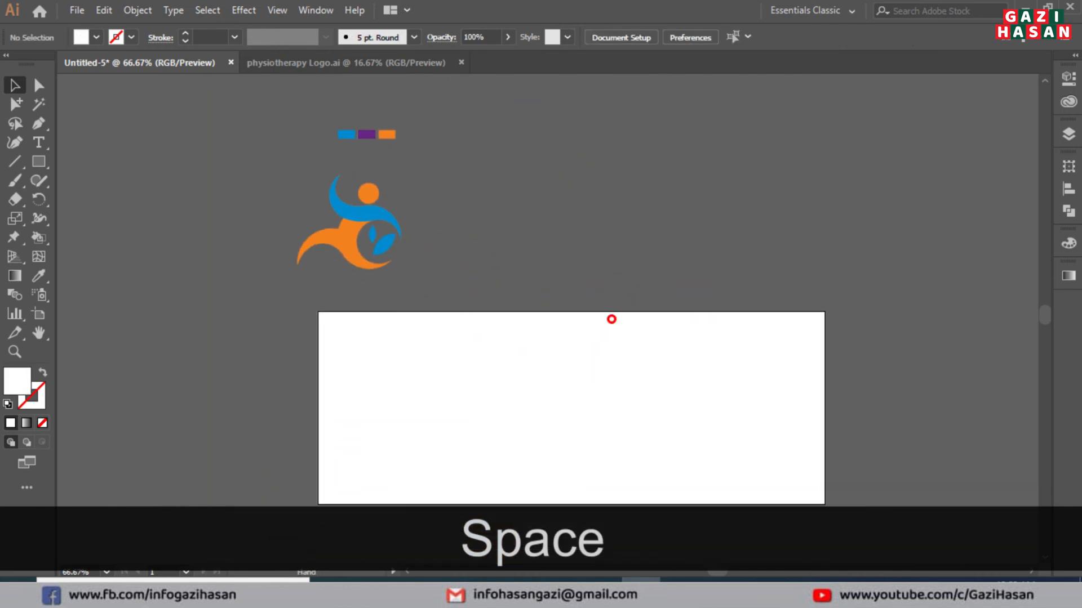
# Shrink the logo further and place it beside the colour swatches just above the artboard's top edge.
pyautogui.click(360, 213)
pyautogui.moveTo(296, 175); pyautogui.dragTo(355, 227)
pyautogui.moveTo(388, 134); pyautogui.dragTo(600, 298)
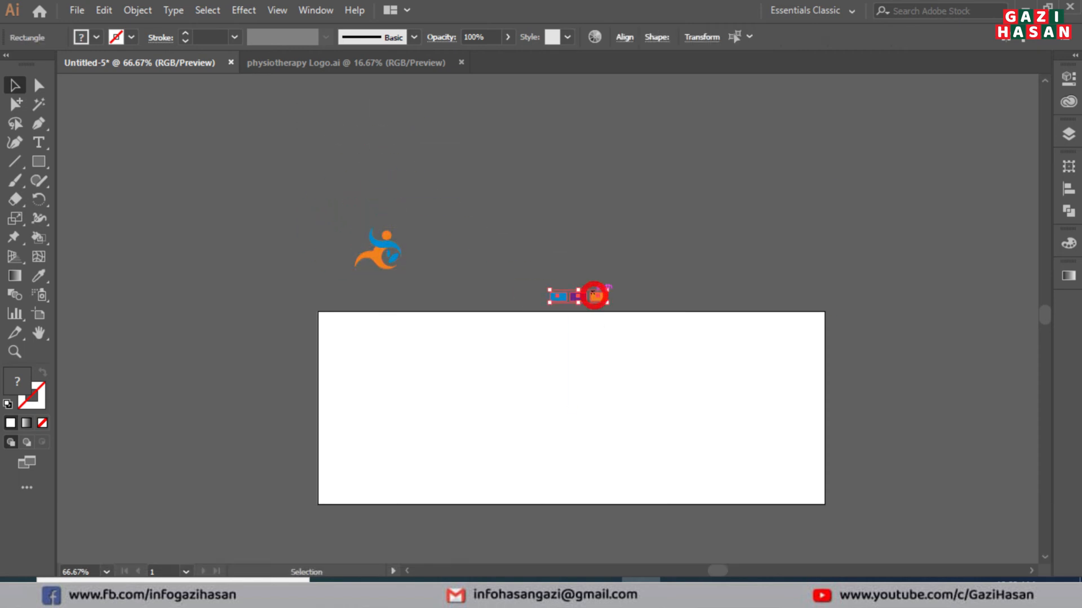
pyautogui.click(495, 262)
pyautogui.moveTo(378, 248); pyautogui.dragTo(503, 275)
pyautogui.click(654, 334)
pyautogui.moveTo(706, 400); pyautogui.dragTo(698, 281)
pyautogui.hotkey('ctrl', '+')
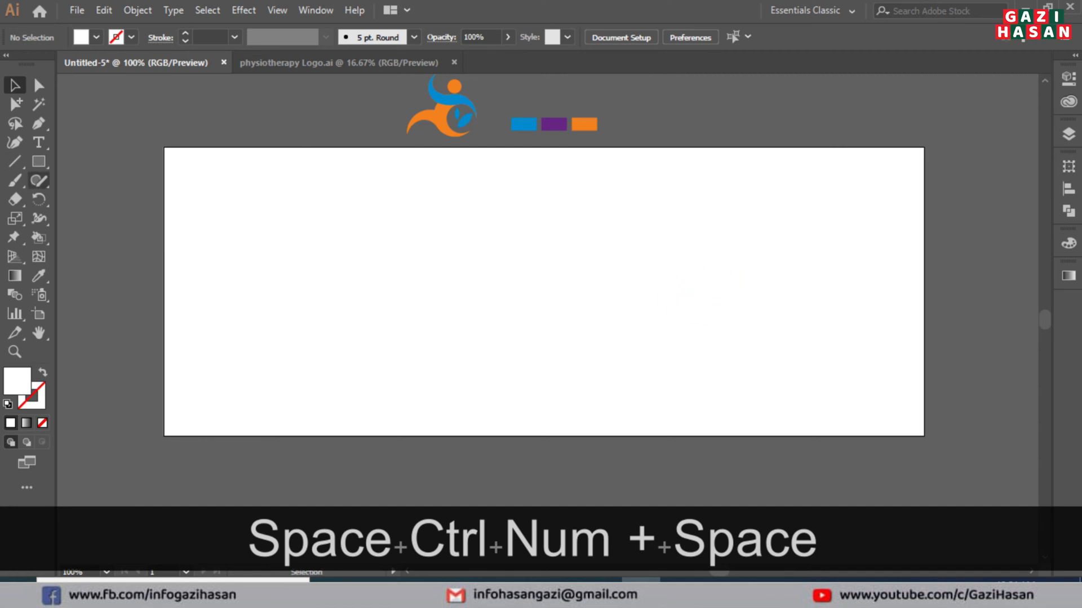
# Draw a closed Pen shape in the artboard's upper-right corner, from x 487 px on the top edge curving to about y 187 px on the right edge.
pyautogui.click(40, 121)
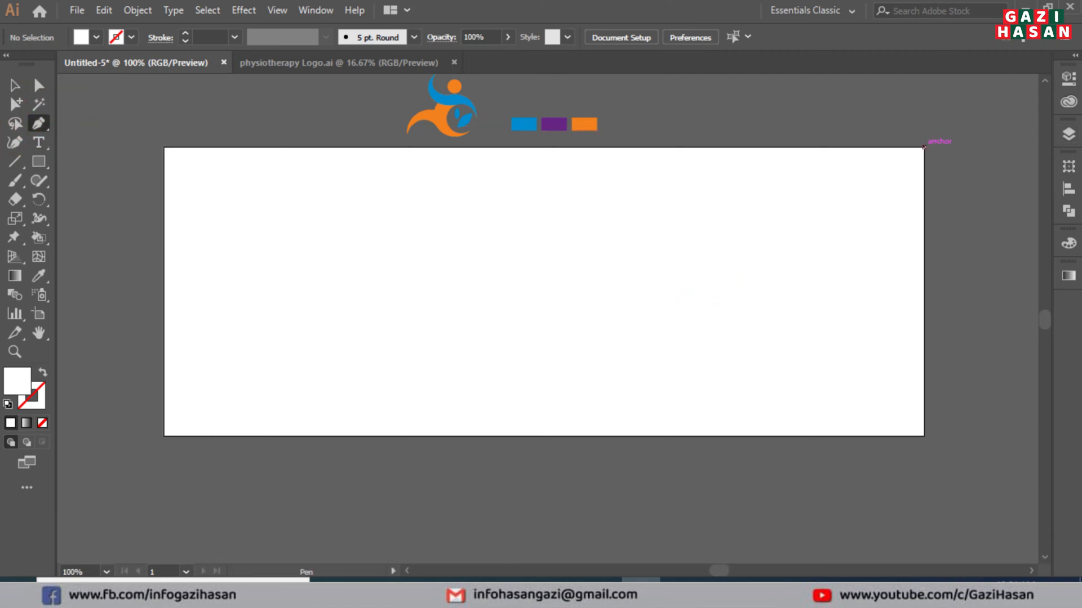
pyautogui.click(923, 147)
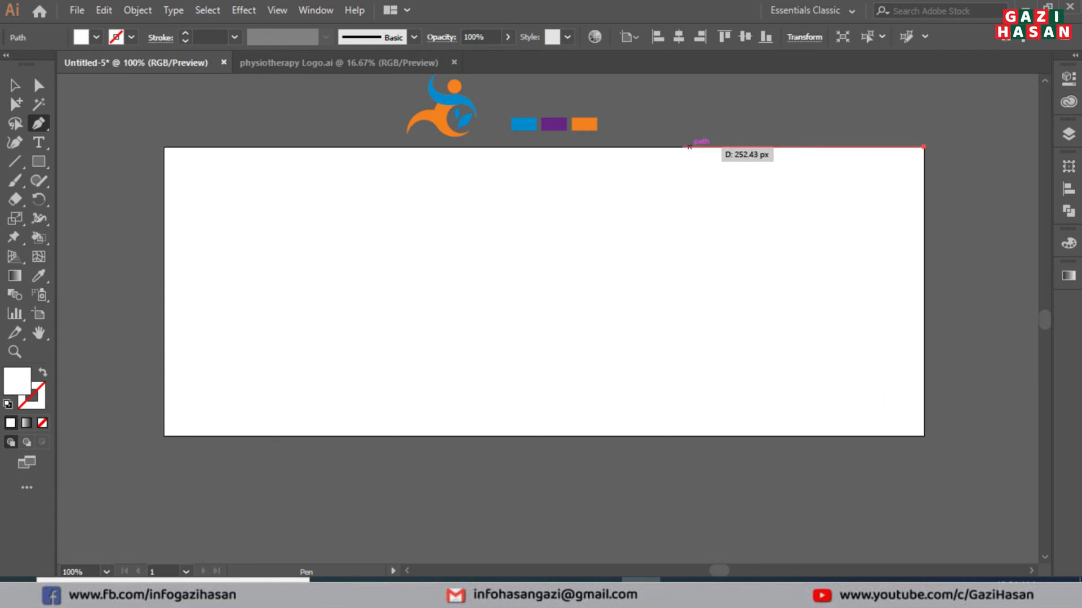
pyautogui.keyDown('shift'); pyautogui.click(615, 147); pyautogui.keyUp('shift')
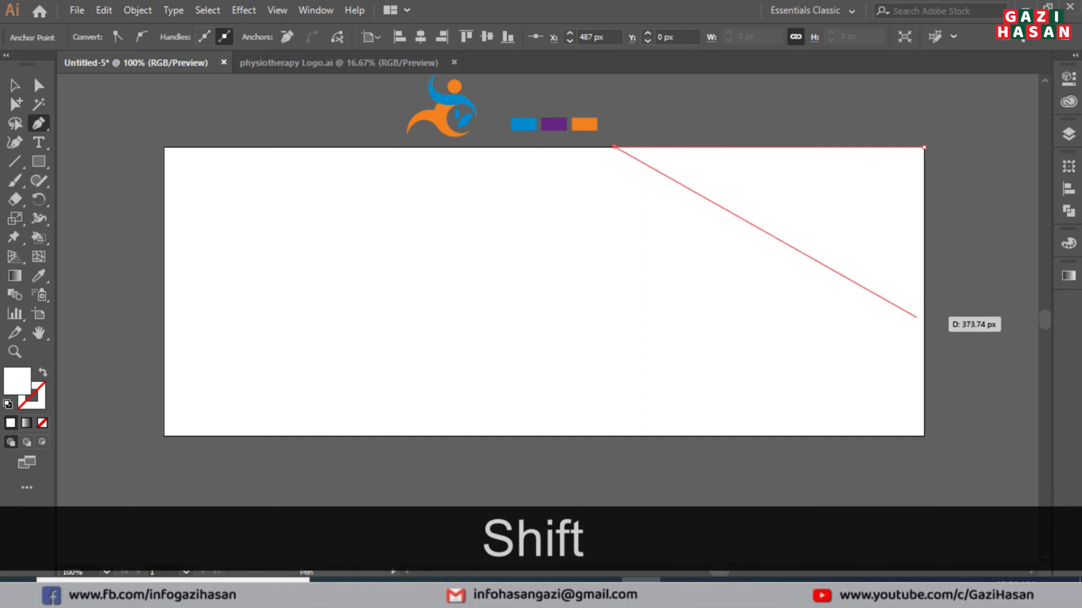
pyautogui.moveTo(924, 319); pyautogui.dragTo(1024, 296)
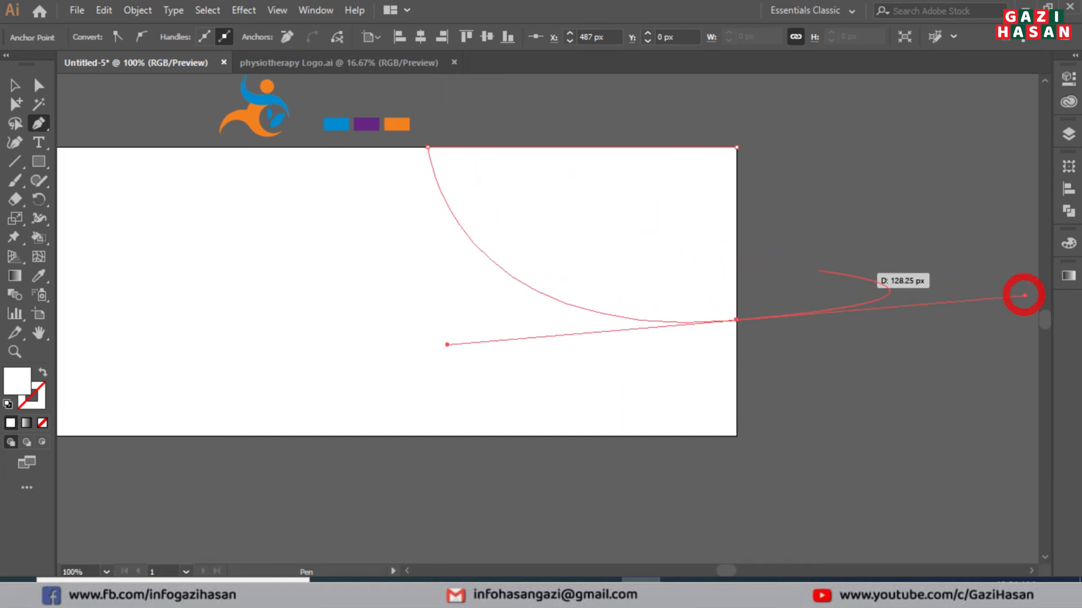
pyautogui.click(736, 320)
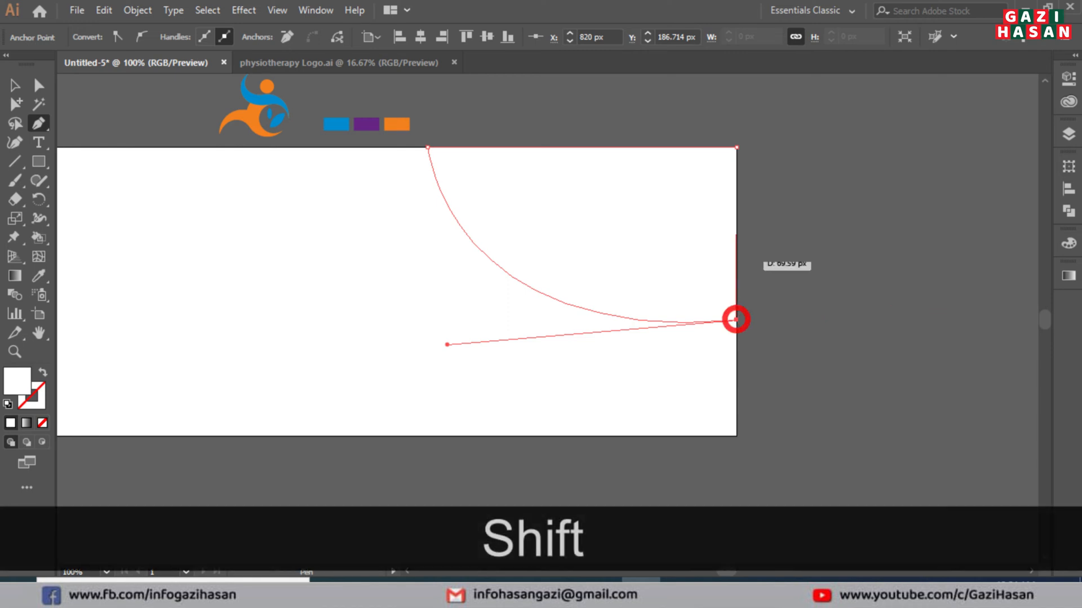
pyautogui.click(736, 147)
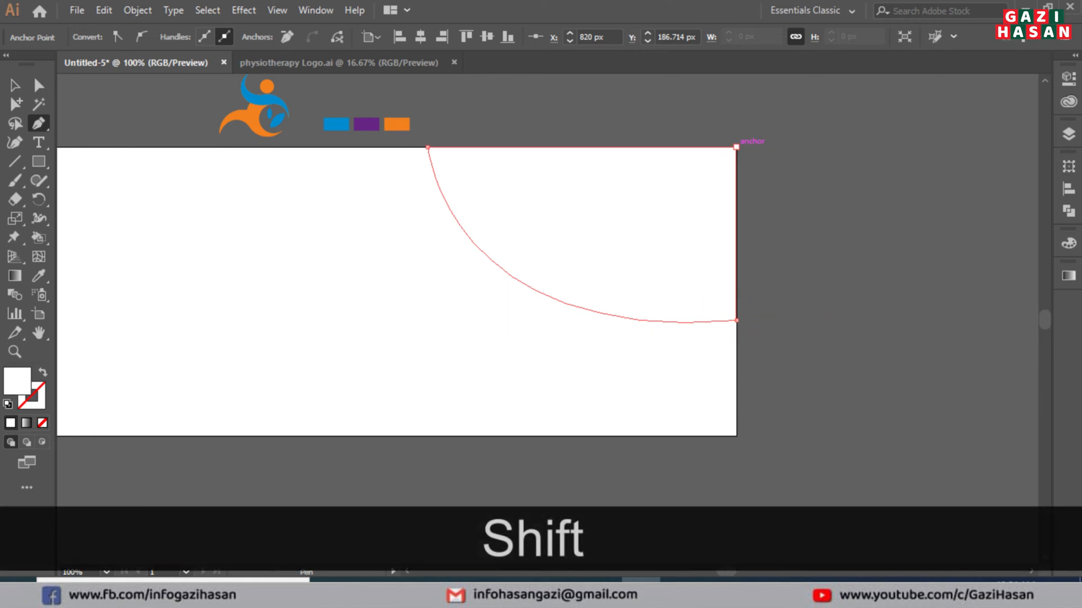
# Fill the curved corner shape with the orange sampled from the swatches.
pyautogui.press('space')
pyautogui.moveTo(503, 222); pyautogui.dragTo(681, 243)
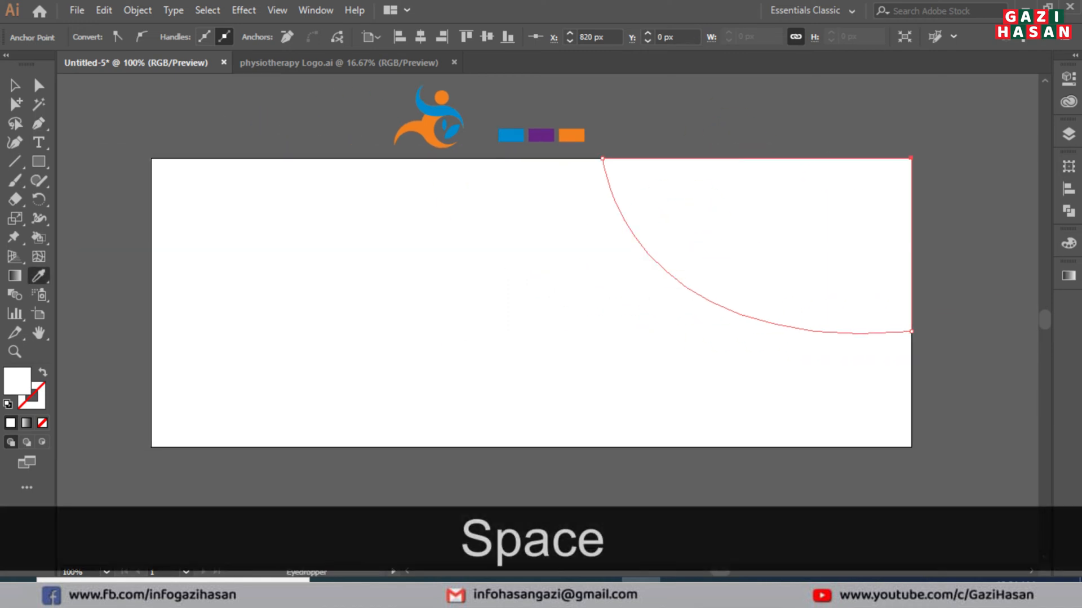
pyautogui.click(563, 134)
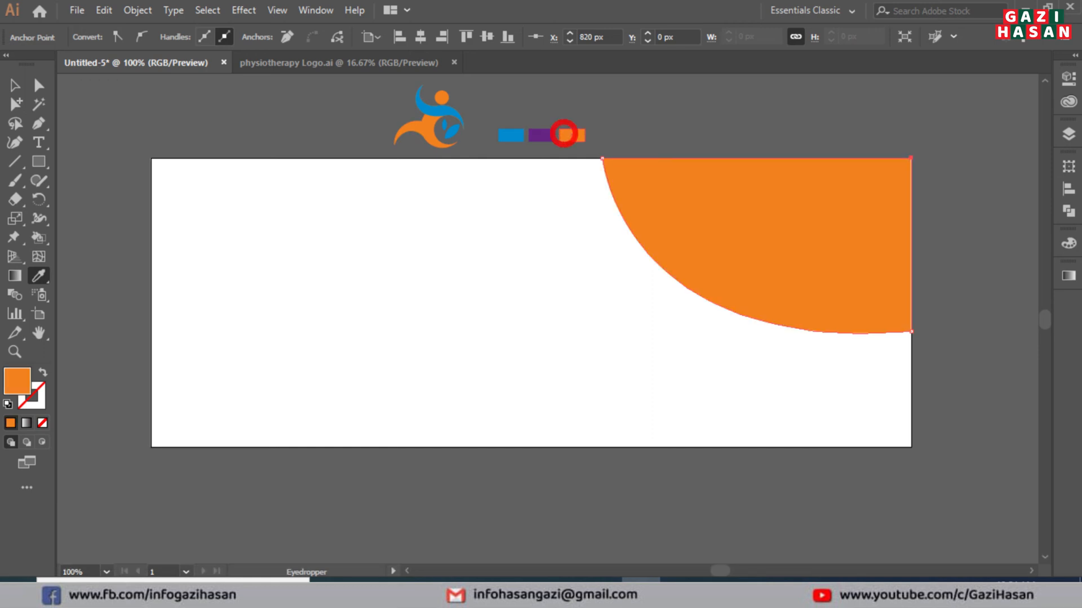
pyautogui.click(13, 84)
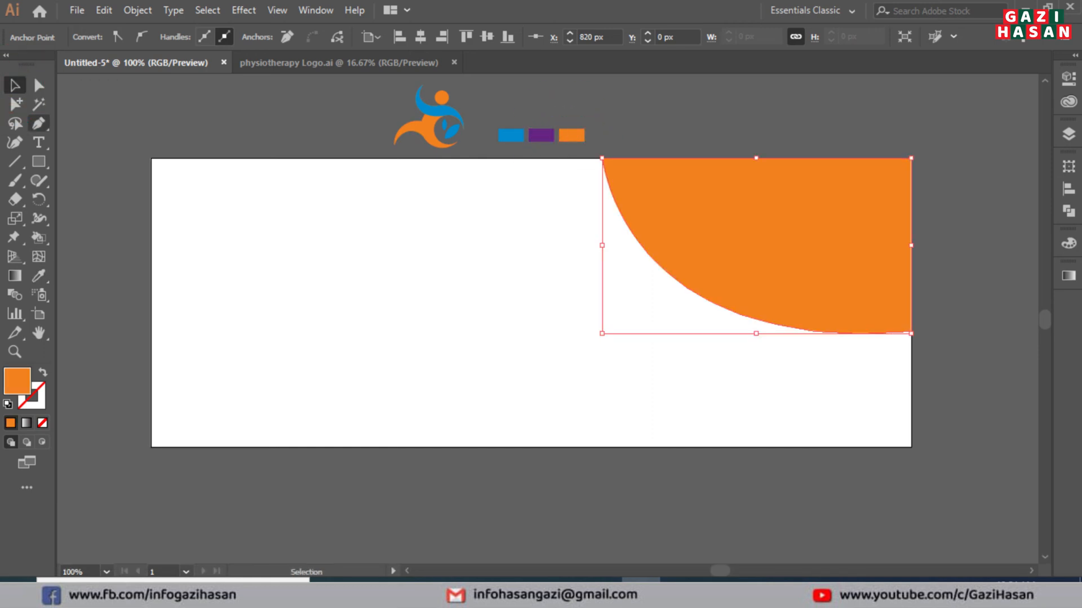
pyautogui.press('p')
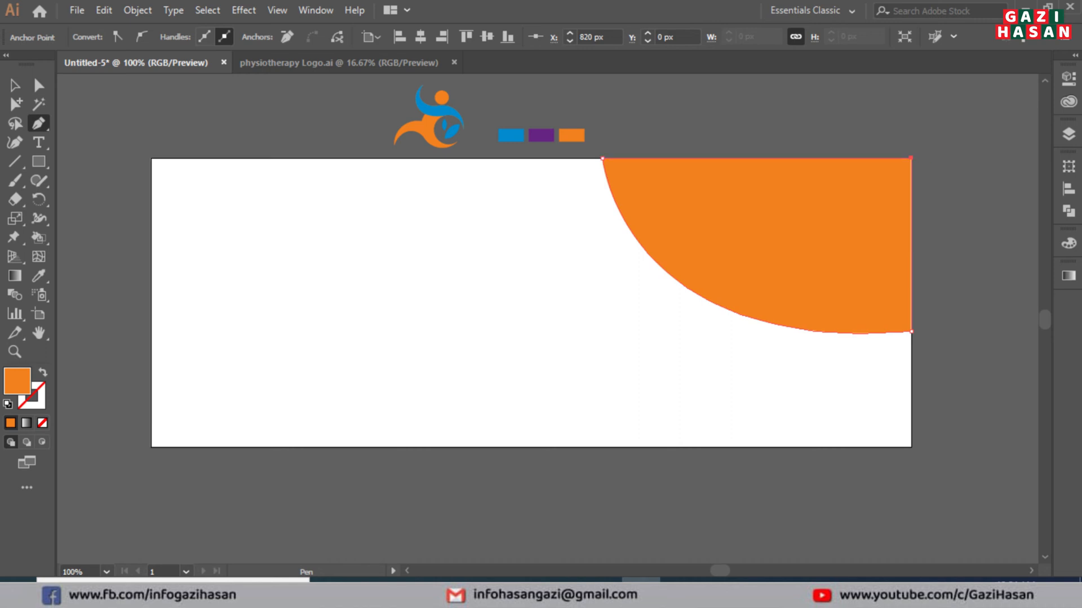
pyautogui.click(911, 159)
pyautogui.hotkey('ctrl', 'z')
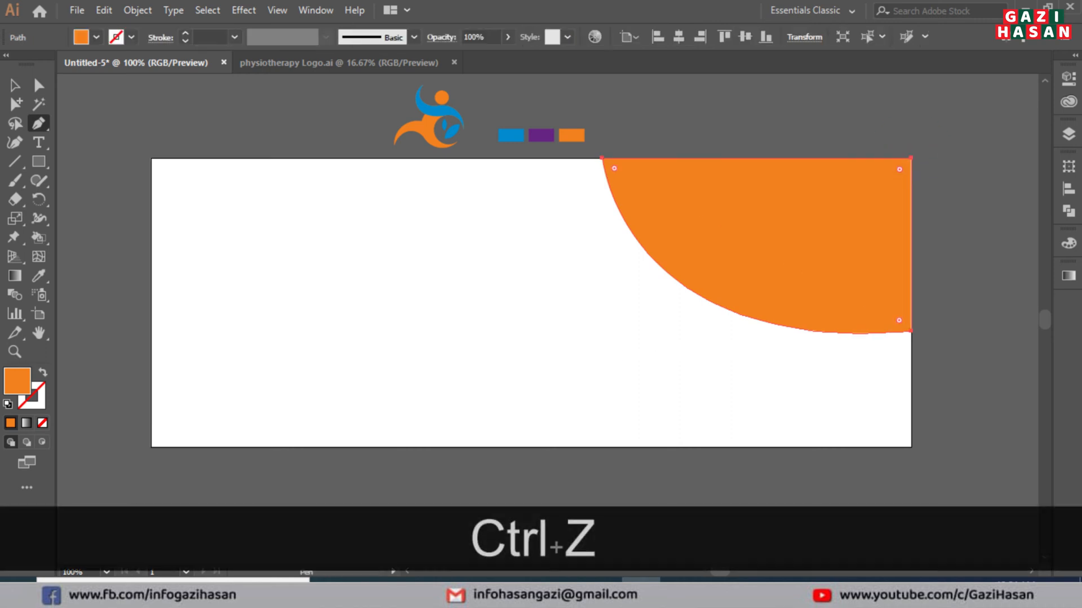
pyautogui.click(15, 85)
pyautogui.click(107, 121)
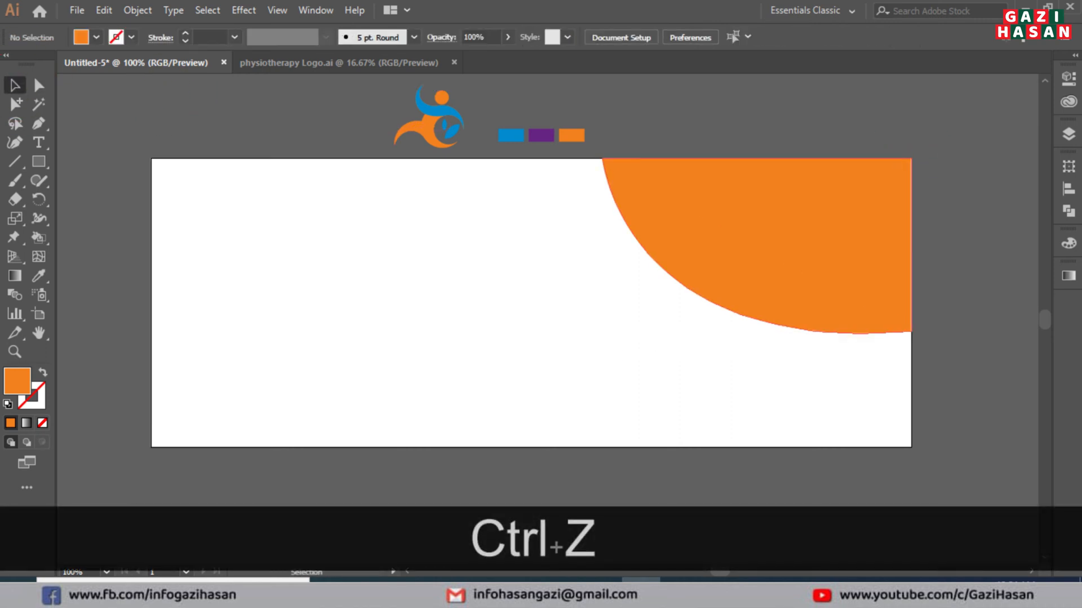
# Nudge the orange corner shape slightly to the right and deselect it.
pyautogui.click(764, 225)
pyautogui.press('Right')
pyautogui.click(977, 240)
pyautogui.click(848, 237)
pyautogui.click(977, 242)
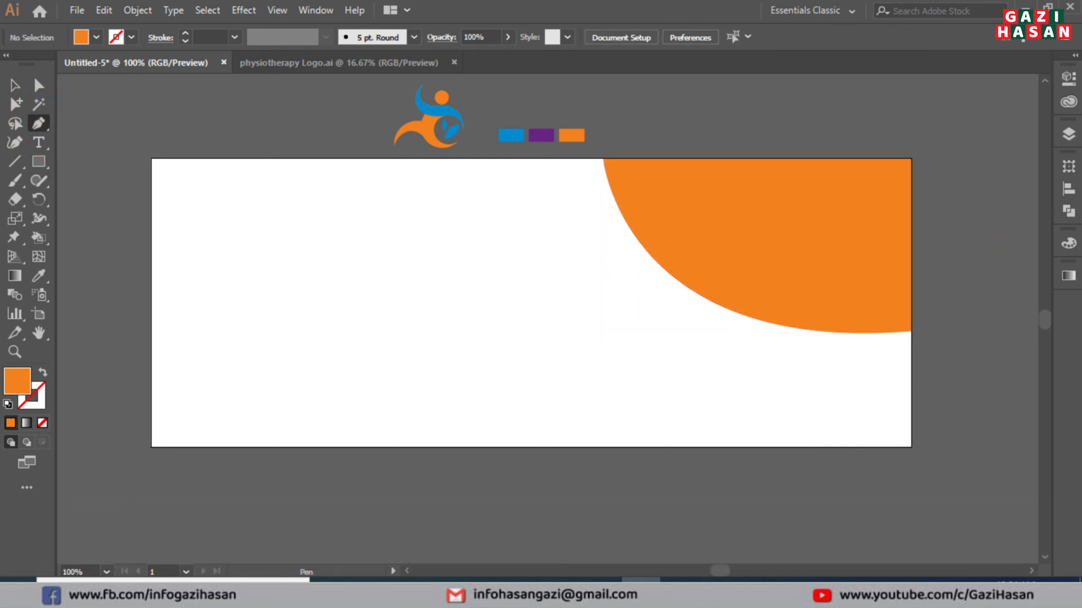
# Draw a second closed Pen shape along the artboard's right side, curving from x 637 px on the top edge to about x 484 px near the bottom.
pyautogui.click(911, 158)
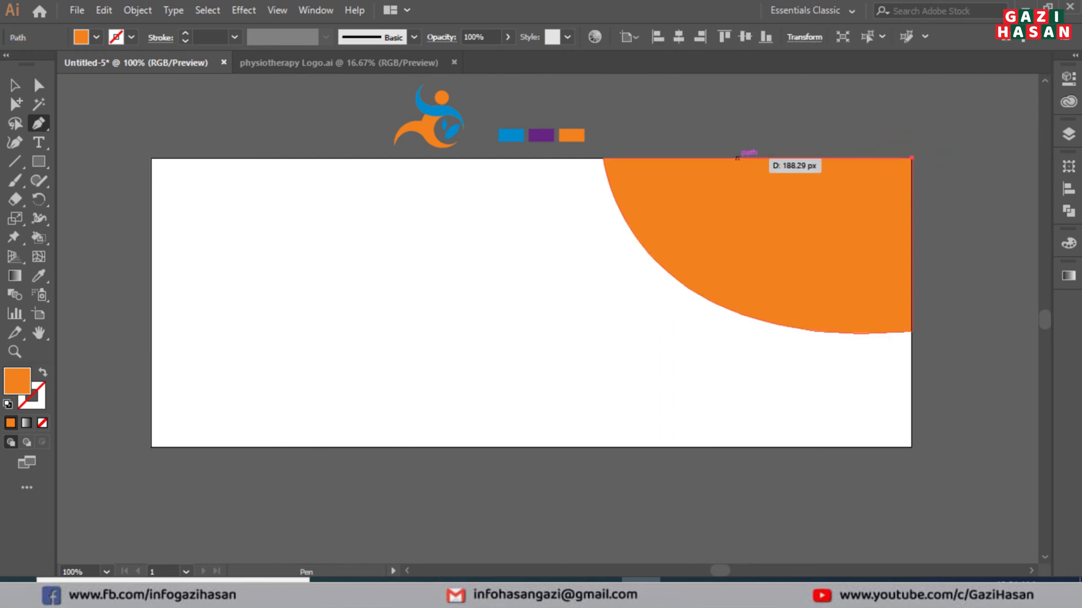
pyautogui.click(741, 158)
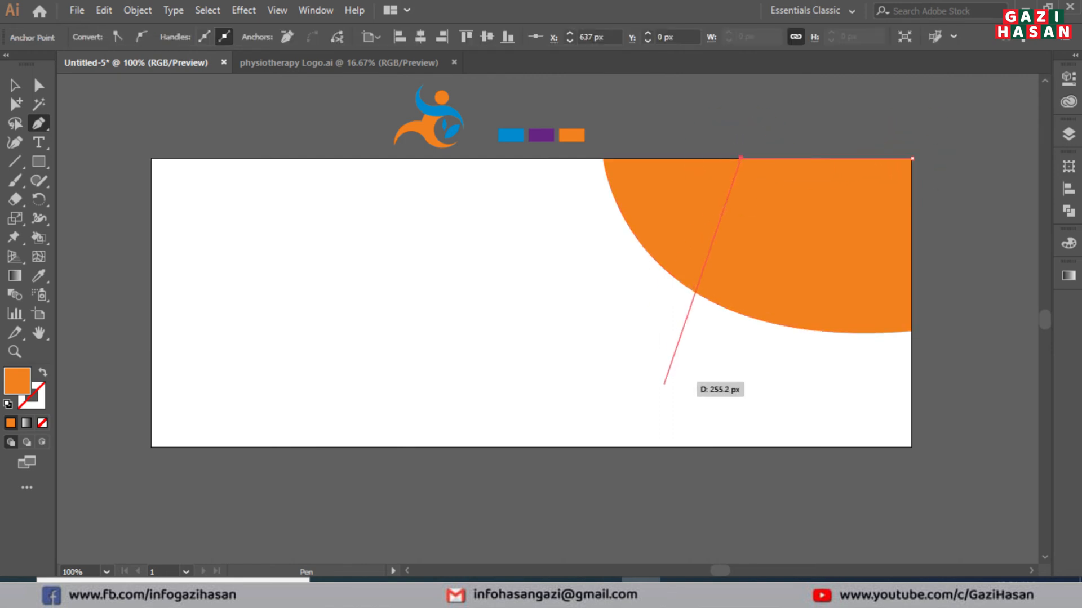
pyautogui.moveTo(600, 444); pyautogui.dragTo(620, 512)
pyautogui.press('shift')
pyautogui.keyDown('shift'); pyautogui.click(600, 336); pyautogui.keyUp('shift')
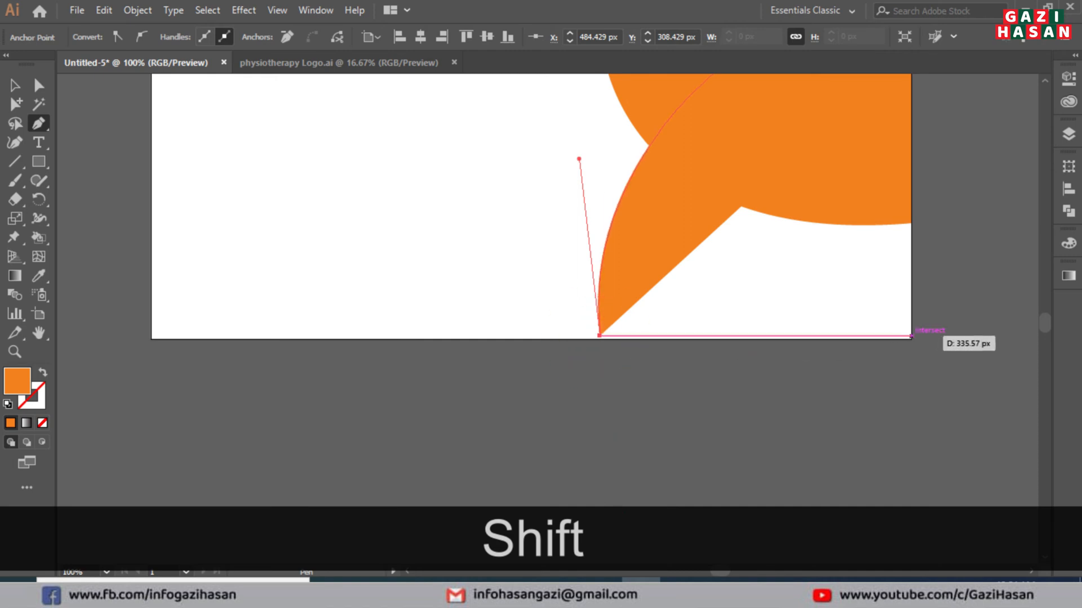
pyautogui.keyDown('shift'); pyautogui.click(911, 336); pyautogui.keyUp('shift')
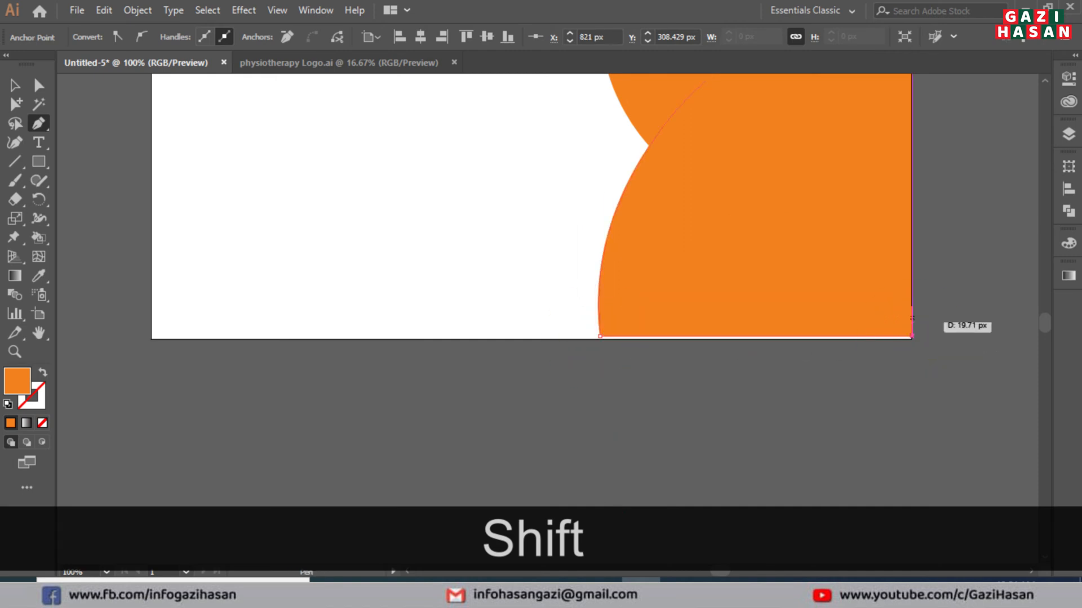
pyautogui.press('space')
pyautogui.moveTo(911, 336); pyautogui.dragTo(917, 447)
pyautogui.click(917, 162)
# Stretch the second curved shape down so its lower edge meets the artboard's bottom edge.
pyautogui.click(15, 86)
pyautogui.press('space')
pyautogui.moveTo(613, 327); pyautogui.dragTo(613, 268)
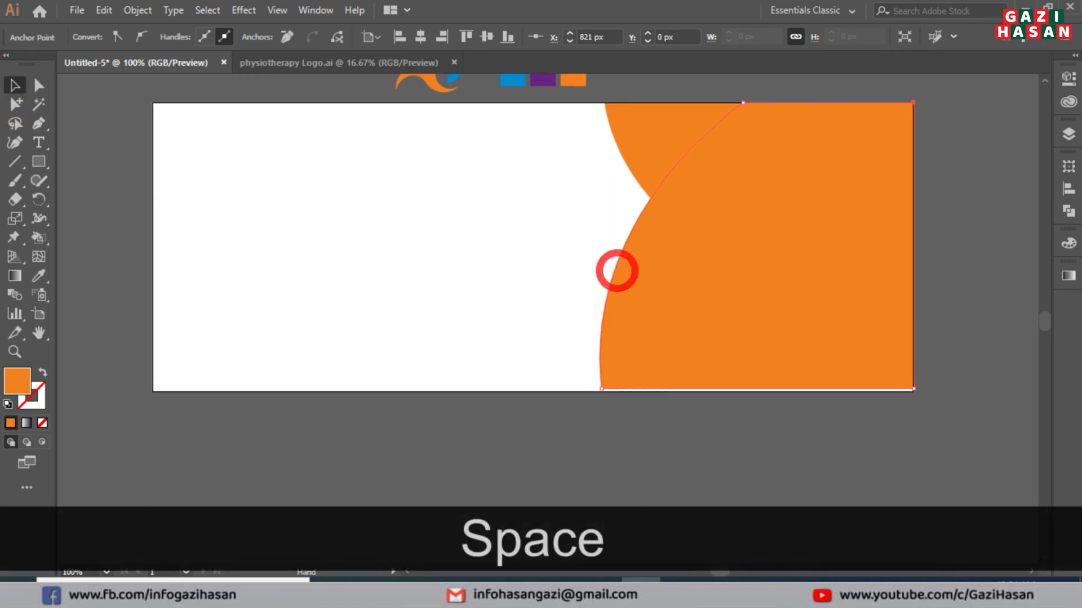
pyautogui.moveTo(599, 388); pyautogui.dragTo(658, 476)
pyautogui.press('space')
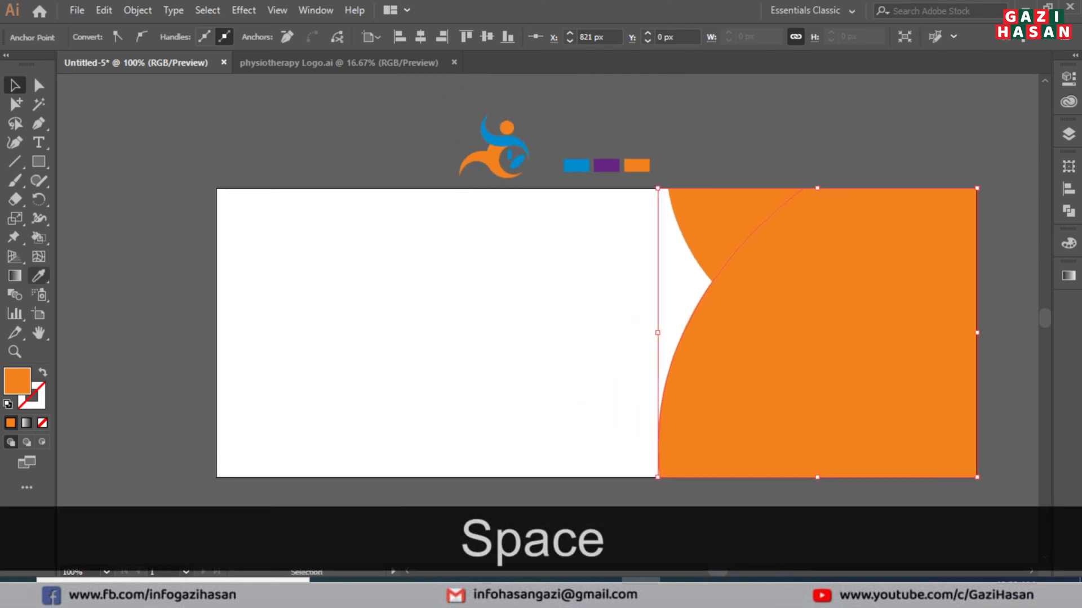
# Fill the large curved shape along the right side with the purple sampled from the swatches and deselect it.
pyautogui.press('i')
pyautogui.click(606, 165)
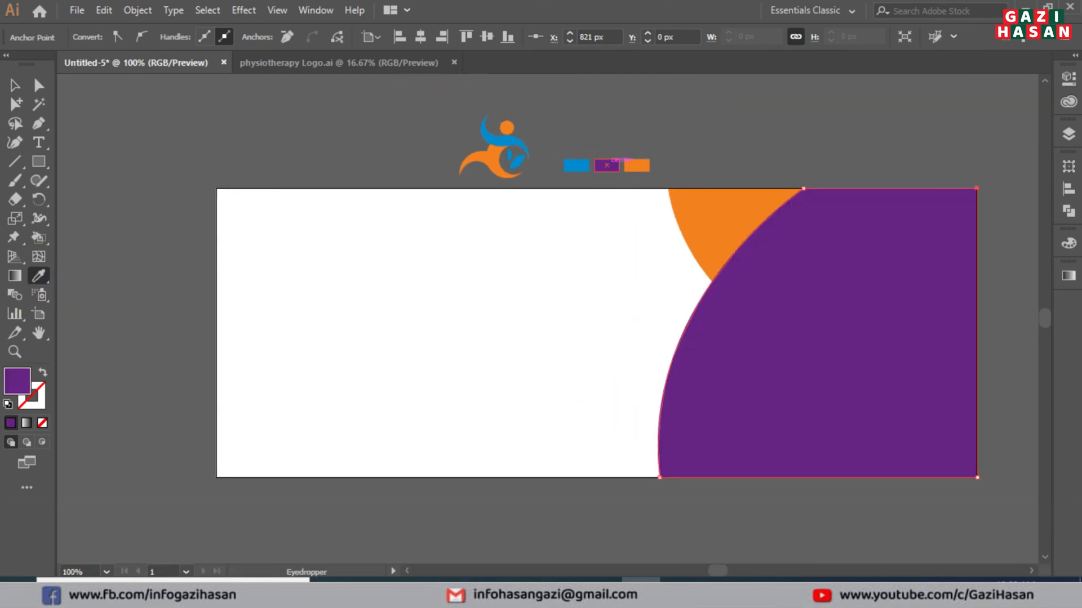
pyautogui.click(23, 88)
pyautogui.click(228, 112)
# Copy the purple curved shape and paste the duplicate directly in front of the original.
pyautogui.press('space')
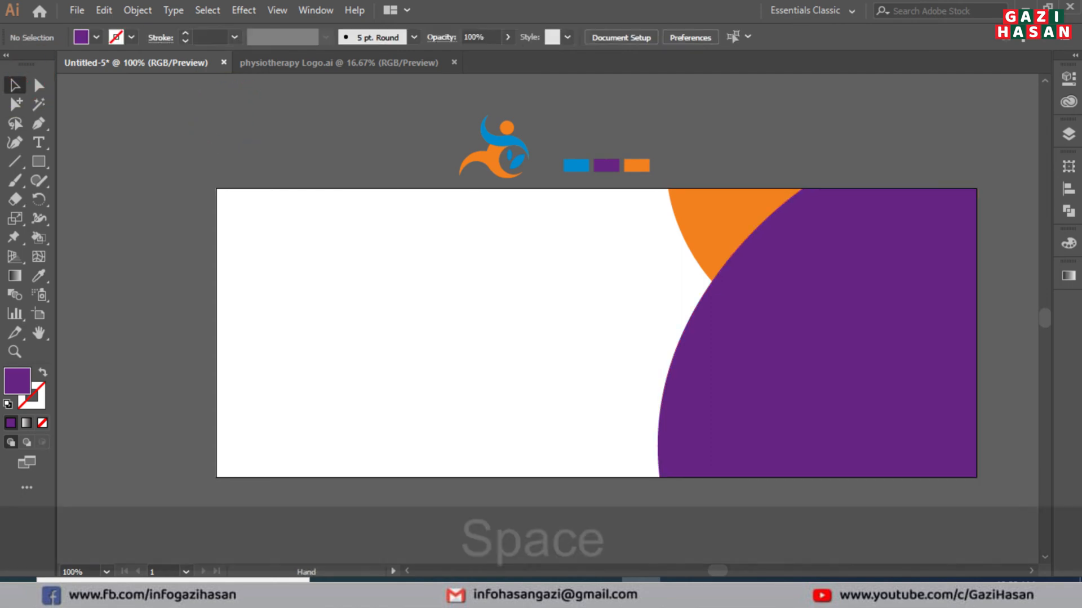
pyautogui.moveTo(636, 282); pyautogui.dragTo(513, 245)
pyautogui.click(691, 282)
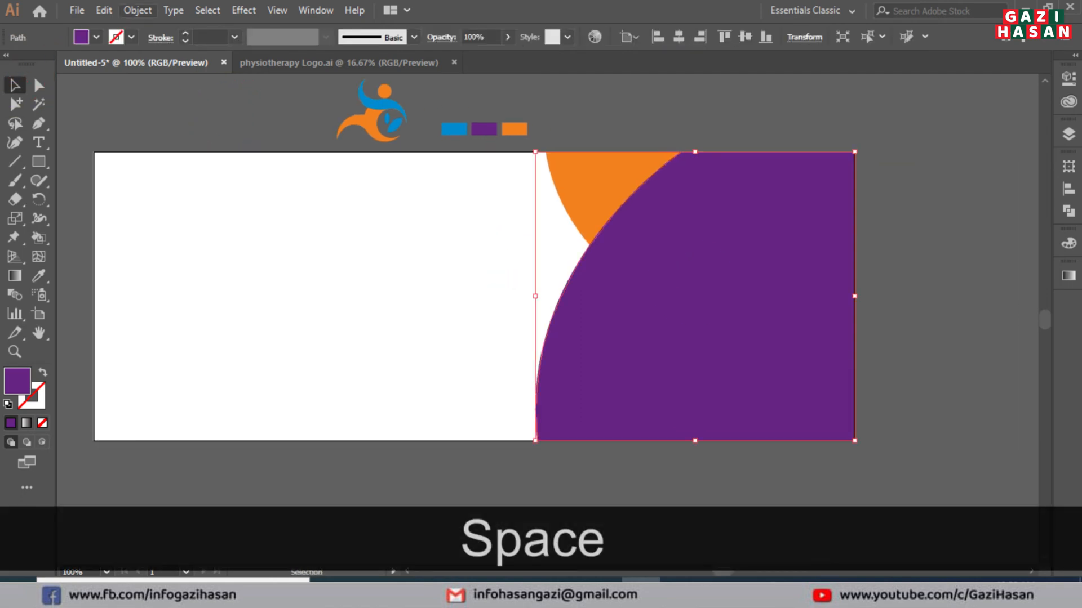
pyautogui.click(104, 10)
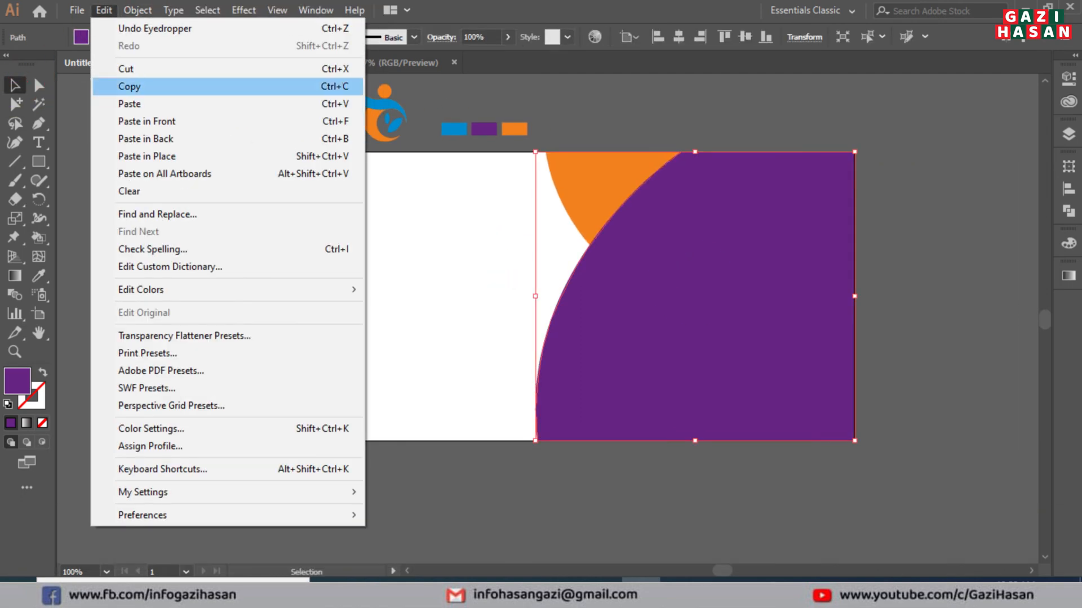
pyautogui.click(135, 86)
pyautogui.click(104, 10)
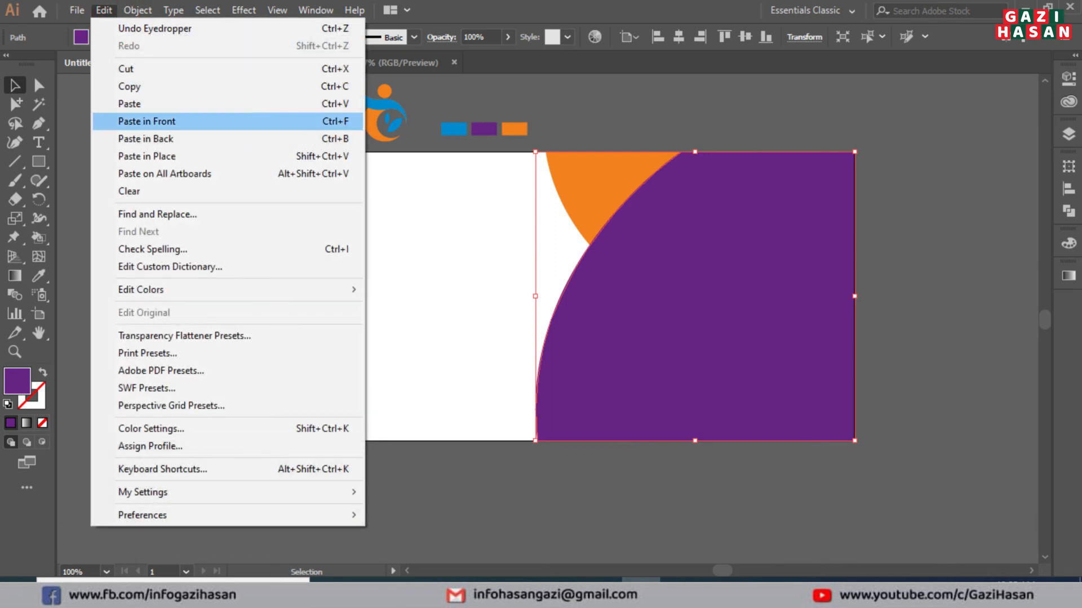
pyautogui.click(147, 122)
pyautogui.scroll(1, 475, 273)
# Nudge the pasted curved shape slightly to the right, leaving a thin band of the original exposed along its curved edge.
pyautogui.press('Right')
pyautogui.press('Right')
pyautogui.press('Right')
pyautogui.press('Right')
pyautogui.press('Right')
pyautogui.press('Right')
pyautogui.press('Right')
pyautogui.press('Right')
pyautogui.press('Right')
pyautogui.press('Right')
pyautogui.press('Right')
pyautogui.press('Right')
pyautogui.press('Right')
pyautogui.press('Right')
pyautogui.press('Right')
pyautogui.press('Right')
pyautogui.press('Right')
pyautogui.press('Right')
pyautogui.press('Right')
pyautogui.press('Right')
pyautogui.press('Right')
pyautogui.press('Left')
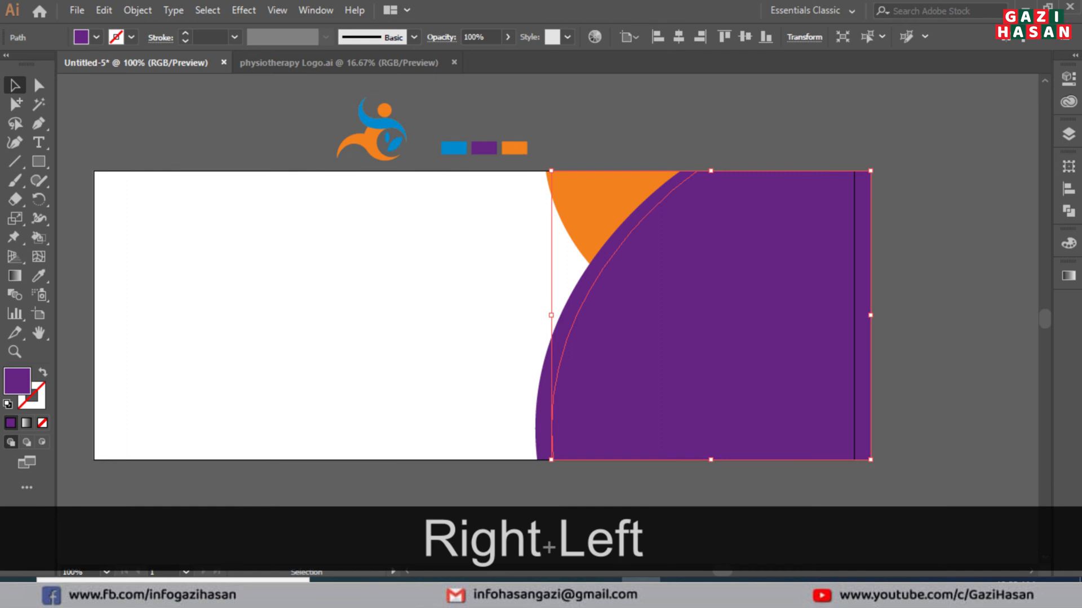
pyautogui.press('Left')
pyautogui.press('Left')
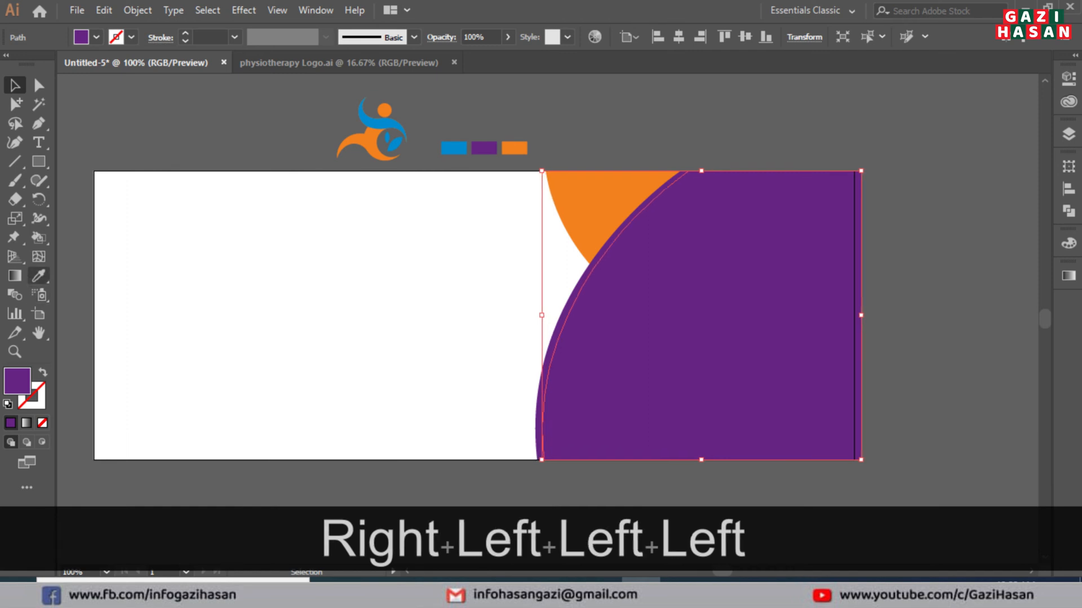
# Fill the offset front copy of the curved shape with the blue sampled from the swatches and deselect it.
pyautogui.click(38, 275)
pyautogui.click(454, 147)
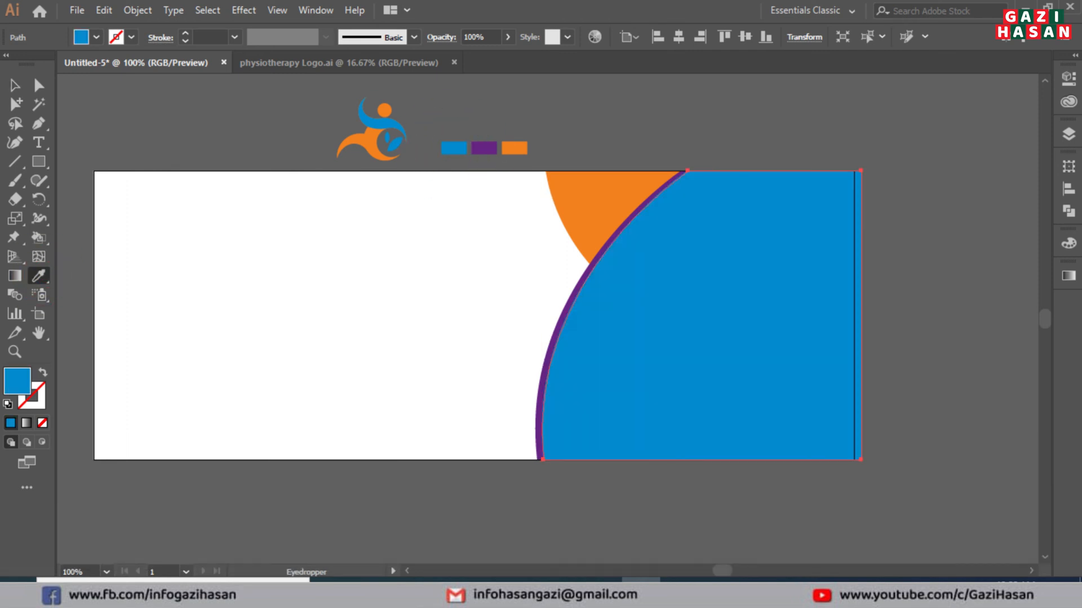
pyautogui.click(18, 89)
pyautogui.click(212, 112)
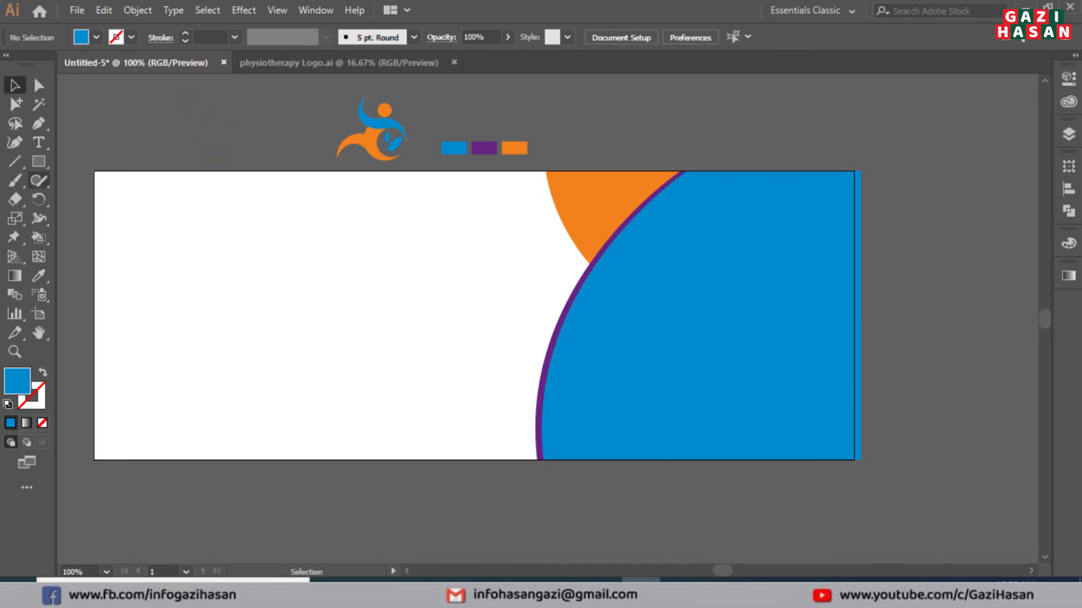
# Draw a blue circle about 237 px across with the Ellipse tool on the left half of the artboard.
pyautogui.moveTo(38, 161); pyautogui.dragTo(98, 193)
pyautogui.moveTo(337, 295); pyautogui.dragTo(436, 403)
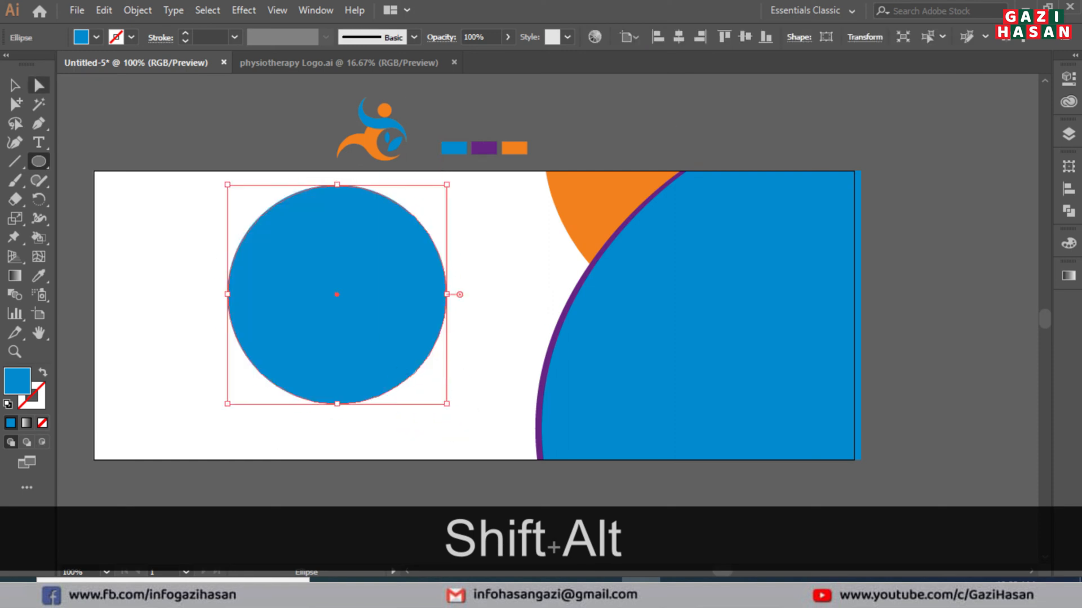
# Reshape the circle into a rounded blob by moving its right anchor point inward and its left anchor point outward.
pyautogui.click(38, 85)
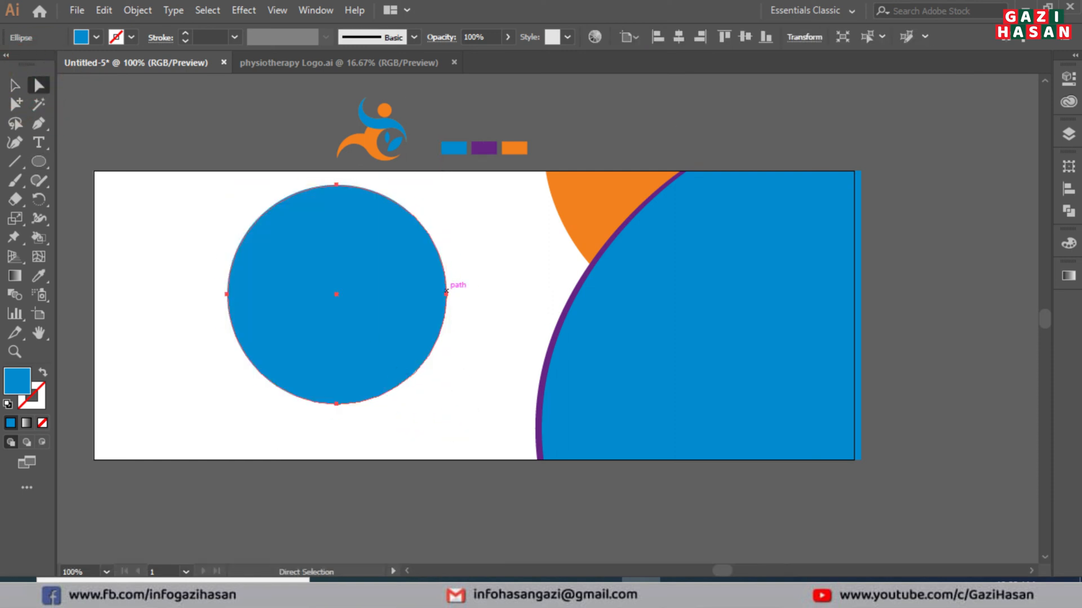
pyautogui.moveTo(446, 294); pyautogui.dragTo(429, 295)
pyautogui.click(227, 295)
pyautogui.moveTo(227, 294); pyautogui.dragTo(202, 294)
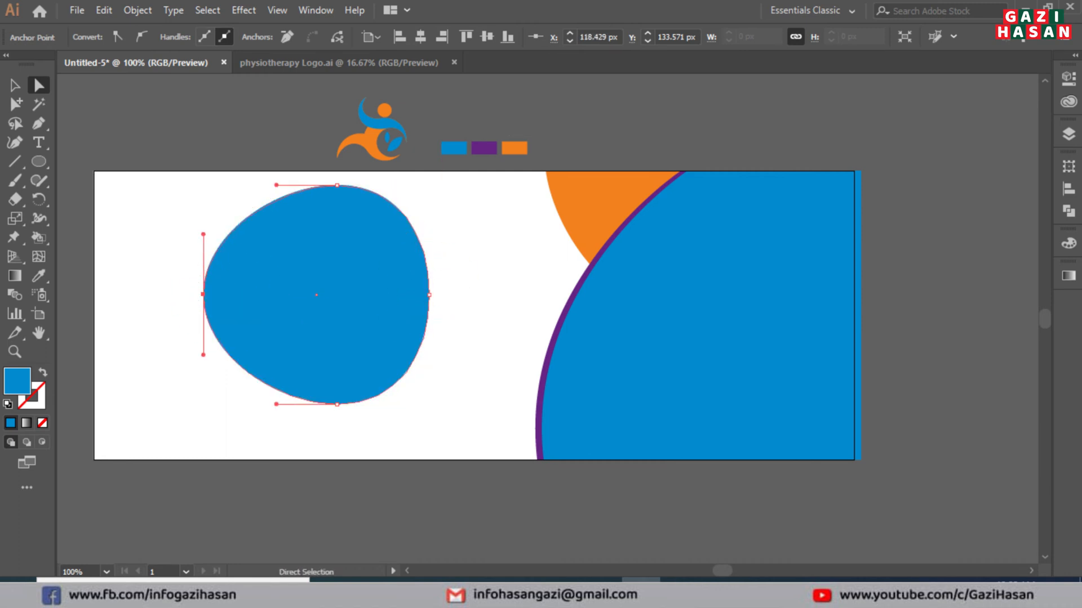
pyautogui.click(11, 85)
pyautogui.click(148, 102)
# Copy the blue blob, paste the duplicate in front and offset it slightly to the right and down.
pyautogui.press('space')
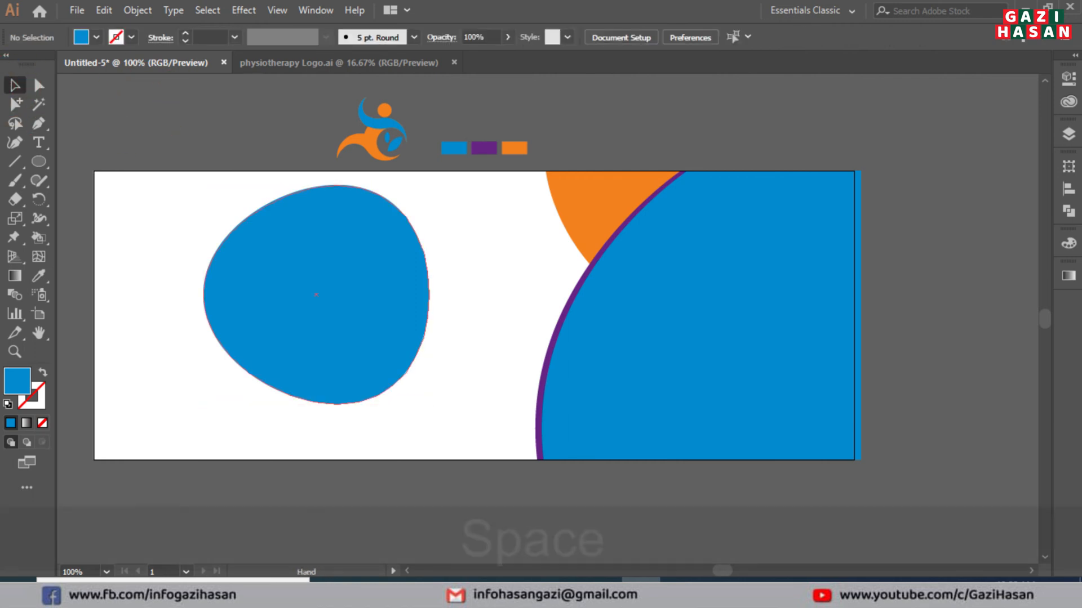
pyautogui.moveTo(341, 243); pyautogui.dragTo(498, 263)
pyautogui.click(498, 263)
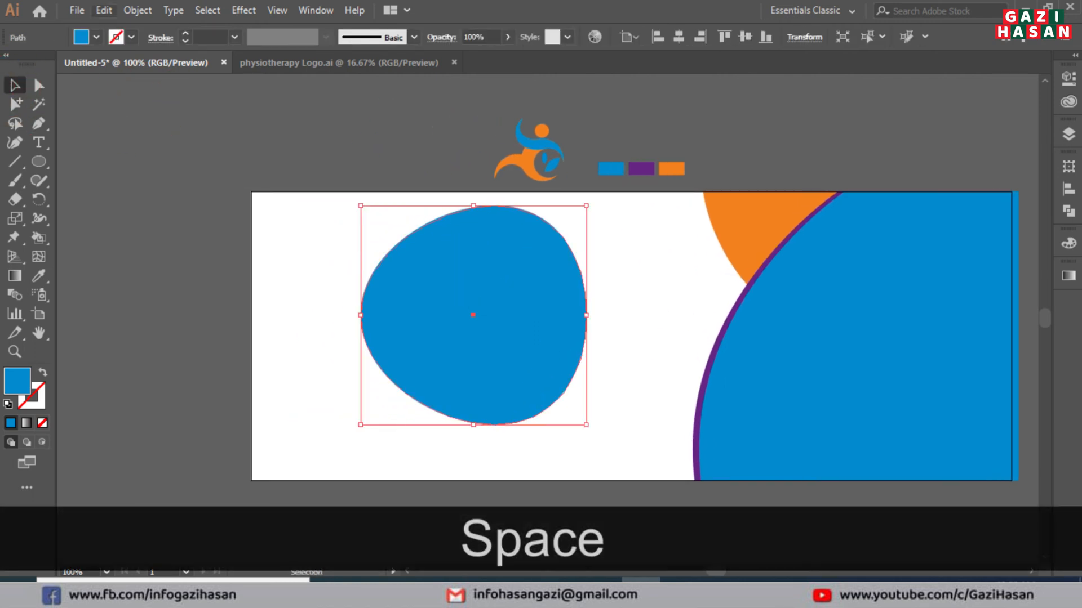
pyautogui.click(104, 10)
pyautogui.click(130, 87)
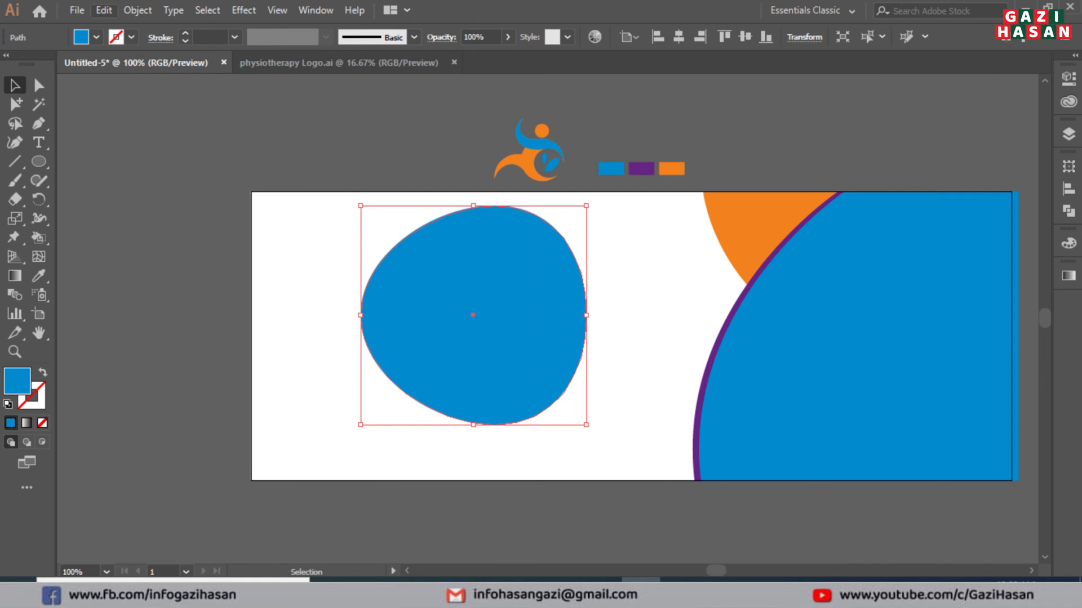
pyautogui.click(103, 10)
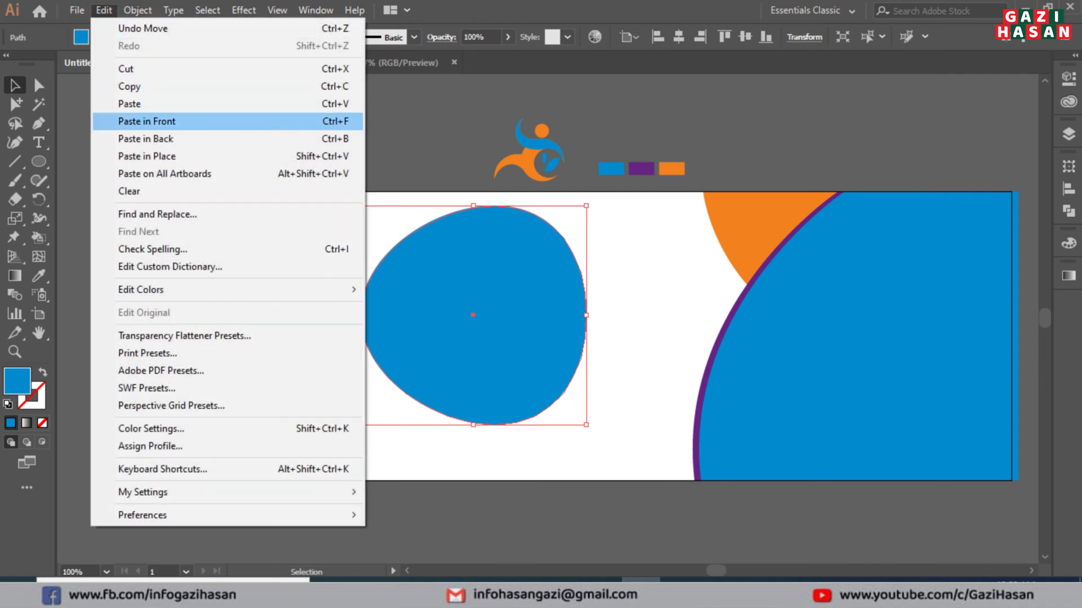
pyautogui.click(146, 121)
pyautogui.moveTo(456, 263); pyautogui.dragTo(467, 270)
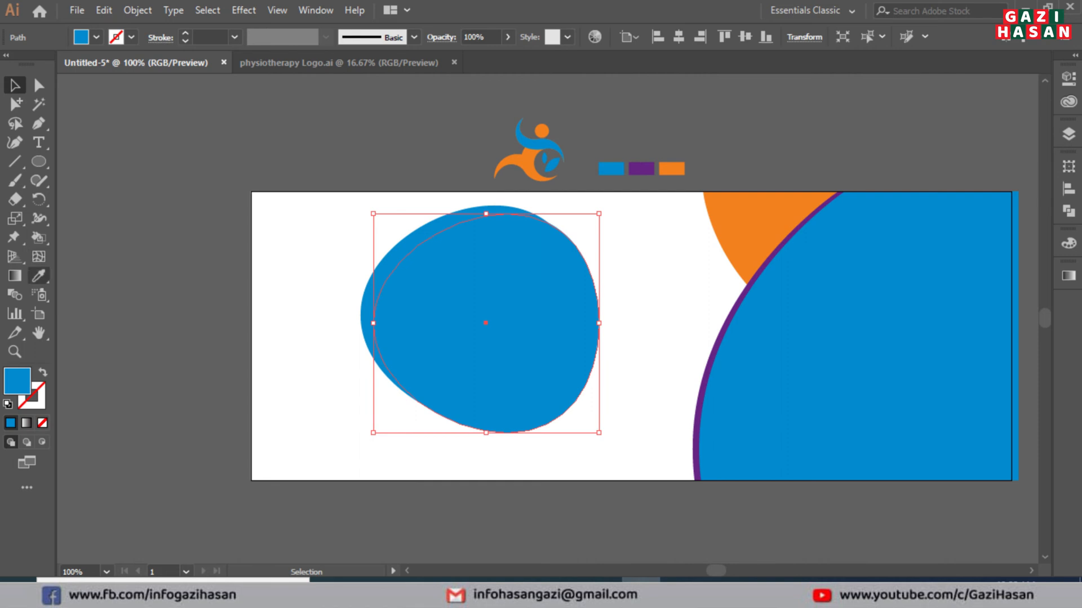
# Move both blue blobs together so they overlap the artboard's upper-left corner, and deselect them.
pyautogui.moveTo(474, 324); pyautogui.dragTo(453, 263)
pyautogui.press('space')
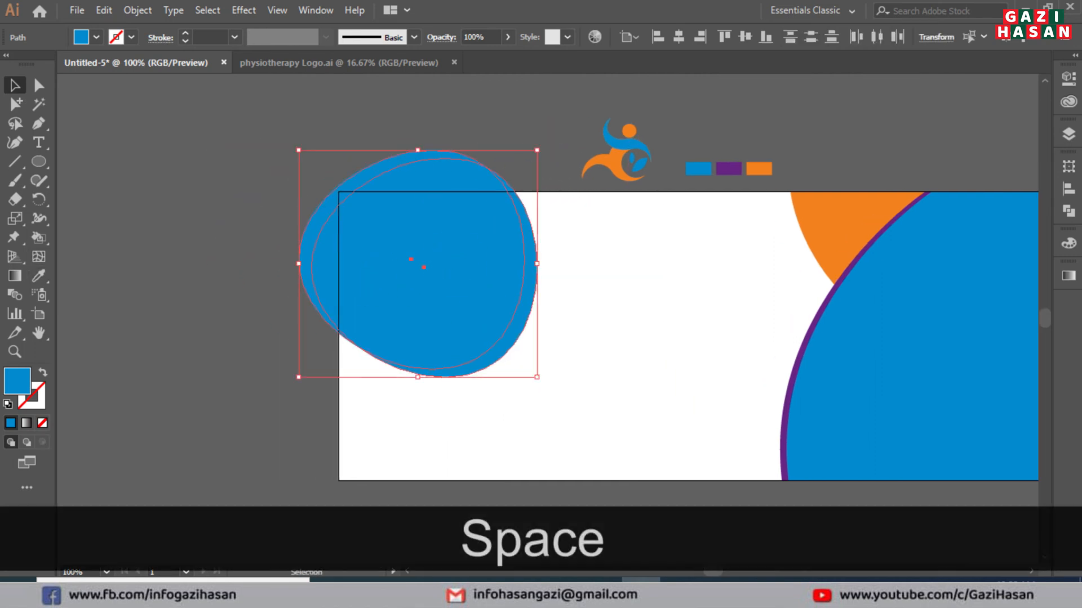
pyautogui.click(223, 118)
# Place the image 220-SM891838 over the left edge of the artboard, overlapping the blue blobs.
pyautogui.click(77, 10)
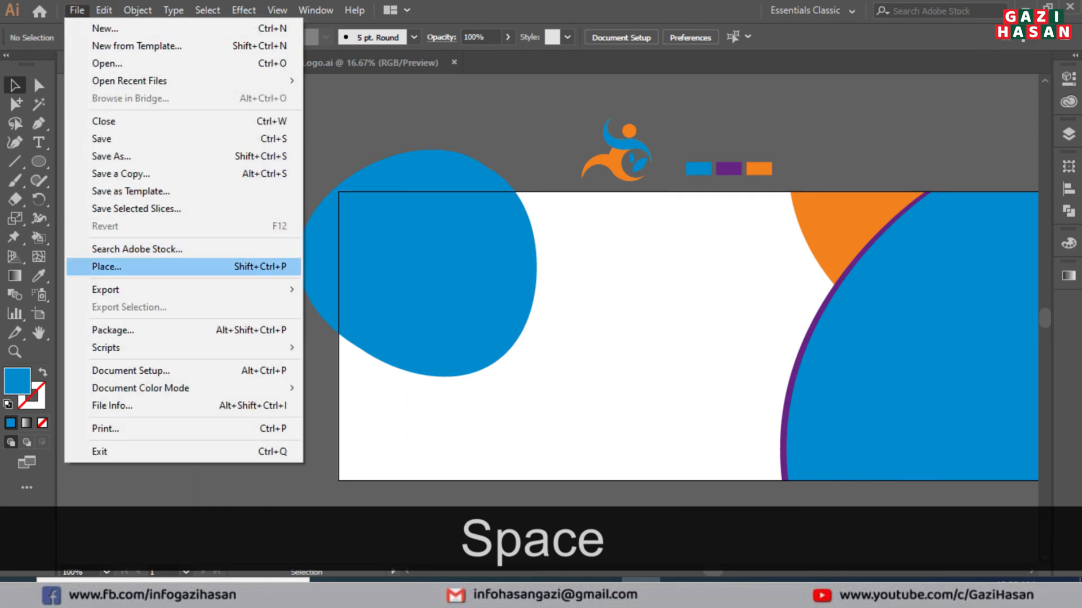
pyautogui.click(107, 267)
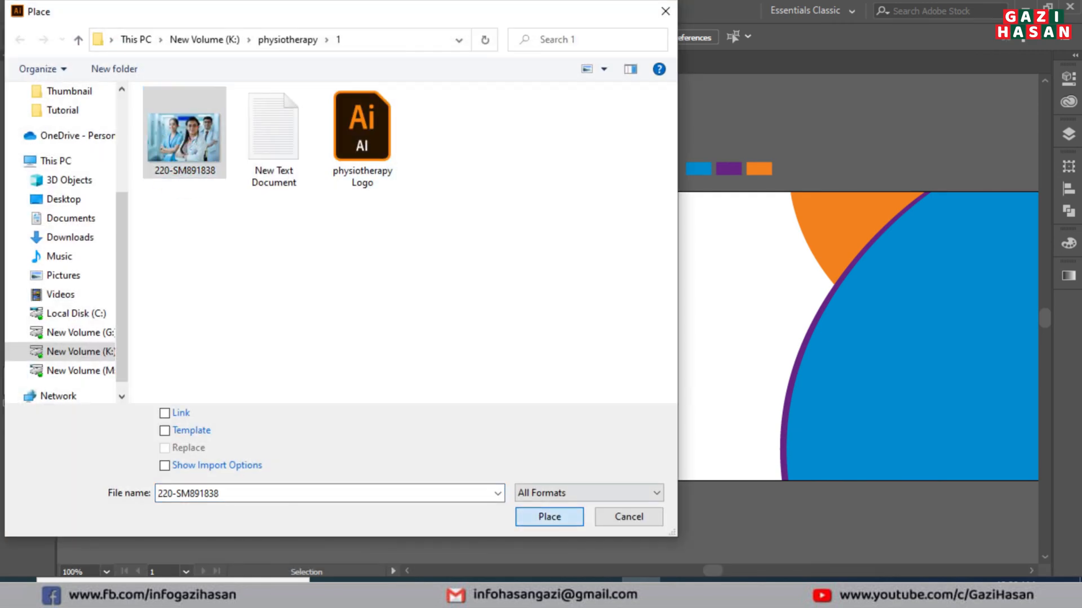
pyautogui.click(550, 517)
pyautogui.moveTo(159, 207); pyautogui.dragTo(471, 414)
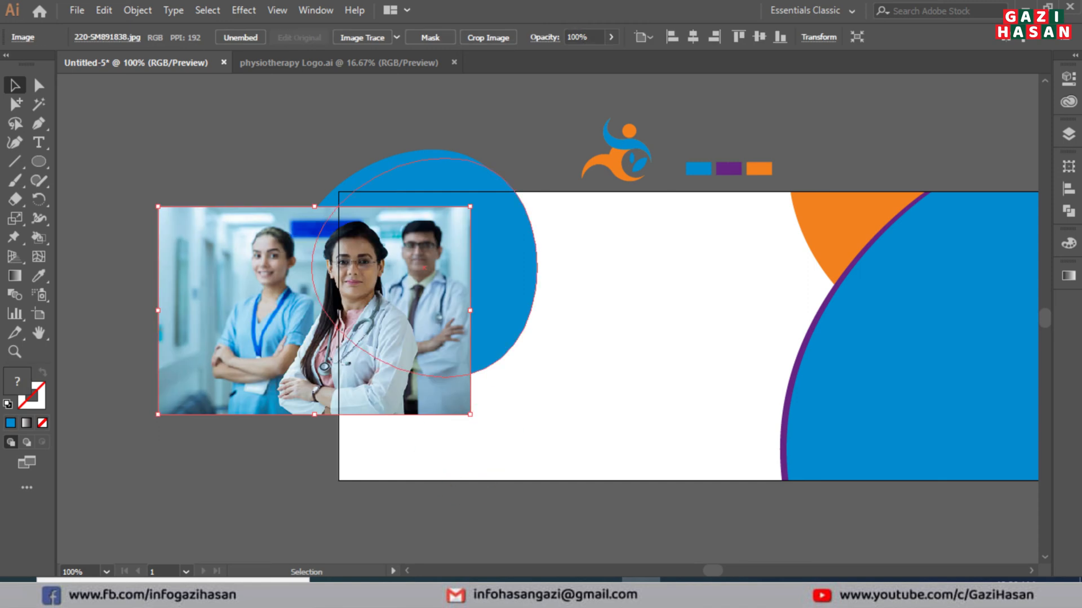
# Bring the offset blue blob to the front, positioned over the left part of the photo, and set its opacity to 54%.
pyautogui.click(502, 288)
pyautogui.rightClick(502, 287)
pyautogui.moveTo(579, 495)
pyautogui.click(654, 495)
pyautogui.moveTo(469, 303); pyautogui.dragTo(327, 352)
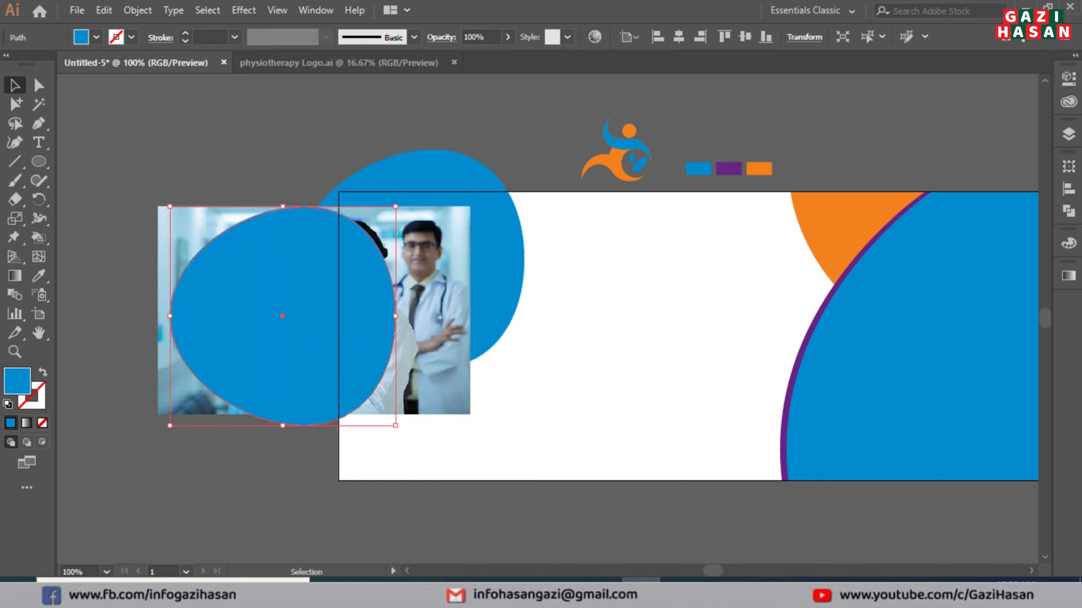
pyautogui.click(508, 36)
pyautogui.moveTo(504, 56); pyautogui.dragTo(478, 57)
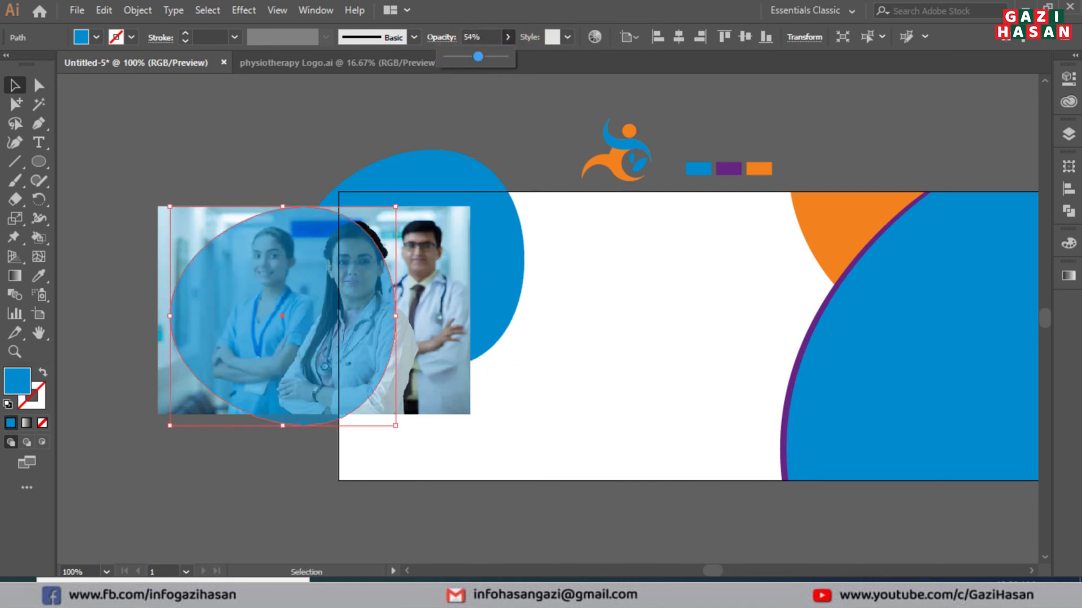
# Align the photo and the translucent blob with each other by their horizontal and vertical centres.
pyautogui.moveTo(211, 138); pyautogui.dragTo(235, 291)
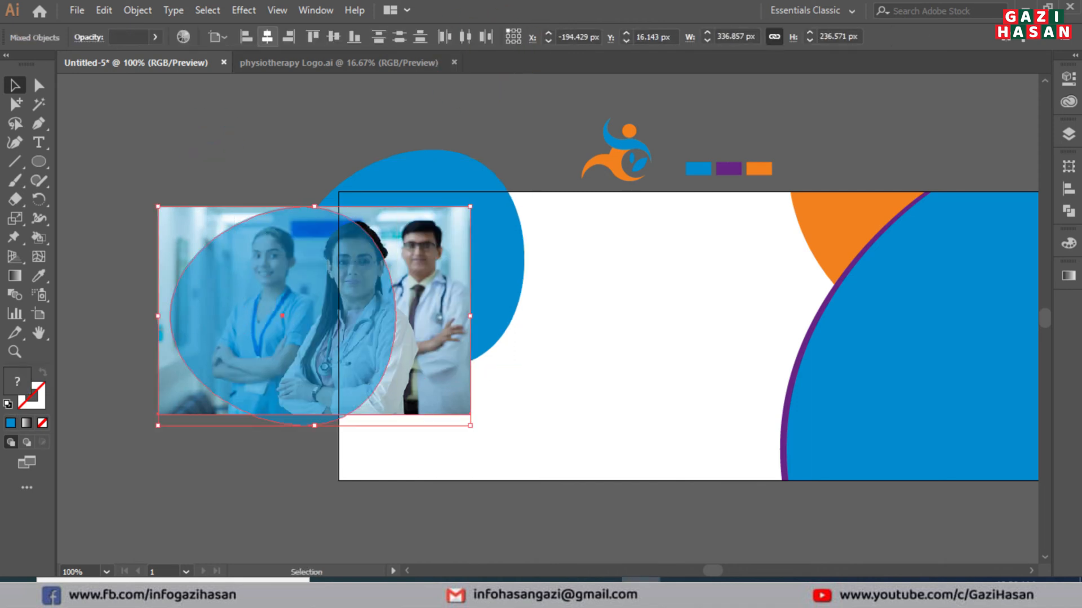
pyautogui.click(210, 38)
pyautogui.click(236, 56)
pyautogui.click(264, 37)
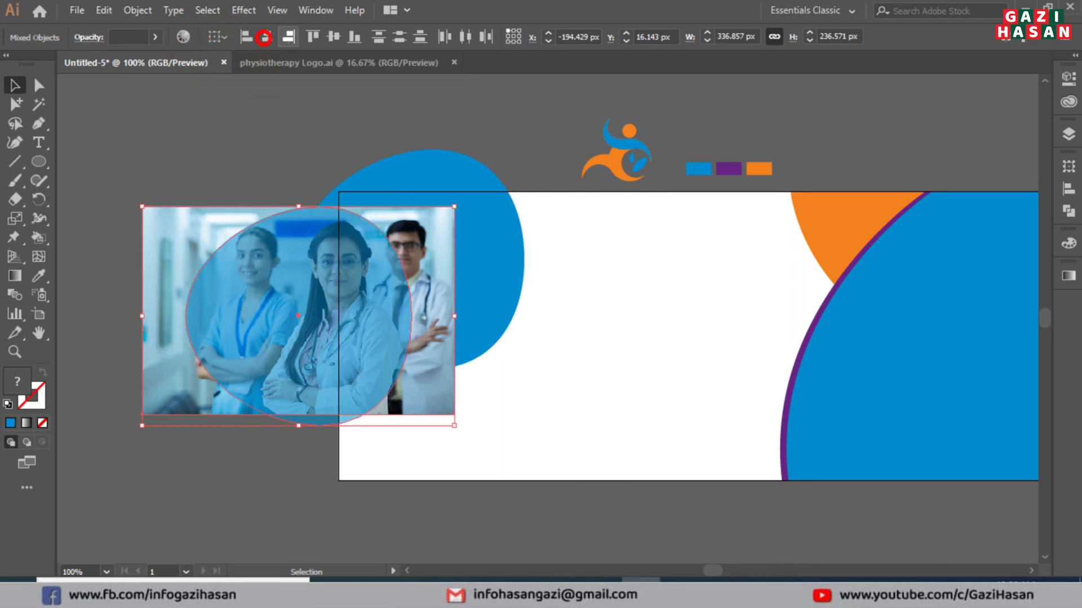
pyautogui.click(334, 37)
pyautogui.click(272, 113)
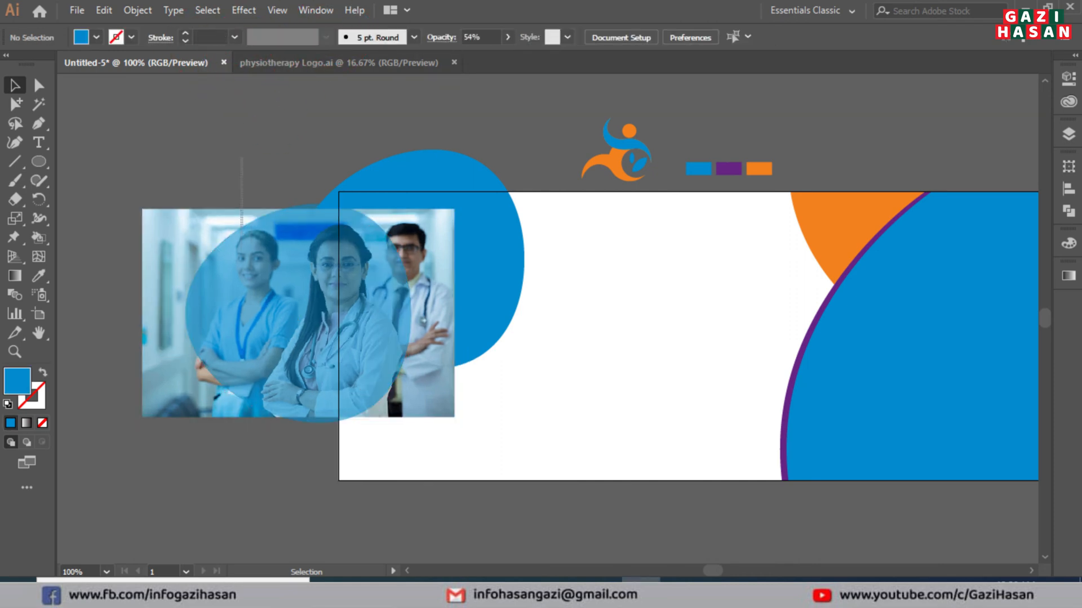
# Align the top edges of the photo and the translucent blob, then clear the selection.
pyautogui.click(250, 283)
pyautogui.click(304, 32)
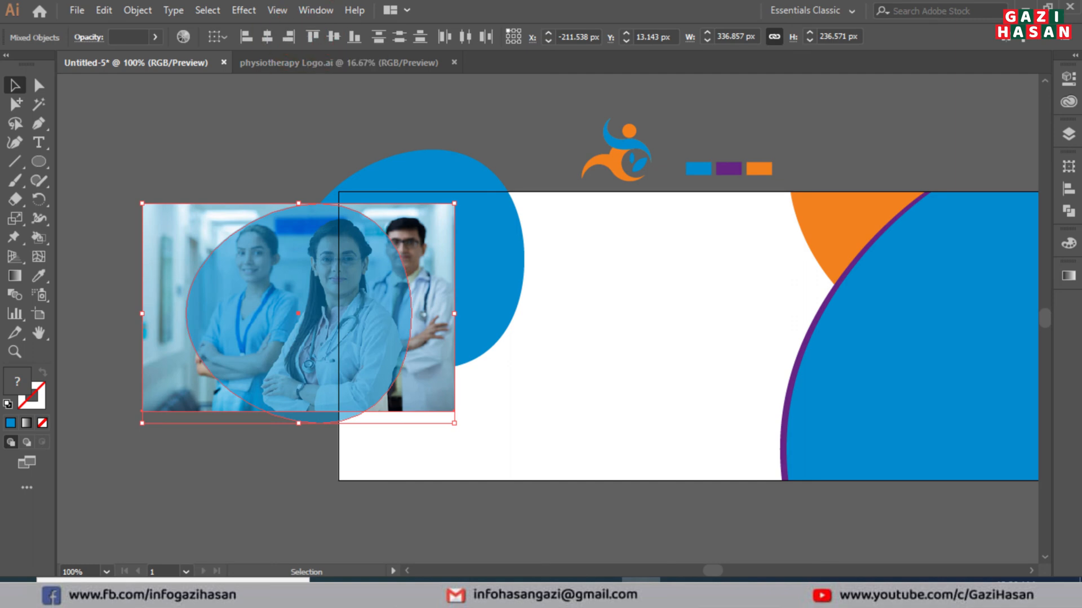
pyautogui.click(260, 152)
# Enlarge the photo proportionally to about 361 x 240 px and nudge it right so it fully covers the translucent blob's area.
pyautogui.click(235, 235)
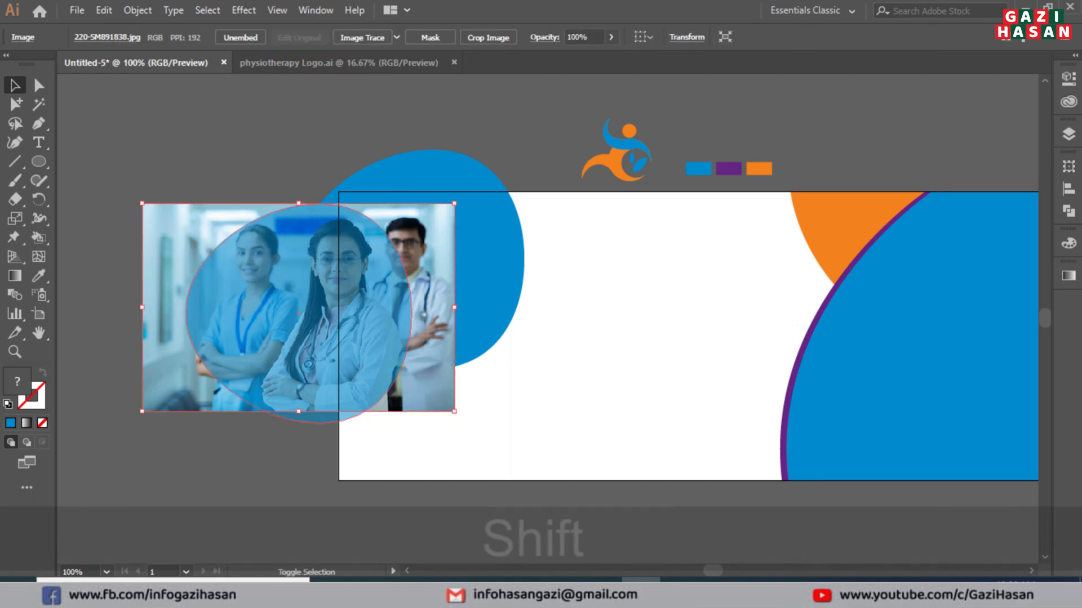
pyautogui.moveTo(299, 411); pyautogui.dragTo(298, 426)
pyautogui.press('Right')
pyautogui.press('Right')
pyautogui.press('Right')
pyautogui.press('Right')
pyautogui.press('Right')
pyautogui.press('Right')
pyautogui.press('Right')
pyautogui.press('Right')
pyautogui.press('Right')
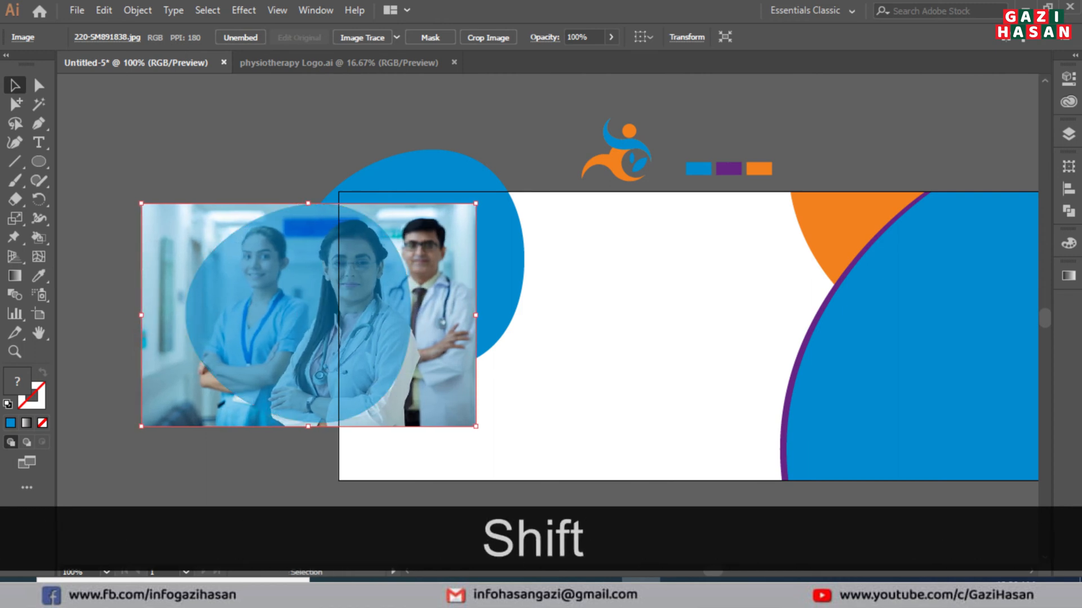
# Clip the photo to the translucent blob with a clipping mask and move it over the blue blob at the artboard's corner.
pyautogui.keyDown('shift'); pyautogui.click(267, 321); pyautogui.keyUp('shift')
pyautogui.click(265, 127)
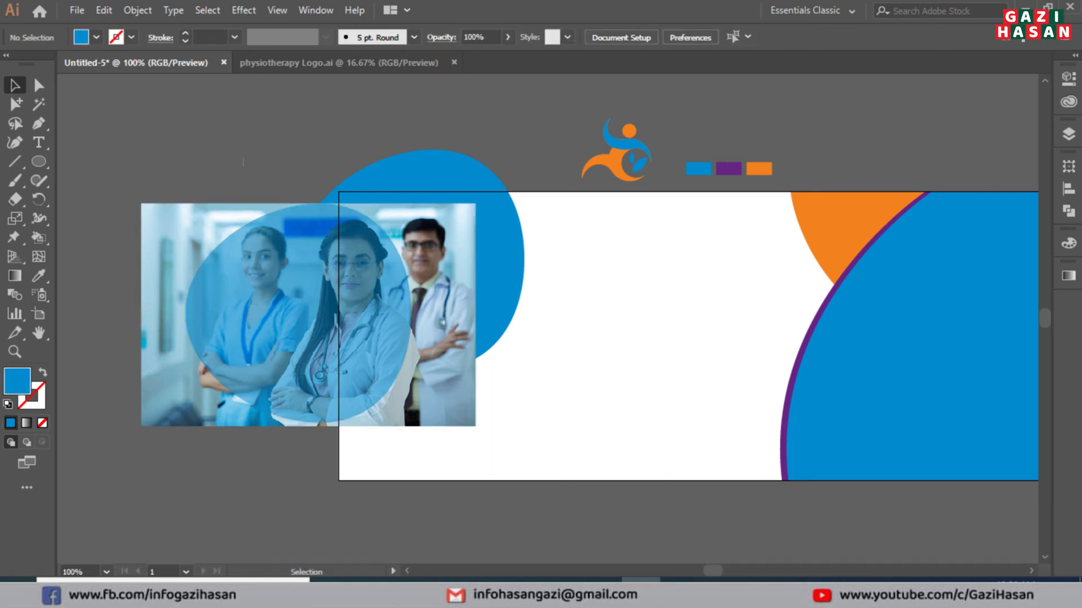
pyautogui.moveTo(265, 127); pyautogui.dragTo(234, 285)
pyautogui.rightClick(234, 285)
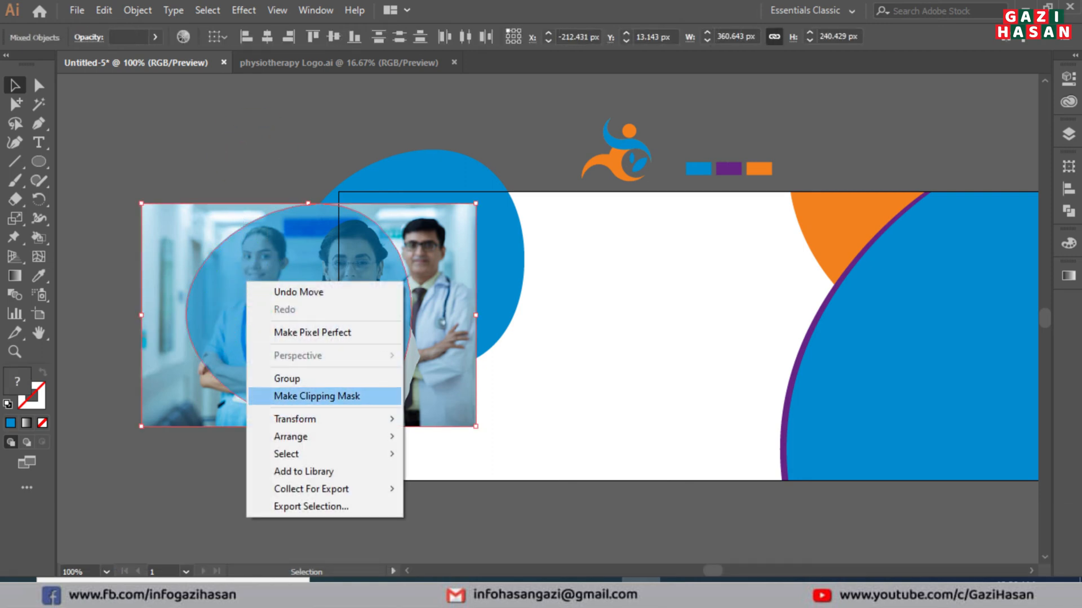
pyautogui.click(324, 395)
pyautogui.moveTo(312, 316); pyautogui.dragTo(414, 282)
# Enlarge the blue blob behind the clipped photo slightly from its centre and fill it with the orange swatch colour.
pyautogui.click(452, 152)
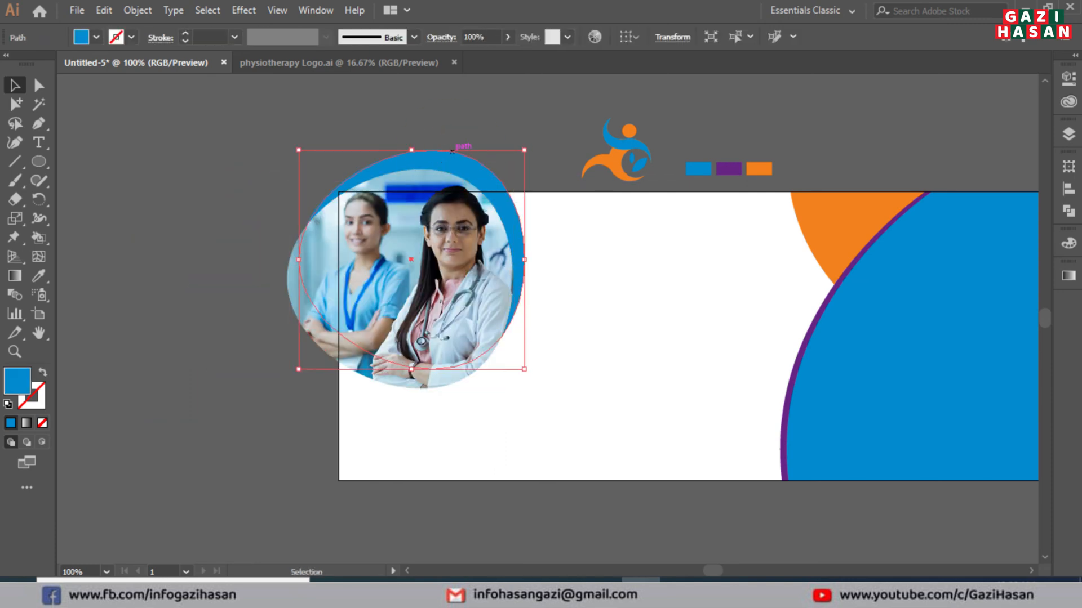
pyautogui.moveTo(524, 259); pyautogui.dragTo(529, 260)
pyautogui.click(39, 275)
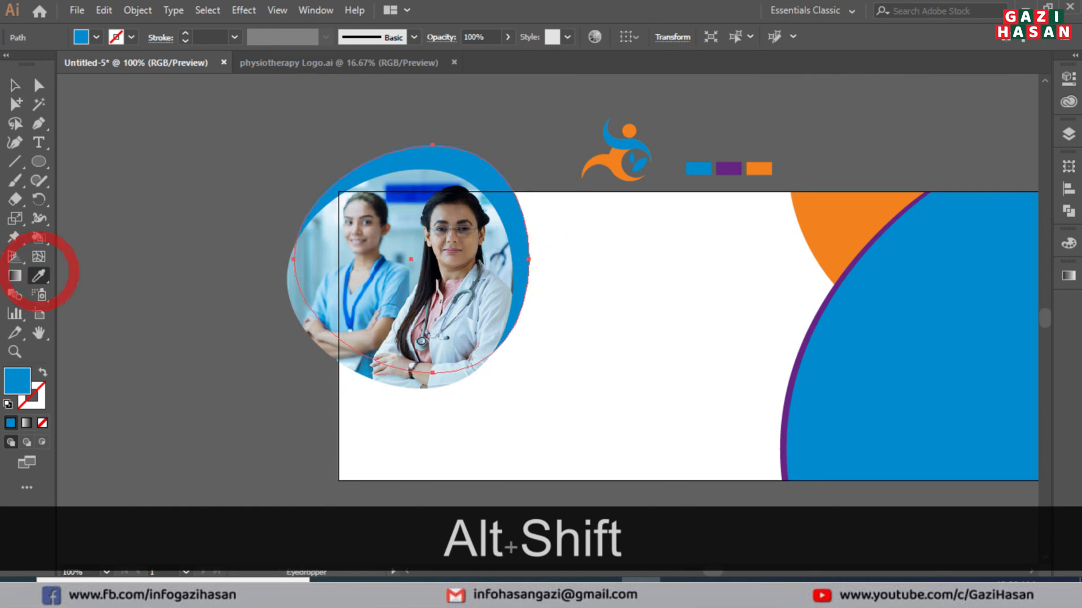
pyautogui.click(759, 169)
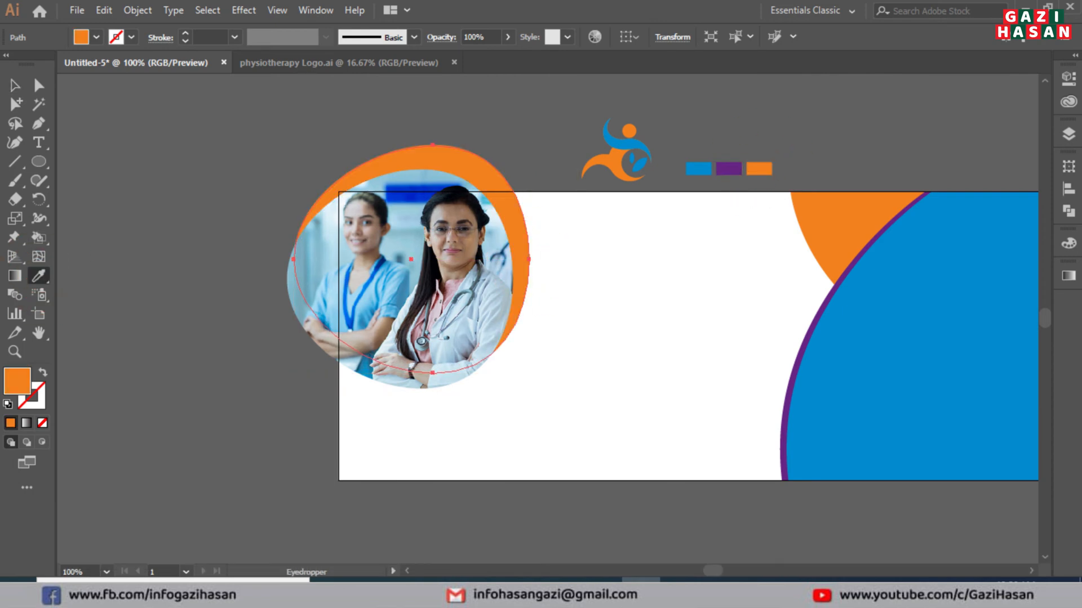
# Duplicate the orange blob in place behind itself, enlarge the copy from its centre to about 281 x 273 px and fill it white.
pyautogui.click(15, 83)
pyautogui.click(104, 11)
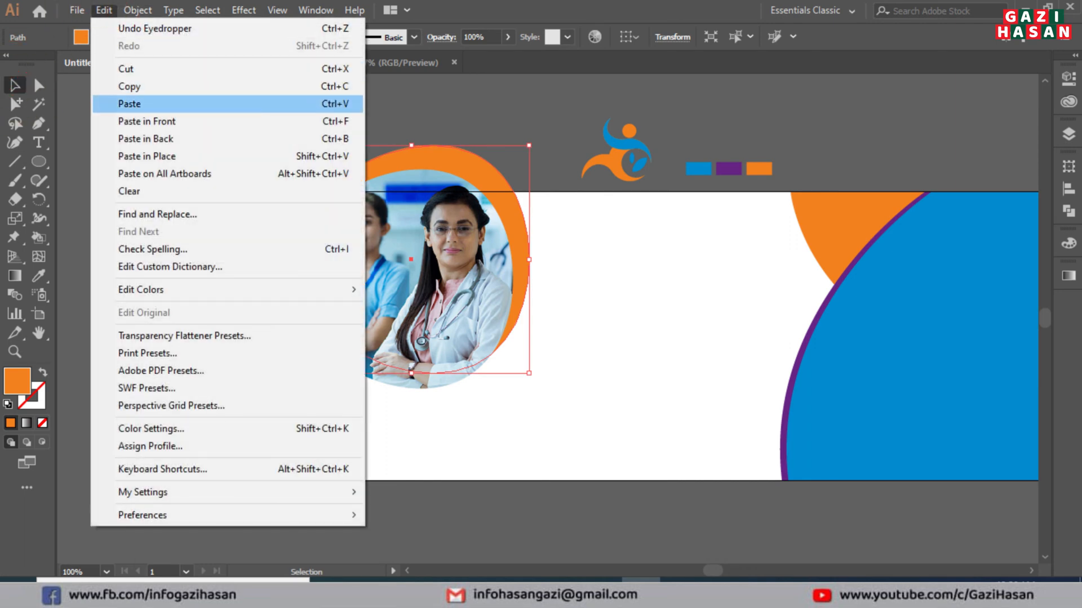
pyautogui.click(129, 84)
pyautogui.click(103, 10)
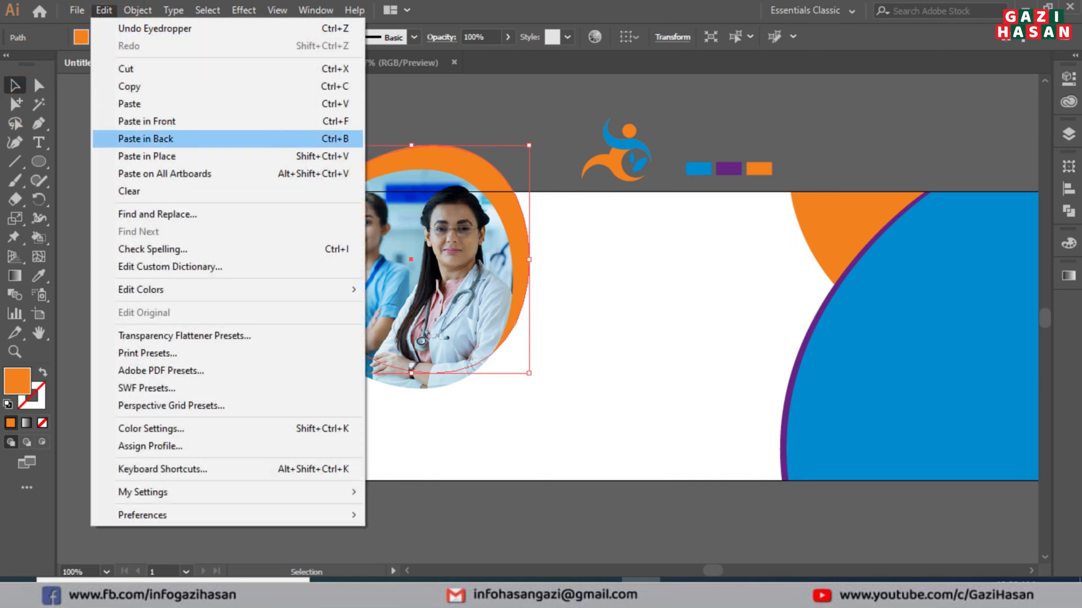
pyautogui.click(130, 138)
pyautogui.moveTo(528, 260); pyautogui.dragTo(542, 260)
pyautogui.click(40, 275)
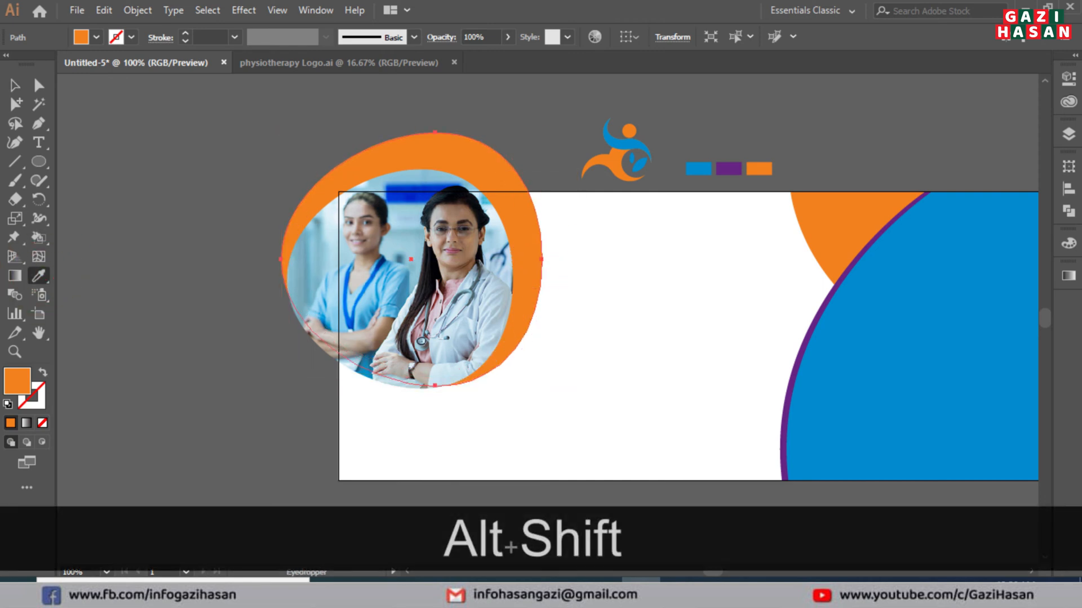
pyautogui.click(743, 318)
# Align the horizontal and vertical centres of the white blob, the orange blob and the clipped photo.
pyautogui.click(14, 85)
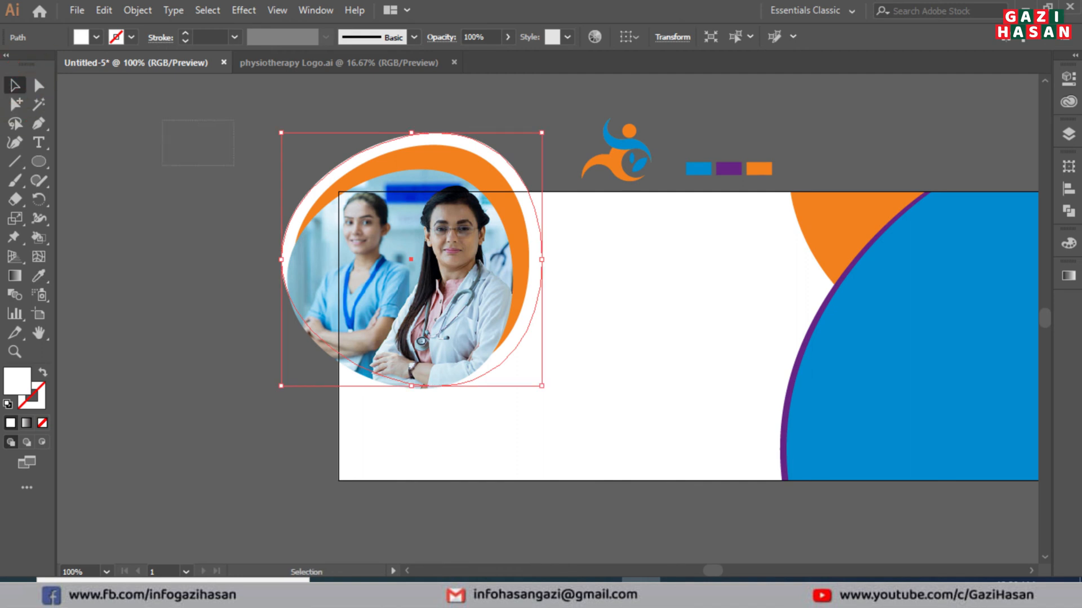
pyautogui.moveTo(162, 120); pyautogui.dragTo(455, 327)
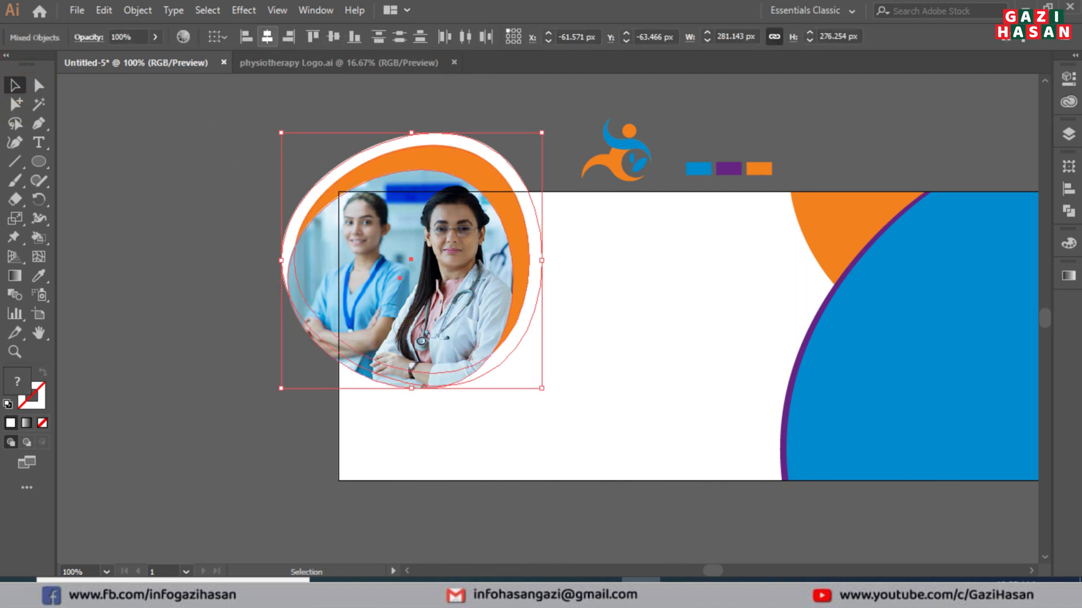
pyautogui.click(267, 37)
pyautogui.click(333, 37)
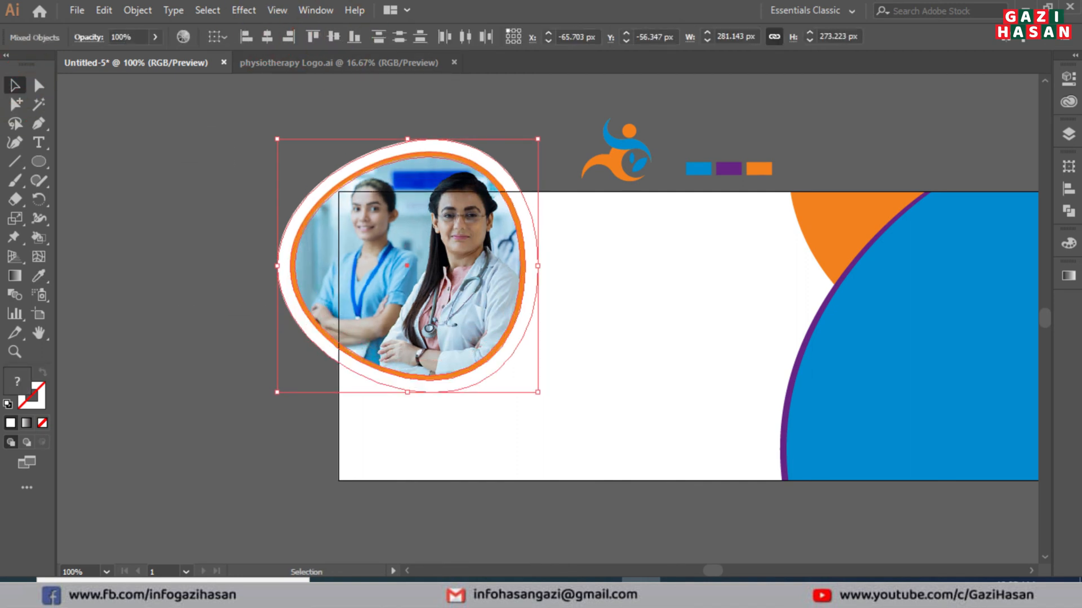
pyautogui.click(328, 113)
# Shrink the white blob from its centre to about 279 x 271 px and group it with the orange blob and the photo.
pyautogui.click(486, 152)
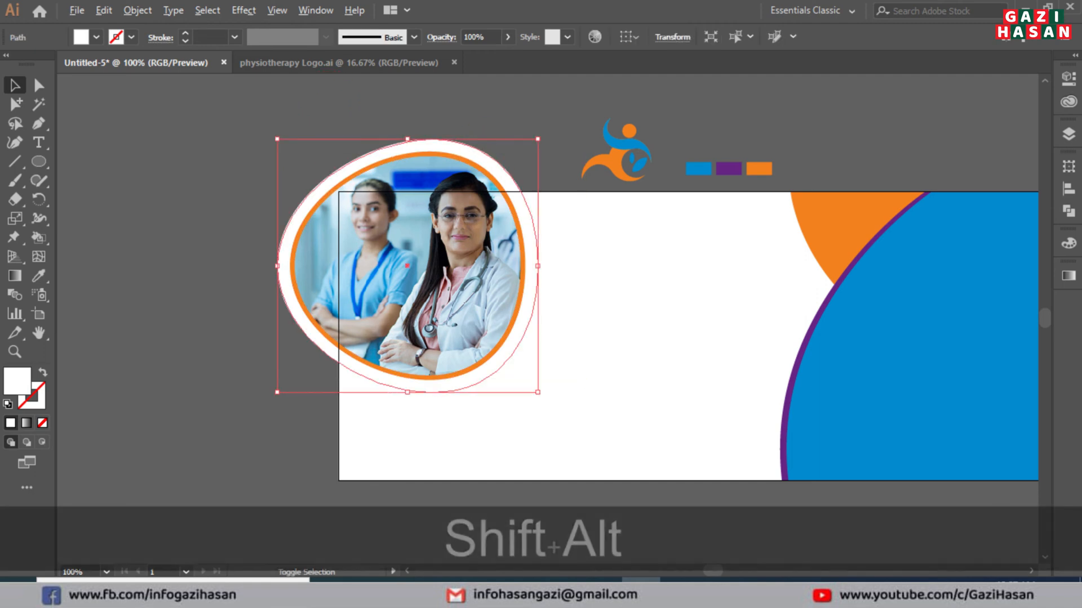
pyautogui.moveTo(407, 139); pyautogui.dragTo(414, 141)
pyautogui.click(416, 110)
pyautogui.moveTo(441, 275); pyautogui.dragTo(441, 279)
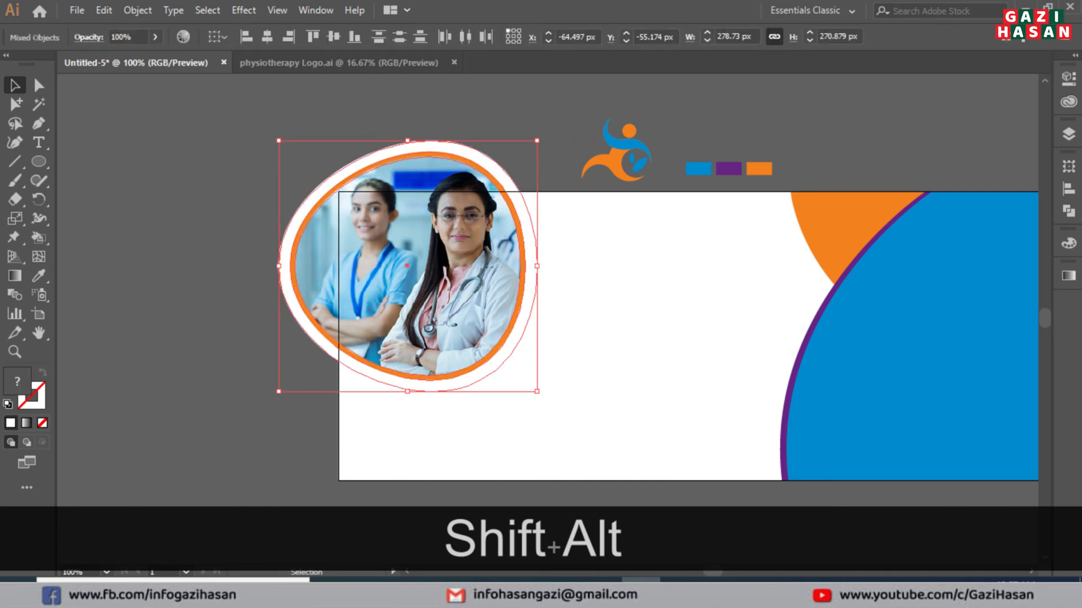
pyautogui.rightClick(434, 232)
pyautogui.click(473, 330)
# Move the photo group over the orange and blue curved shapes in the banner's right half and enlarge it slightly.
pyautogui.press('space')
pyautogui.moveTo(580, 322); pyautogui.dragTo(386, 266)
pyautogui.moveTo(276, 208); pyautogui.dragTo(707, 295)
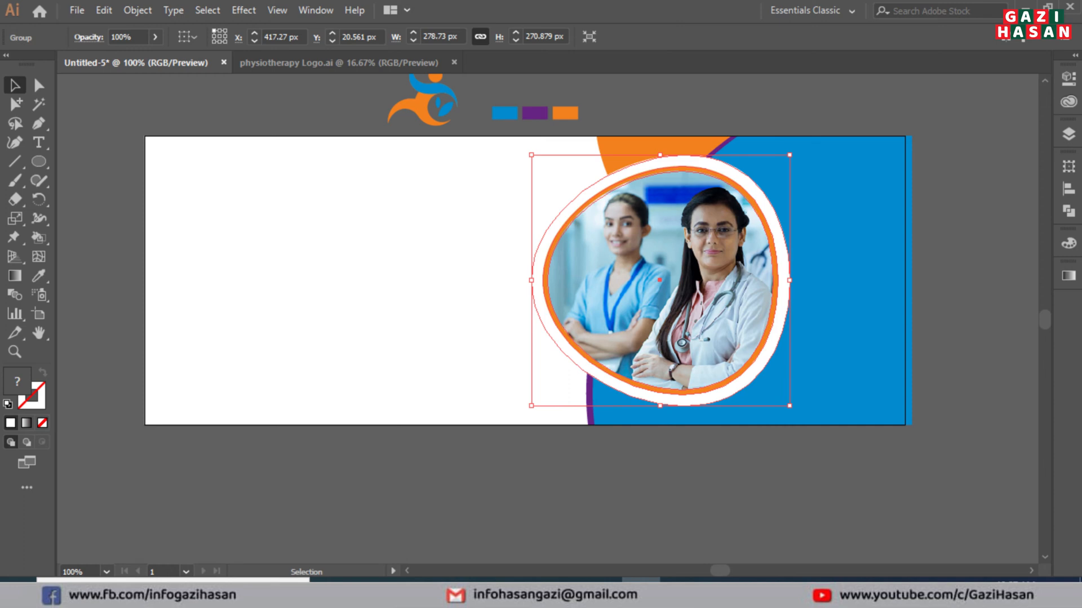
pyautogui.moveTo(704, 293); pyautogui.dragTo(719, 293)
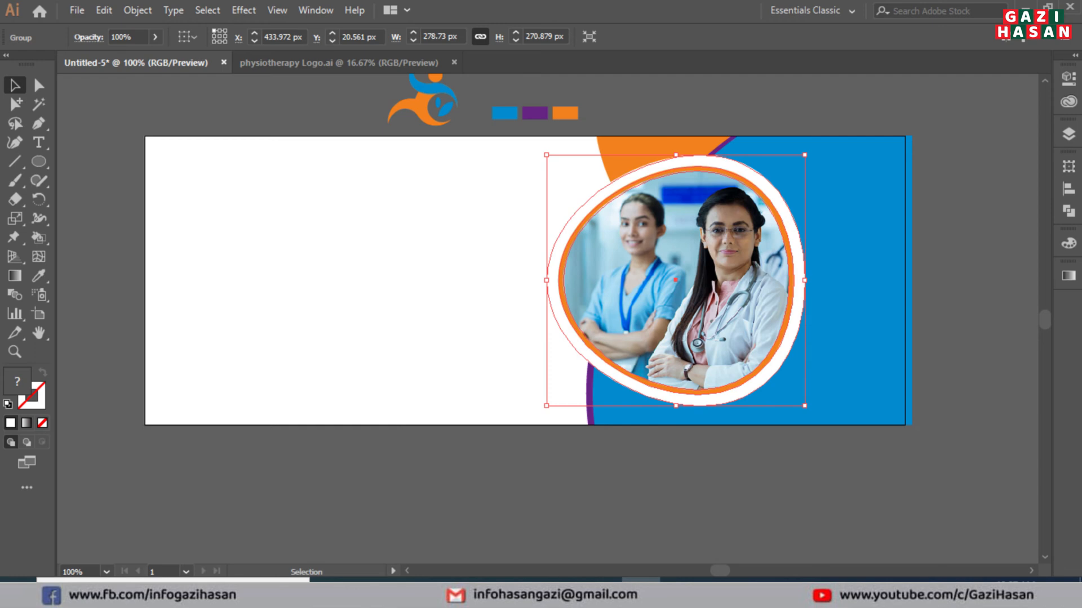
pyautogui.moveTo(670, 255); pyautogui.dragTo(687, 251)
pyautogui.moveTo(692, 401); pyautogui.dragTo(692, 410)
pyautogui.click(719, 473)
# Move the logo down from above the artboard onto the banner's white area, near its upper edge.
pyautogui.press('space')
pyautogui.moveTo(645, 444); pyautogui.dragTo(729, 455)
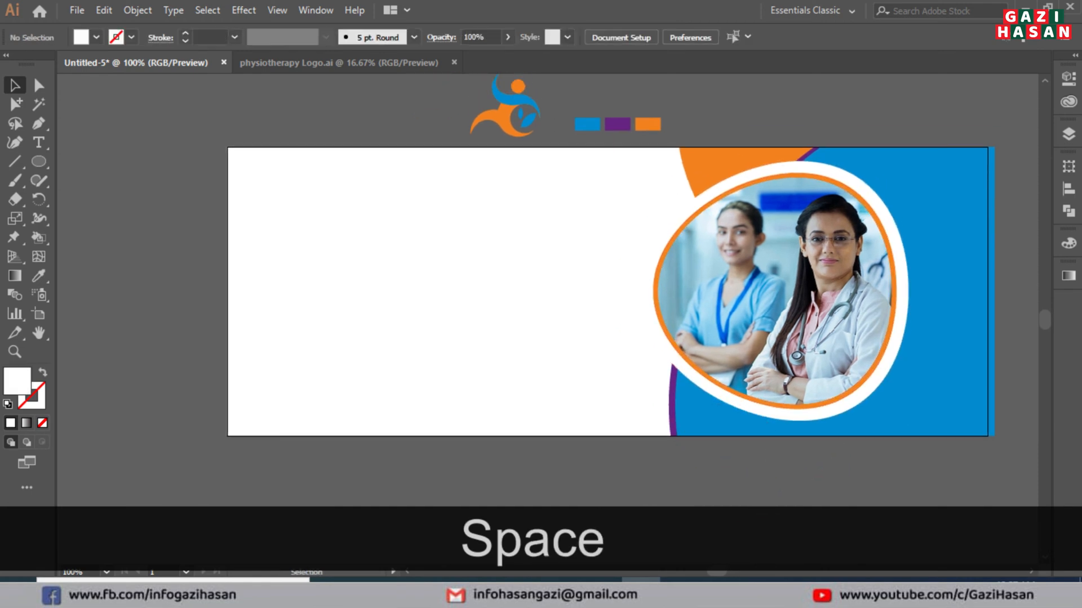
pyautogui.click(505, 133)
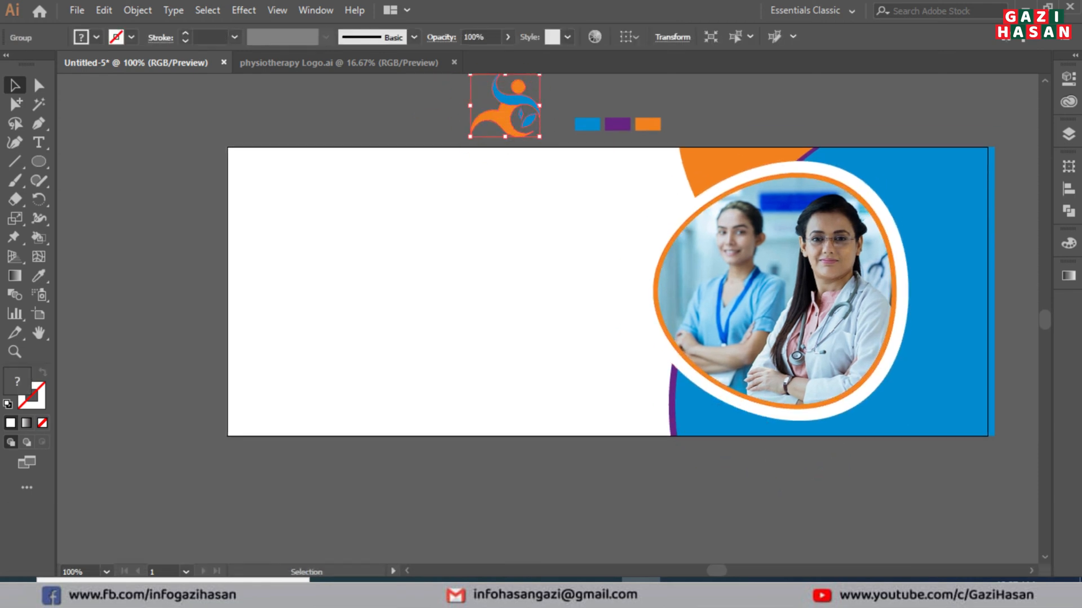
pyautogui.moveTo(506, 133); pyautogui.dragTo(505, 199)
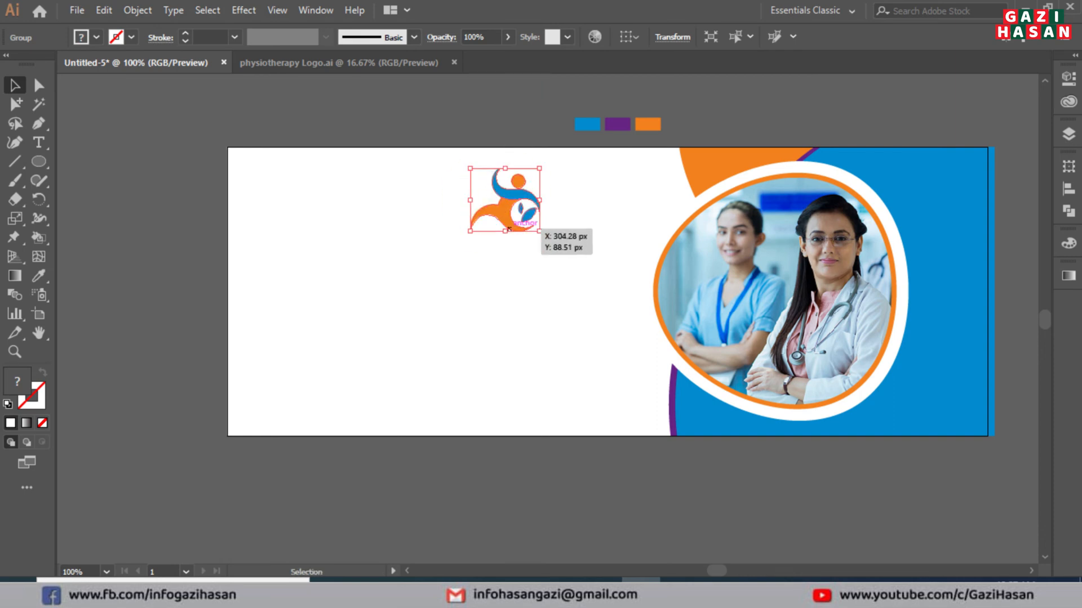
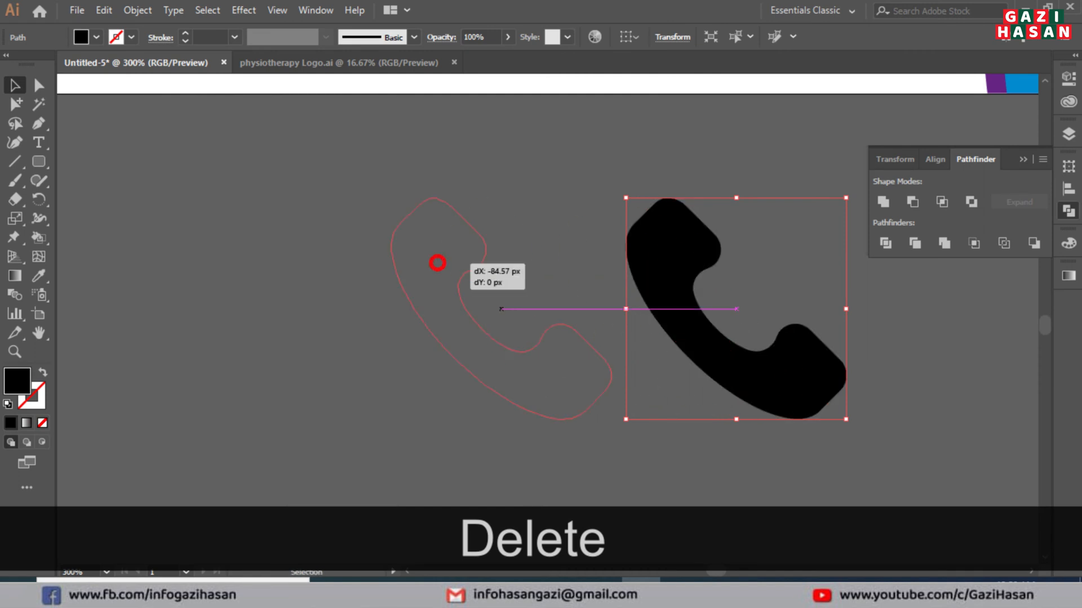
# Shrink the phone handset icon proportionally and draw a circle over it from the centre, large enough to enclose it.
pyautogui.moveTo(611, 419); pyautogui.dragTo(441, 304)
pyautogui.moveTo(38, 162); pyautogui.dragTo(90, 196)
pyautogui.moveTo(426, 212); pyautogui.dragTo(463, 250)
pyautogui.click(15, 85)
# Remove the circle's fill and give it a black 1 pt stroke.
pyautogui.click(96, 38)
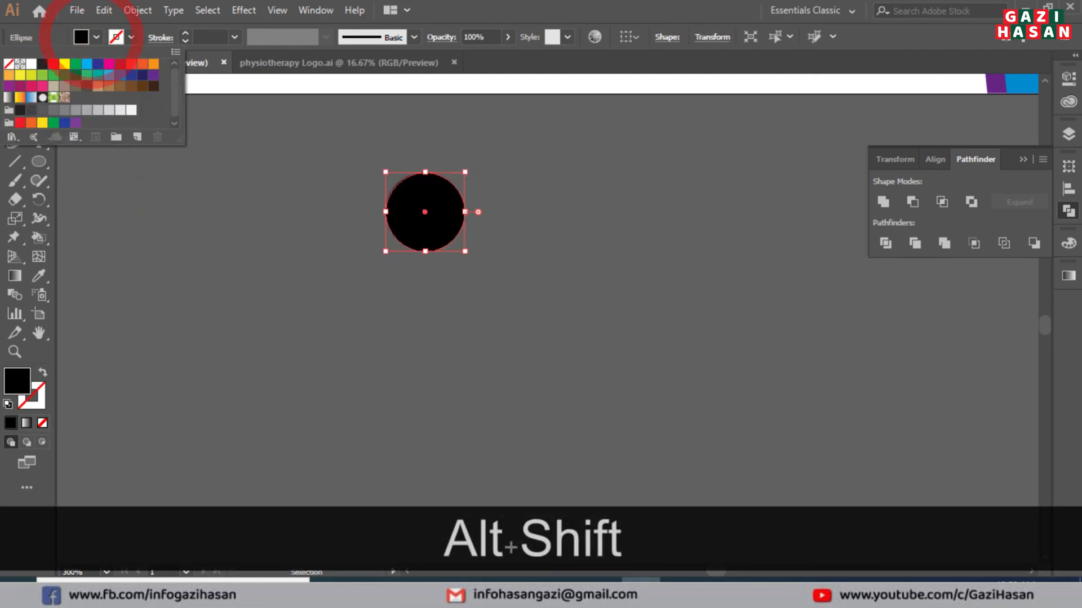
pyautogui.click(9, 64)
pyautogui.click(131, 37)
pyautogui.click(131, 37)
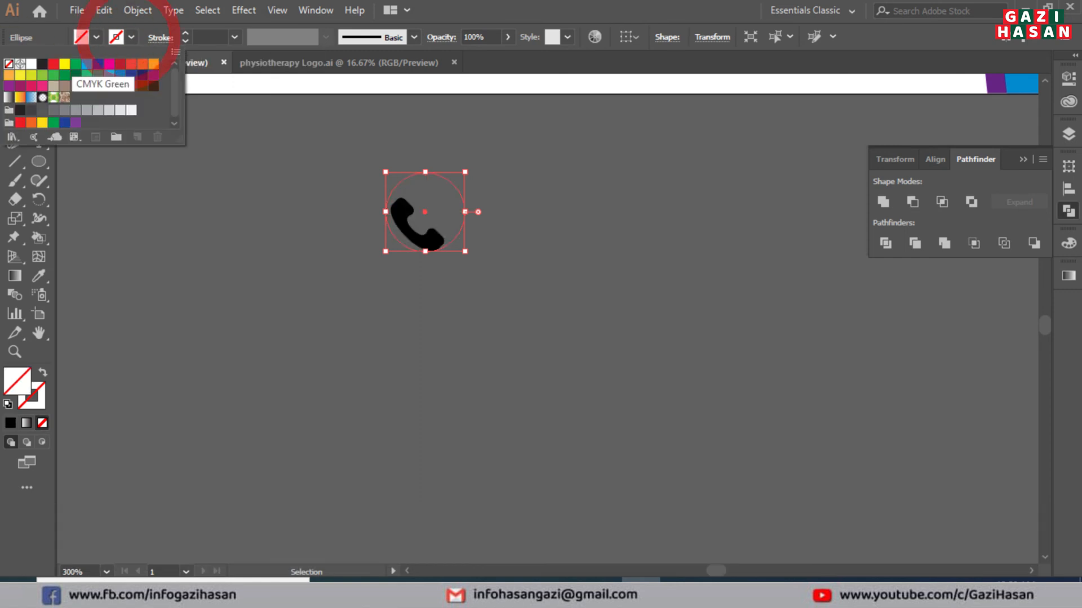
pyautogui.click(42, 65)
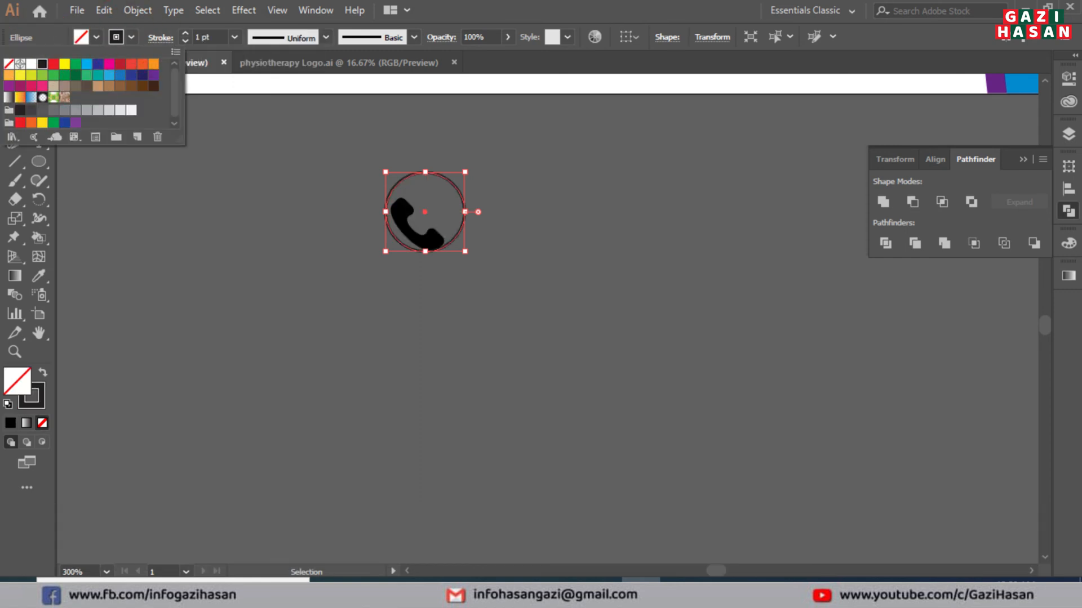
pyautogui.click(239, 178)
# Centre the handset inside the circle by aligning both objects to the selection.
pyautogui.click(181, 169)
pyautogui.moveTo(248, 164); pyautogui.dragTo(471, 255)
pyautogui.click(629, 37)
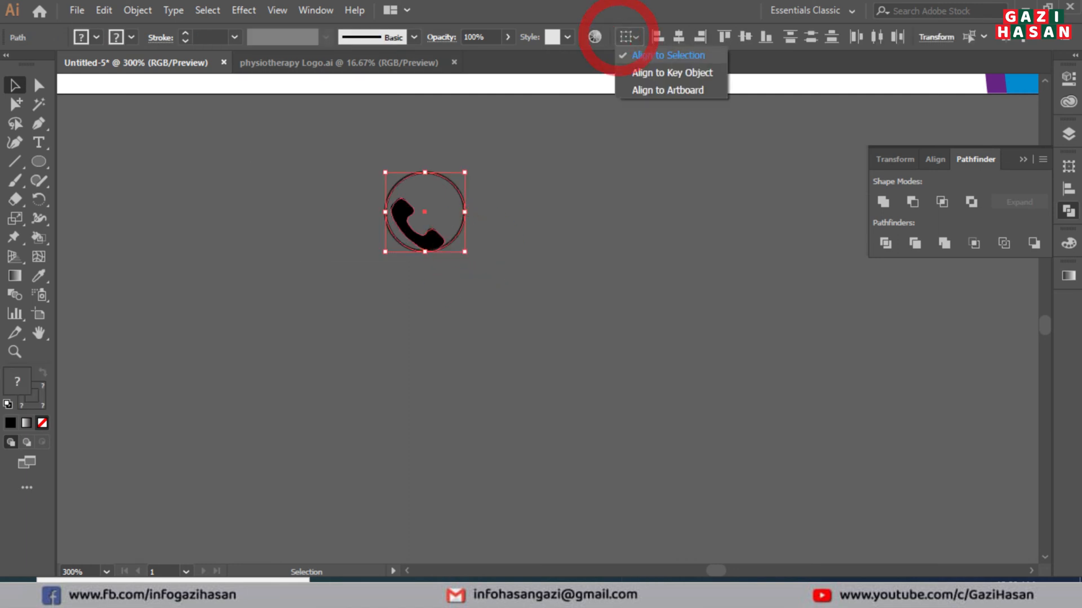
pyautogui.click(664, 53)
pyautogui.click(744, 36)
pyautogui.click(744, 39)
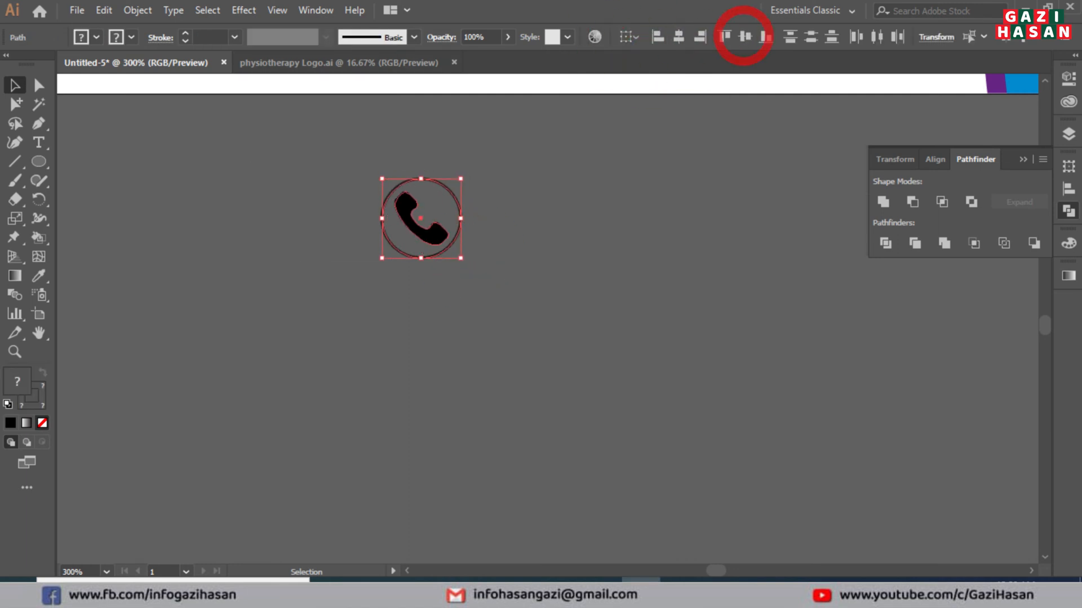
pyautogui.click(609, 211)
# Shrink the handset slightly from its centre and group it with the circle.
pyautogui.click(426, 235)
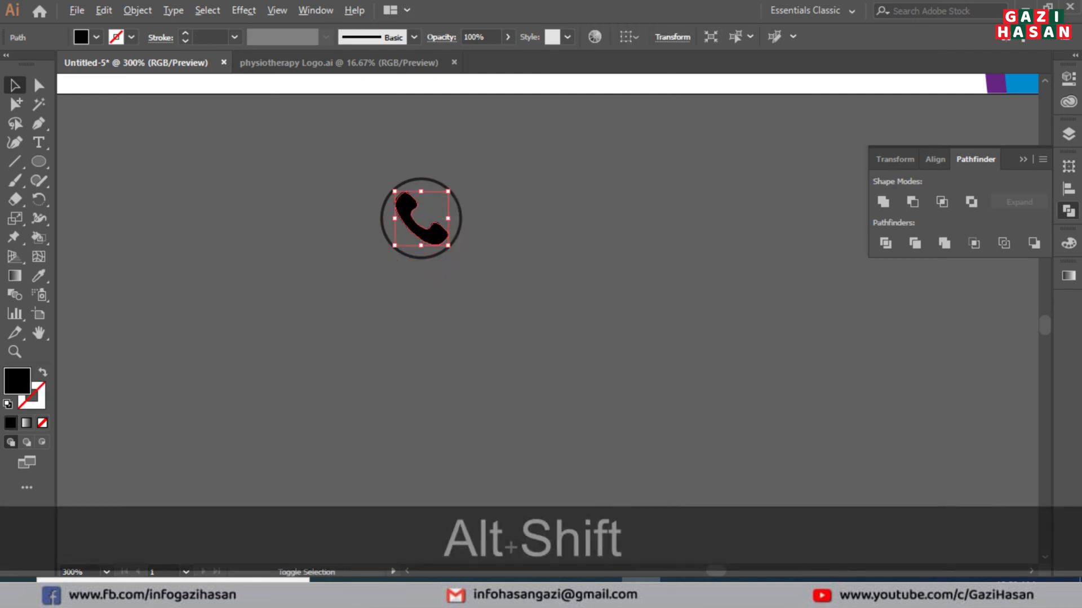
pyautogui.moveTo(448, 191); pyautogui.dragTo(443, 197)
pyautogui.click(504, 189)
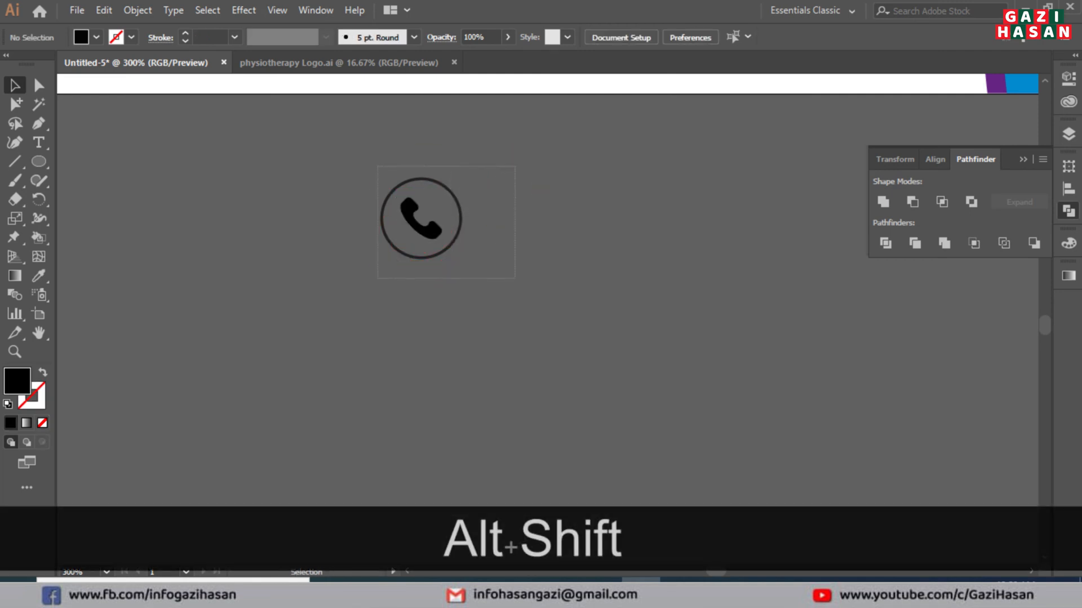
pyautogui.moveTo(377, 279); pyautogui.dragTo(379, 276)
pyautogui.rightClick(420, 222)
pyautogui.click(462, 323)
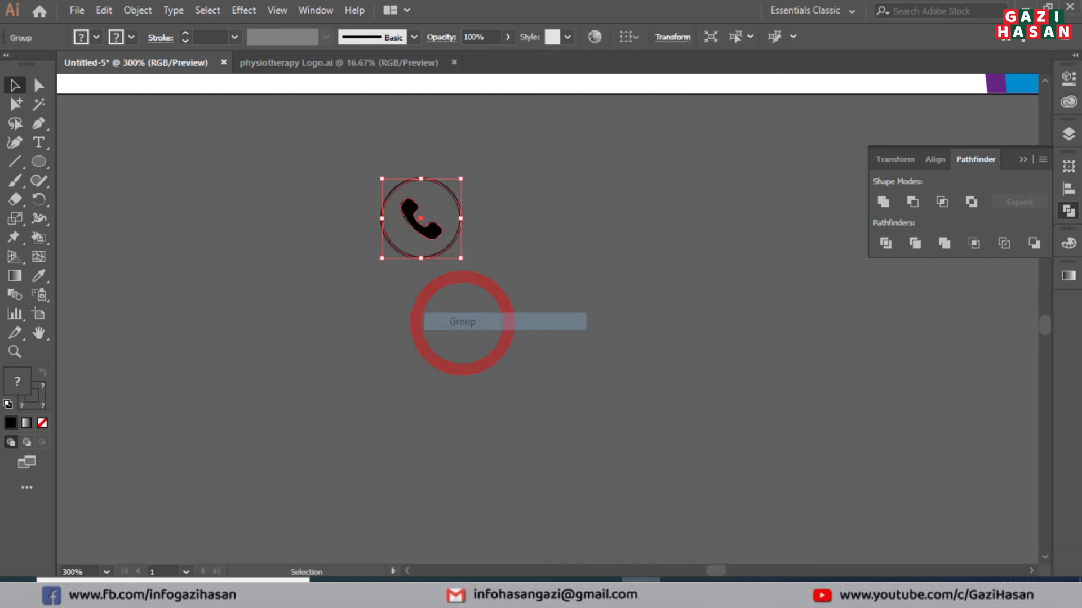
pyautogui.click(506, 283)
# Add a line of 12 pt Arial text containing the contact phone number.
pyautogui.click(38, 142)
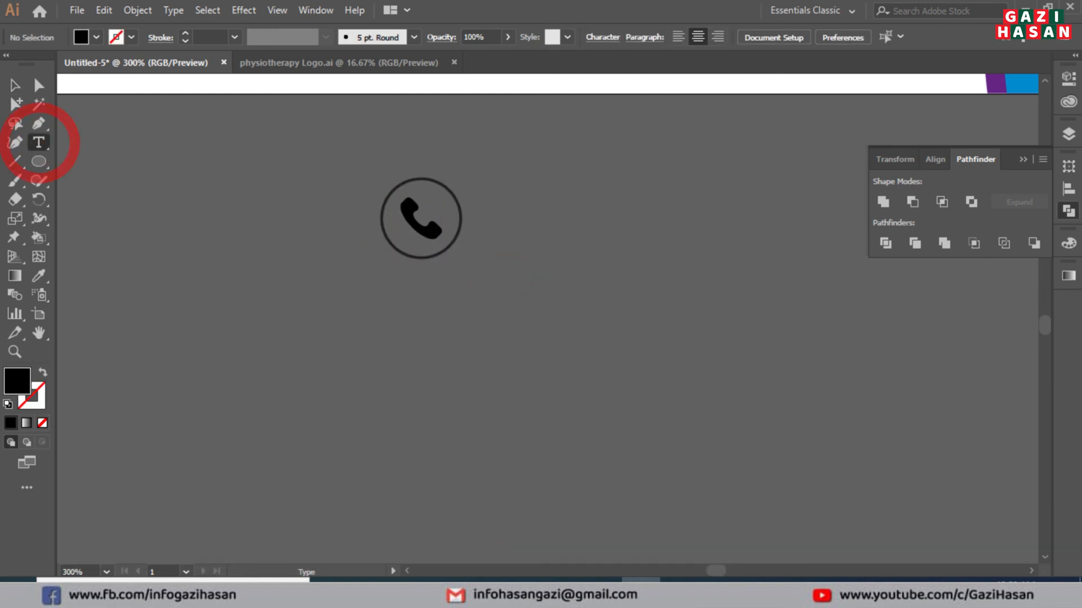
pyautogui.click(424, 215)
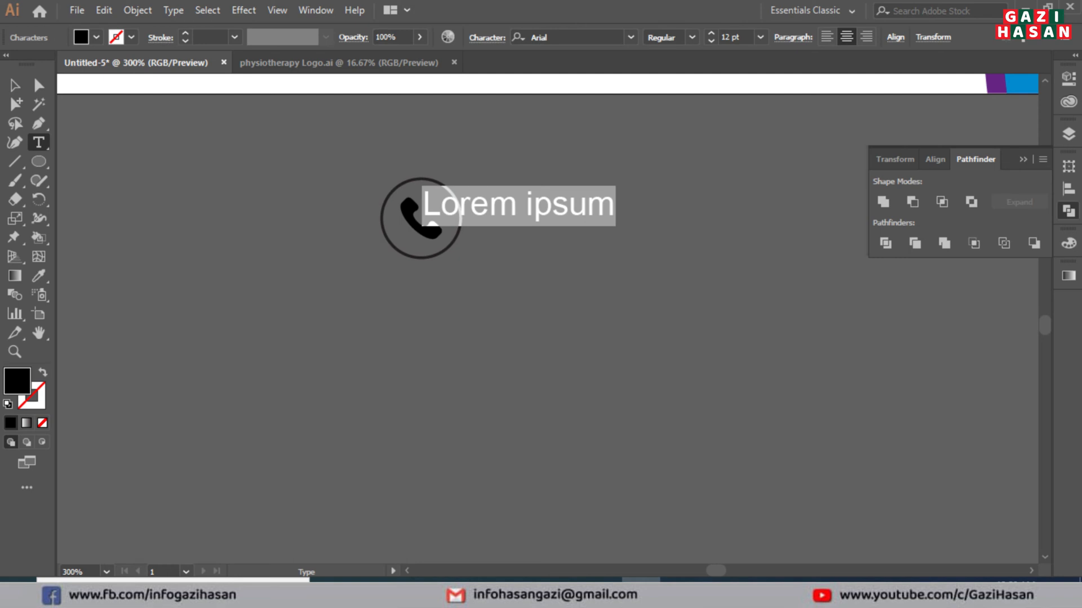
pyautogui.press('capslock')
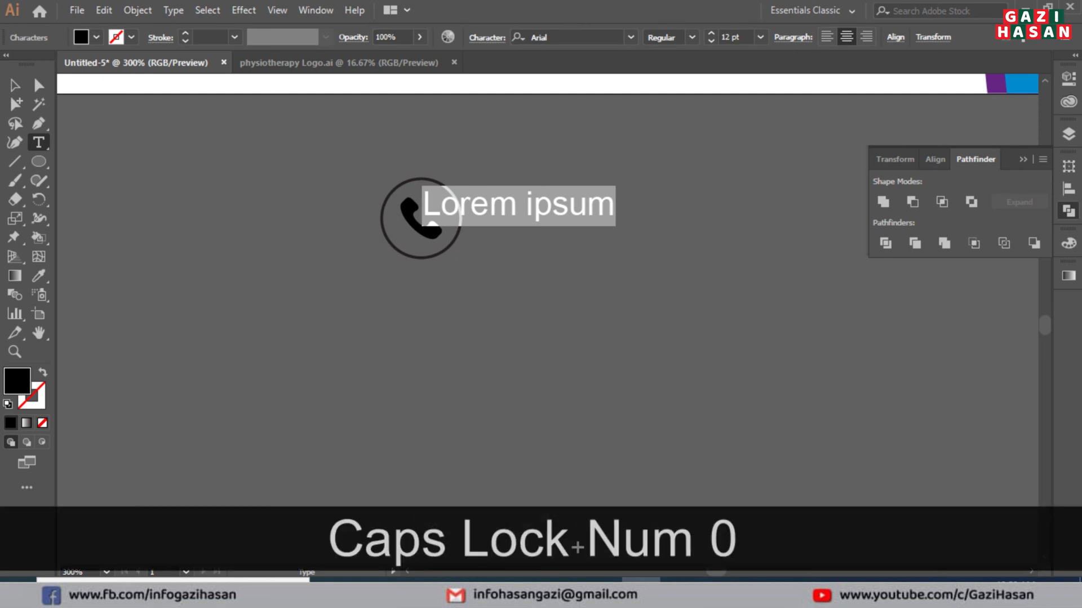
pyautogui.write('01')
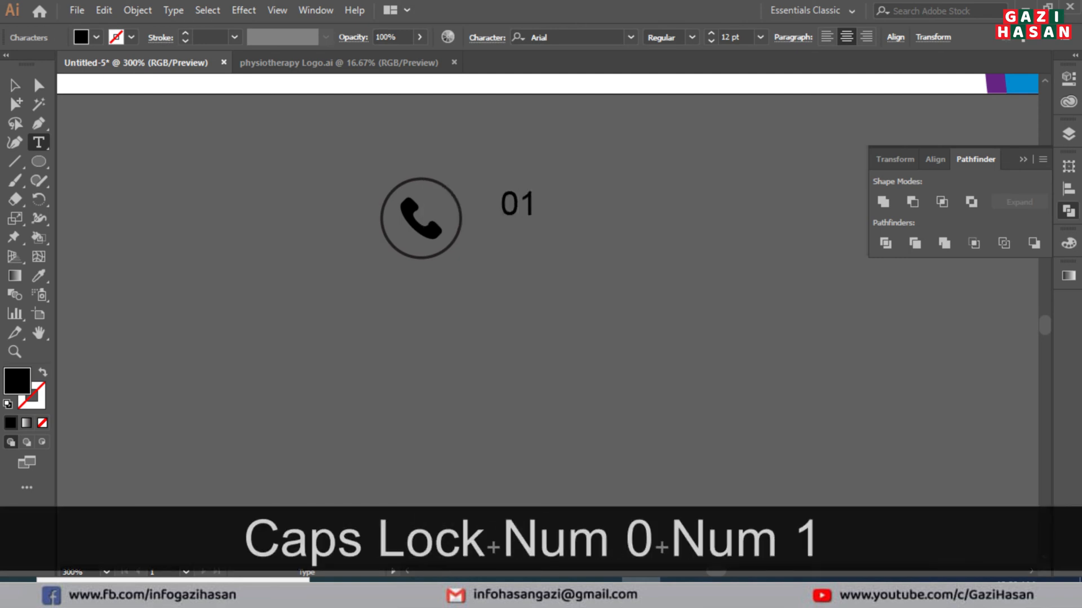
pyautogui.write('600-00')
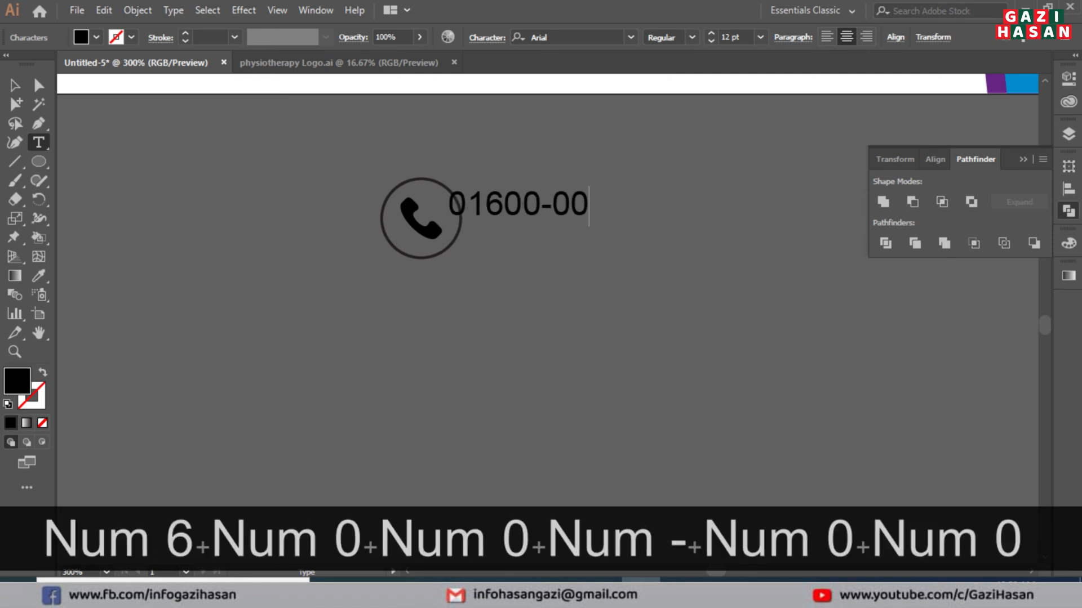
pyautogui.write('0000')
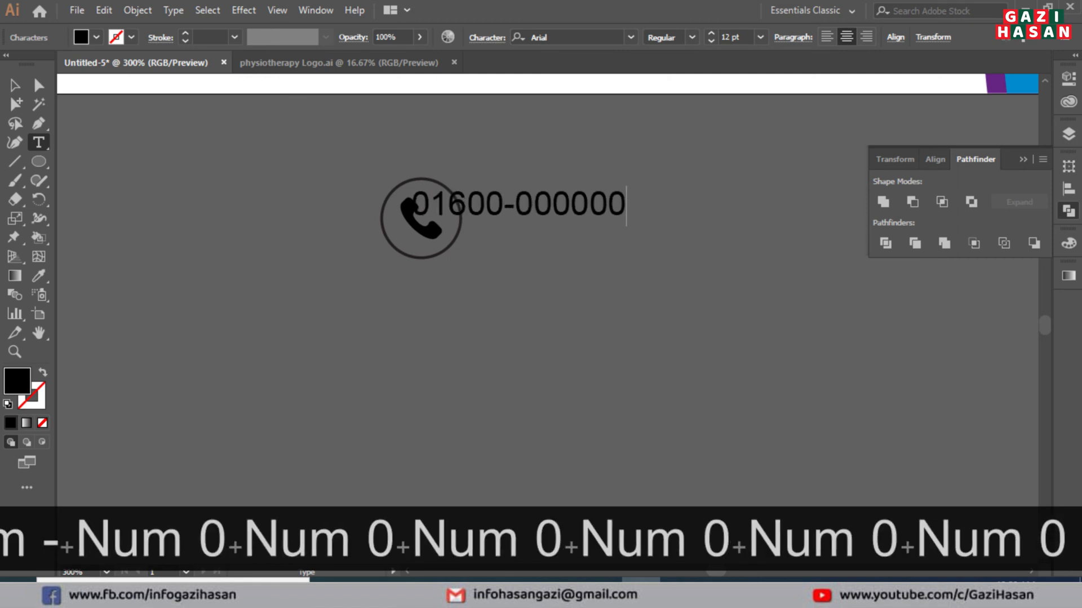
pyautogui.press('Escape')
# Place the phone number to the right of the phone icon and reduce the icon to less than half its size.
pyautogui.moveTo(510, 205); pyautogui.dragTo(593, 224)
pyautogui.moveTo(434, 185); pyautogui.dragTo(411, 251)
pyautogui.moveTo(420, 178); pyautogui.dragTo(423, 227)
pyautogui.moveTo(566, 218); pyautogui.dragTo(530, 243)
# Convert the phone number text to outlines.
pyautogui.rightClick(512, 243)
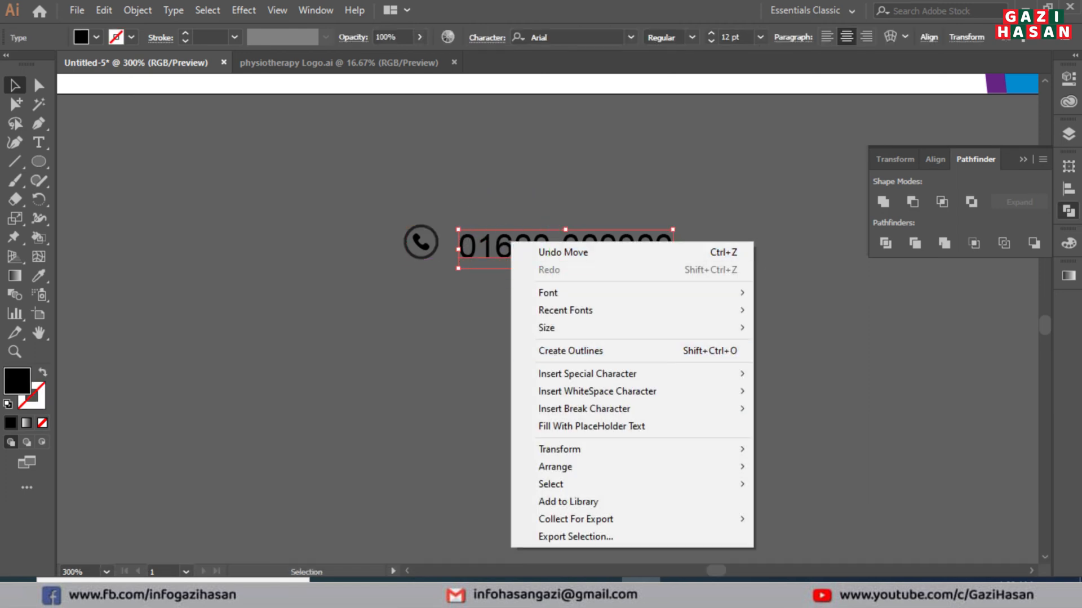
pyautogui.click(560, 351)
pyautogui.click(479, 306)
# Shrink the phone icon to match the height of the digits and move the number closer to it.
pyautogui.click(422, 246)
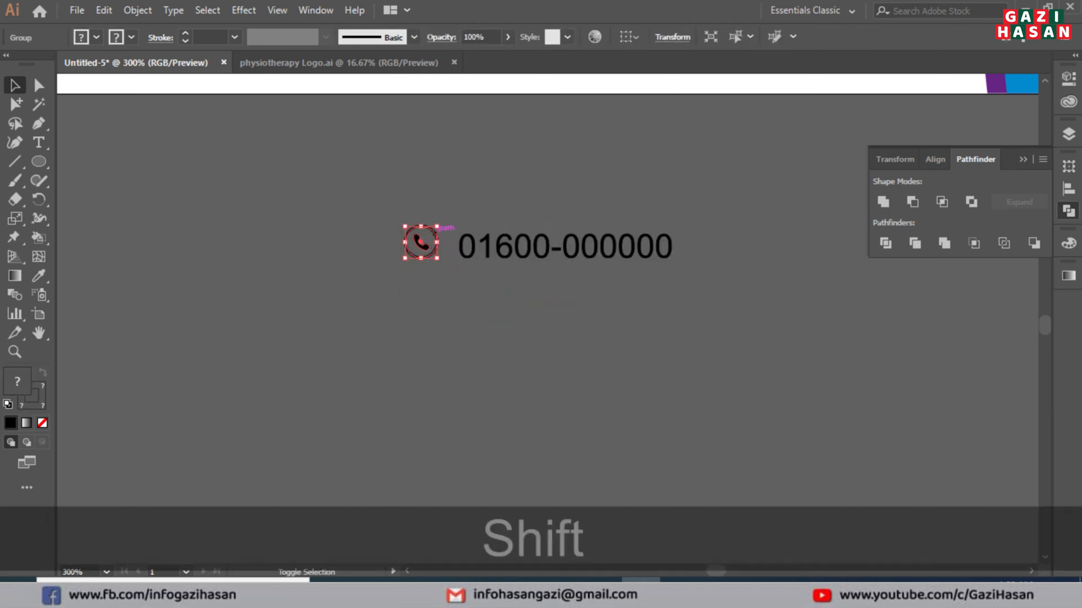
pyautogui.moveTo(437, 227); pyautogui.dragTo(437, 232)
pyautogui.click(437, 232)
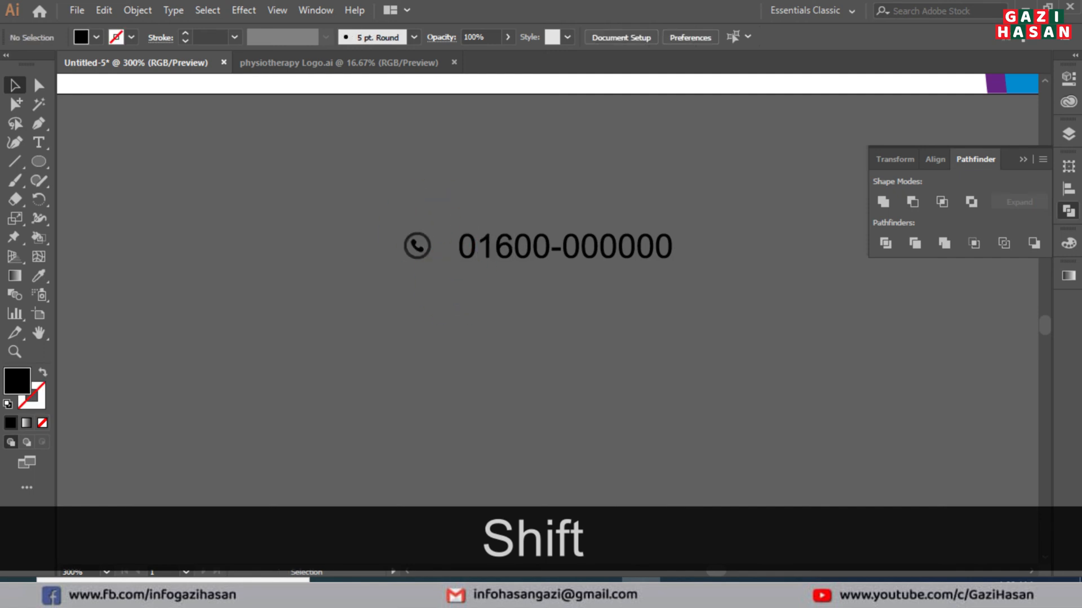
pyautogui.click(495, 251)
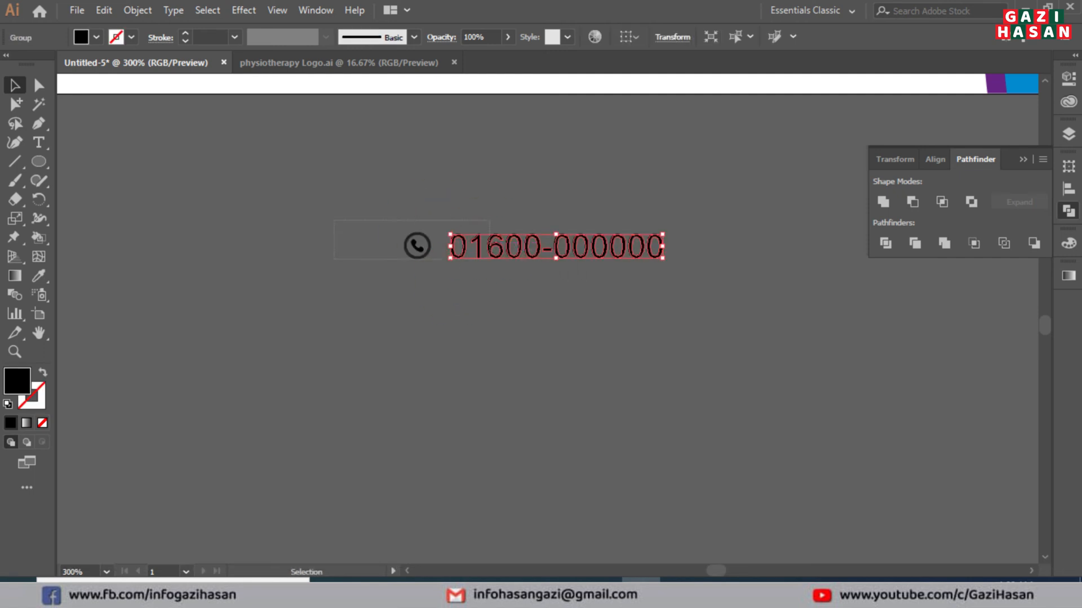
# Align the vertical centres of the phone icon and the number, group them and clear the selection.
pyautogui.moveTo(334, 220); pyautogui.dragTo(489, 259)
pyautogui.click(629, 36)
pyautogui.click(648, 53)
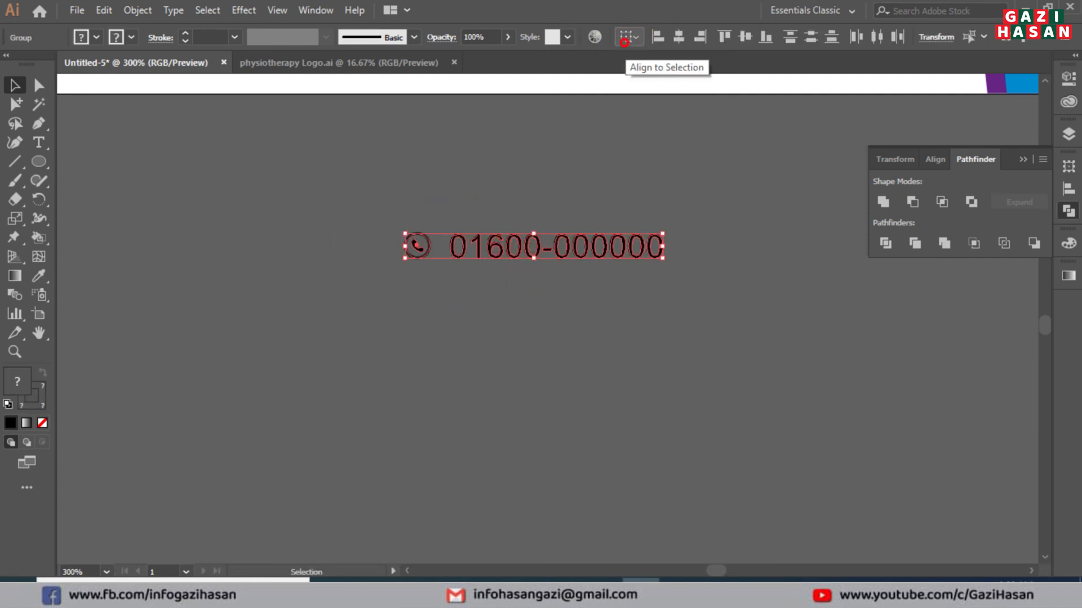
pyautogui.click(745, 37)
pyautogui.rightClick(509, 244)
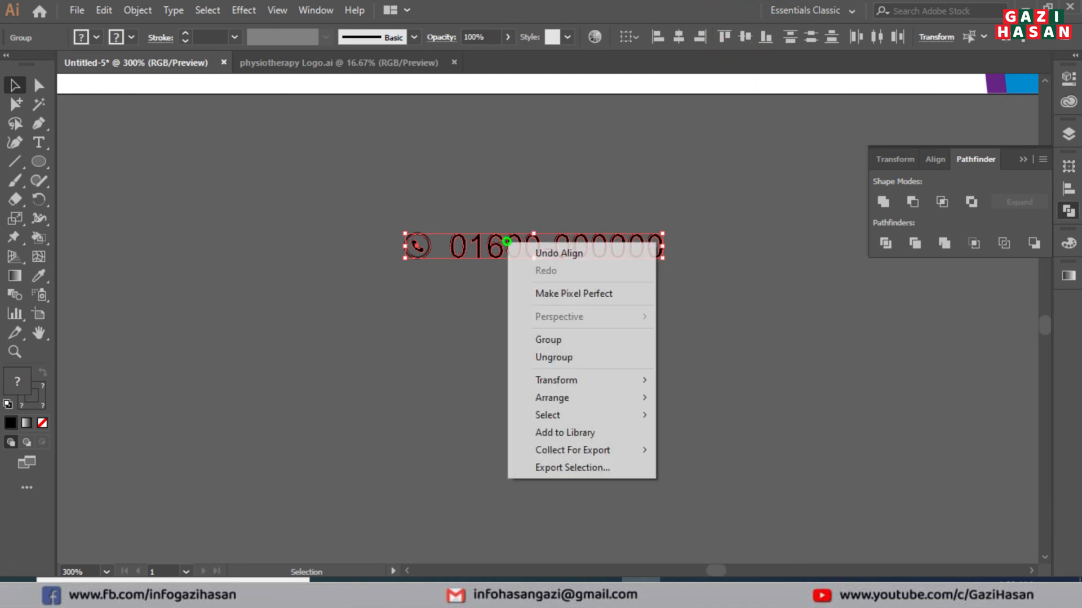
pyautogui.click(548, 340)
pyautogui.click(548, 340)
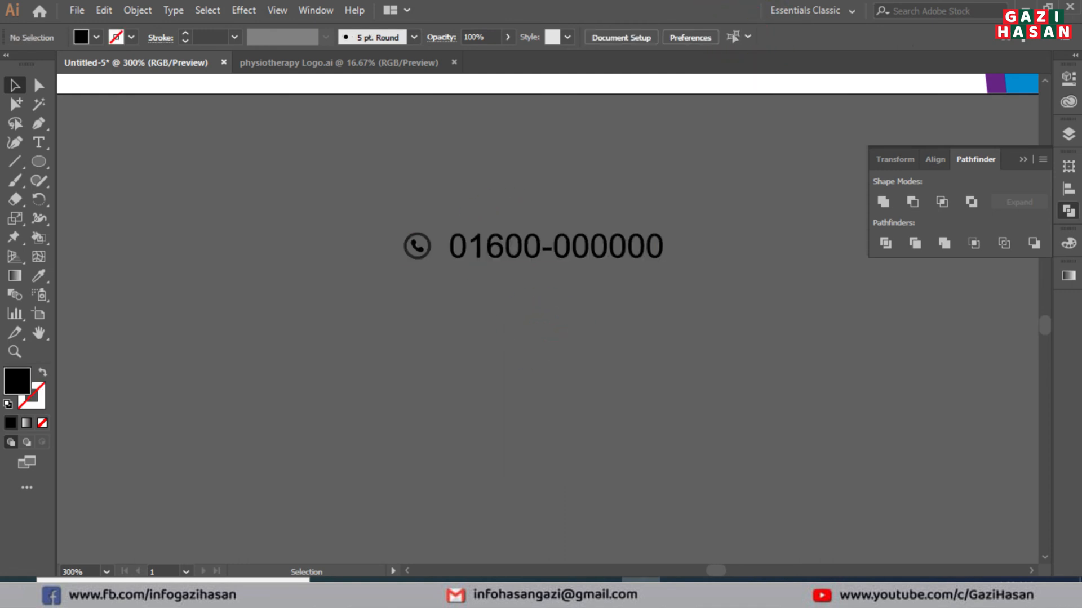
# Move the grouped phone icon and number onto the blue rounded bar and enlarge the group to span most of its width.
pyautogui.hotkey('ctrl', '-')
pyautogui.hotkey('ctrl', '-')
pyautogui.hotkey('ctrl', '-')
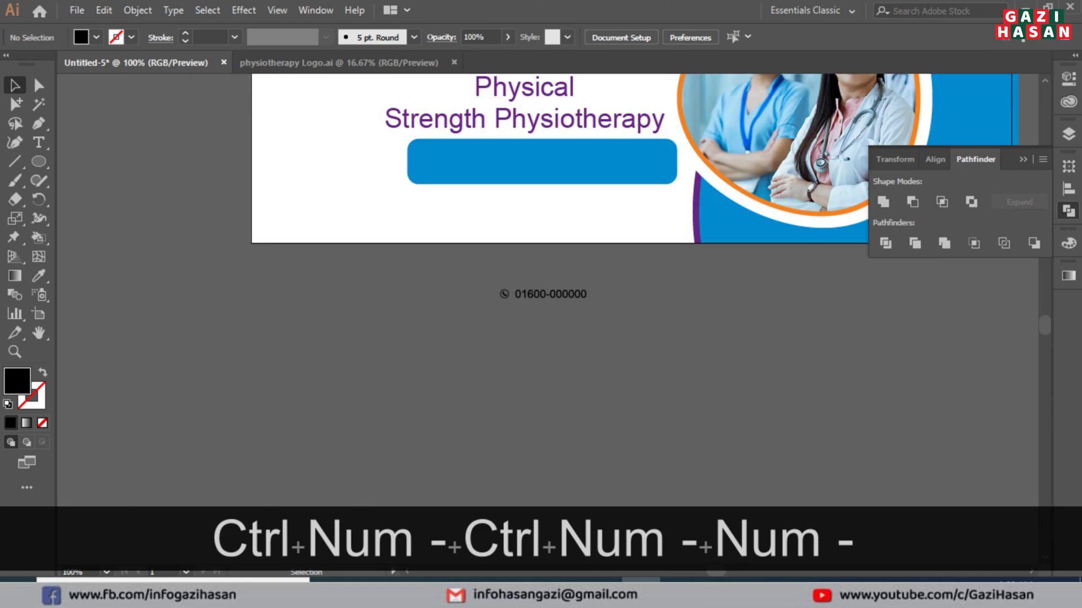
pyautogui.click(570, 293)
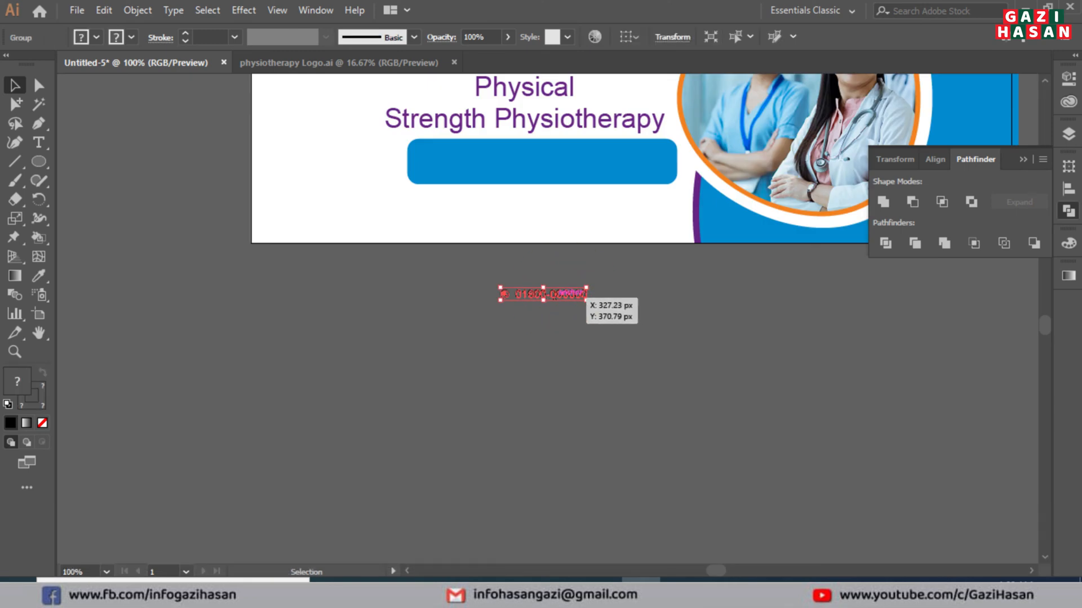
pyautogui.moveTo(571, 293); pyautogui.dragTo(649, 178)
pyautogui.moveTo(431, 158)
pyautogui.mouseDown()
pyautogui.moveTo(406, 147)
pyautogui.moveTo(418, 156)
pyautogui.mouseUp()
pyautogui.moveTo(649, 166)
pyautogui.mouseDown()
pyautogui.moveTo(689, 166)
pyautogui.moveTo(665, 167)
pyautogui.mouseUp()
pyautogui.press('shift+ctrl+KP_Add')
pyautogui.press('shift+ctrl+KP_Add')
pyautogui.press('shift+ctrl+KP_Add')
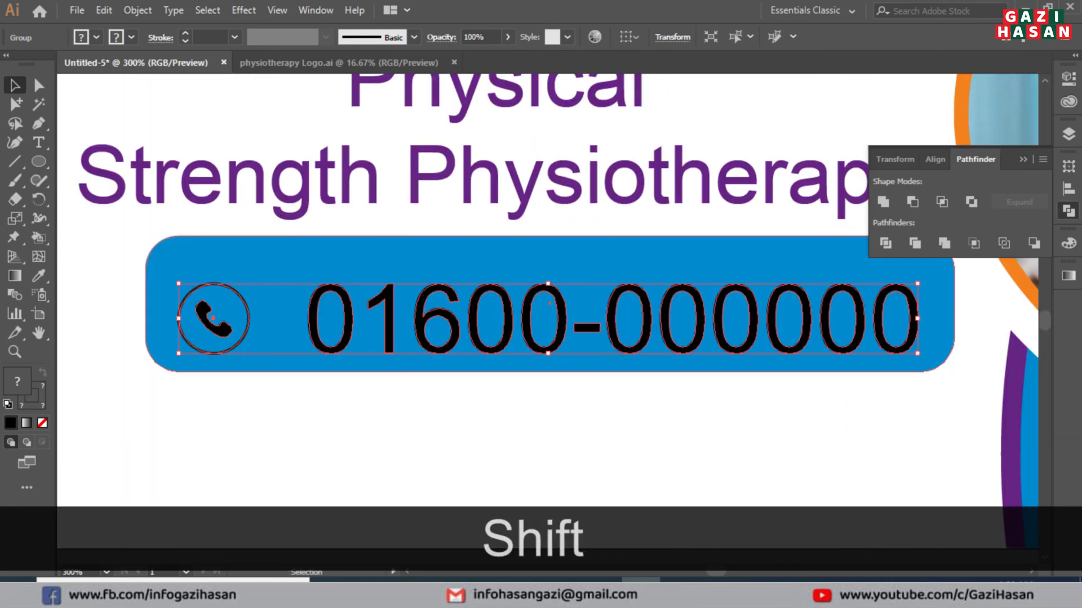
# Reduce the blue bar's height from its upper edge and align it vertically centred with the phone icon and number group.
pyautogui.click(625, 251)
pyautogui.moveTo(549, 235); pyautogui.dragTo(549, 252)
pyautogui.keyDown('shift'); pyautogui.click(524, 318); pyautogui.keyUp('shift')
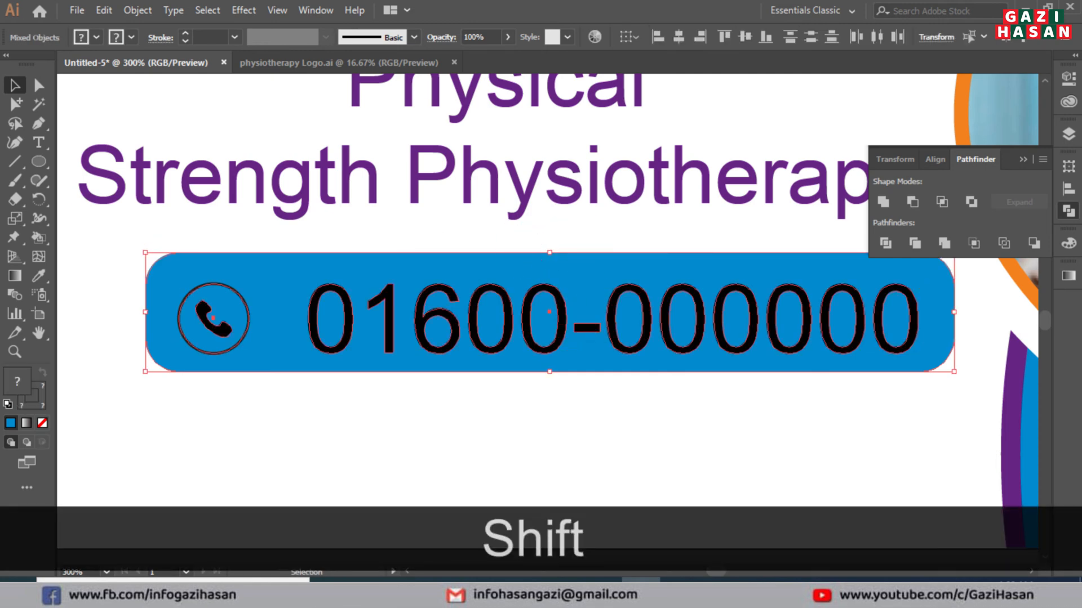
pyautogui.click(745, 37)
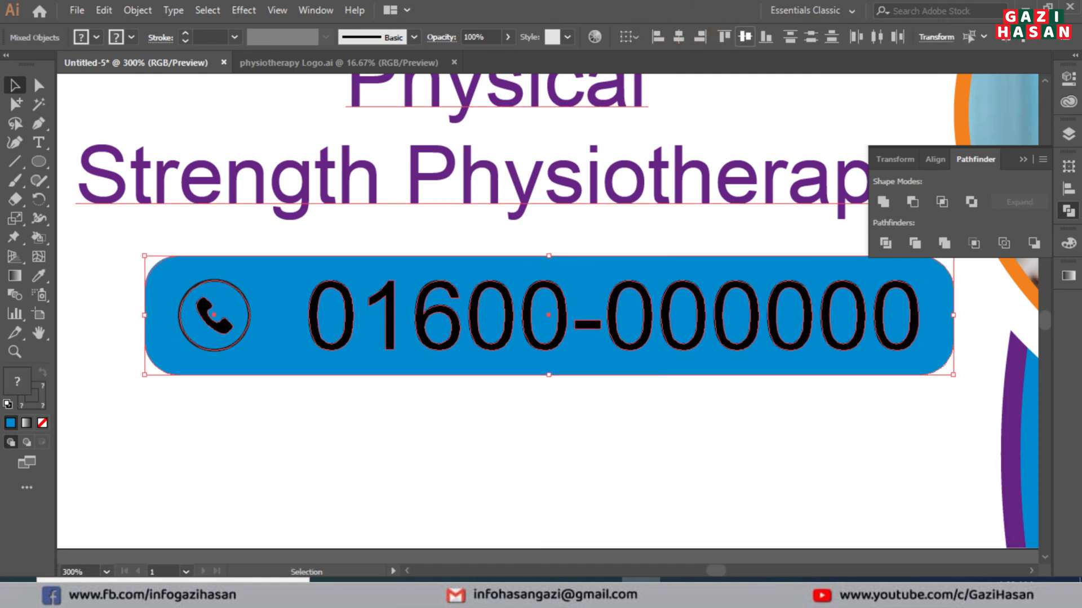
pyautogui.click(518, 445)
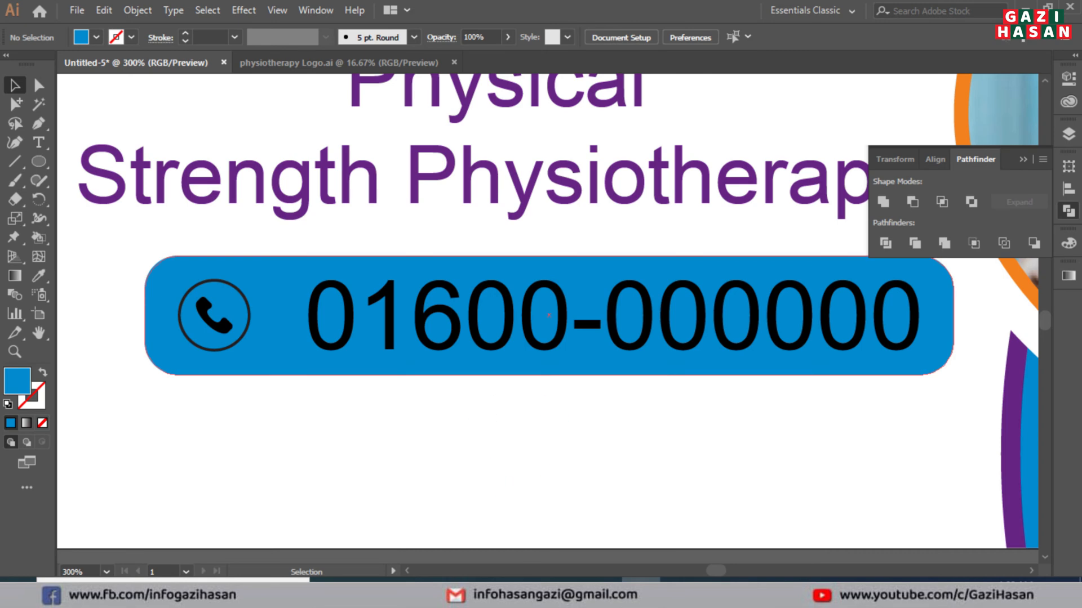
# Isolate the phone group and fill the outlined number with white.
pyautogui.click(344, 322)
pyautogui.doubleClick(214, 314)
pyautogui.click(329, 316)
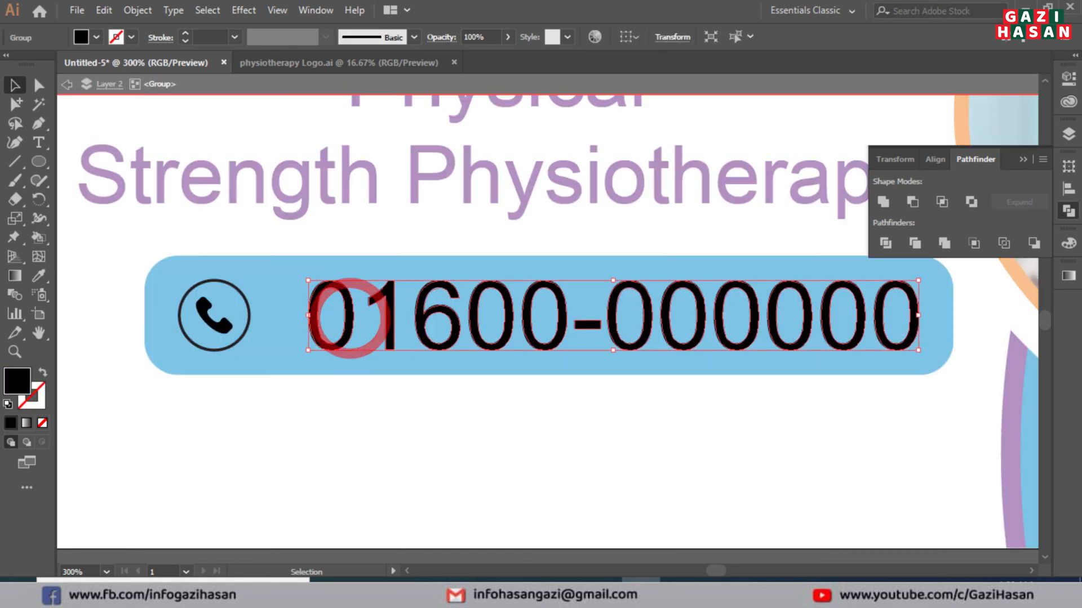
pyautogui.click(96, 37)
pyautogui.click(31, 63)
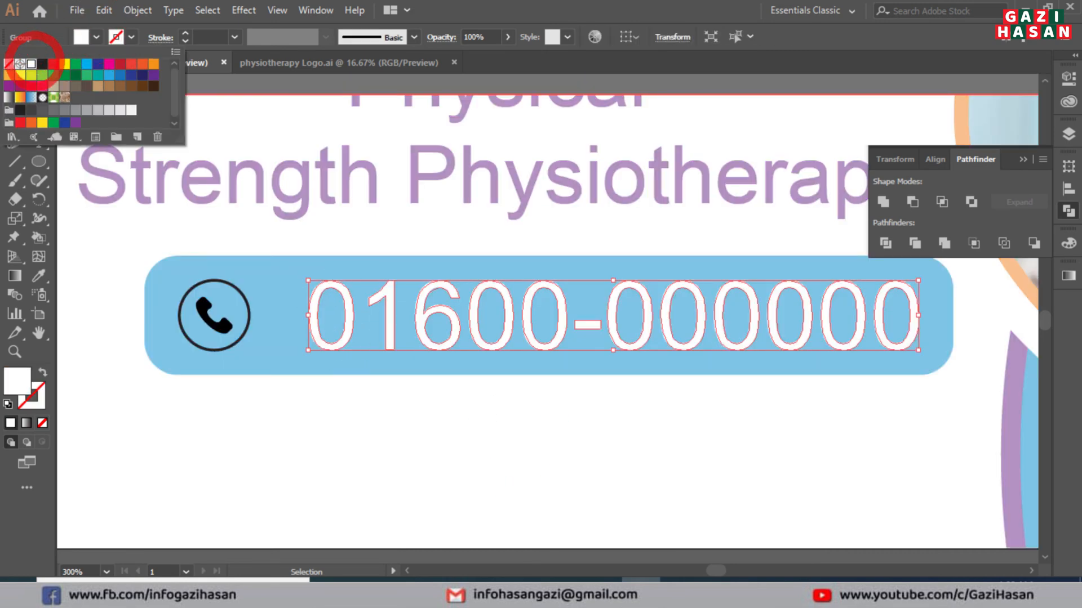
pyautogui.doubleClick(243, 399)
# Isolate the phone icon inside its group and fill the handset shape with white.
pyautogui.doubleClick(213, 315)
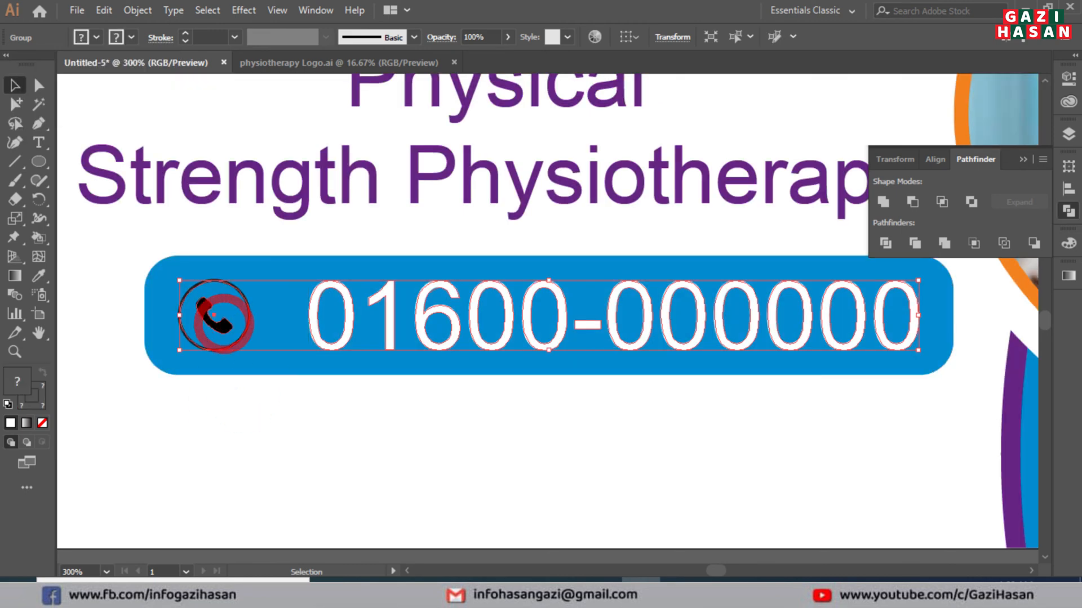
pyautogui.click(223, 324)
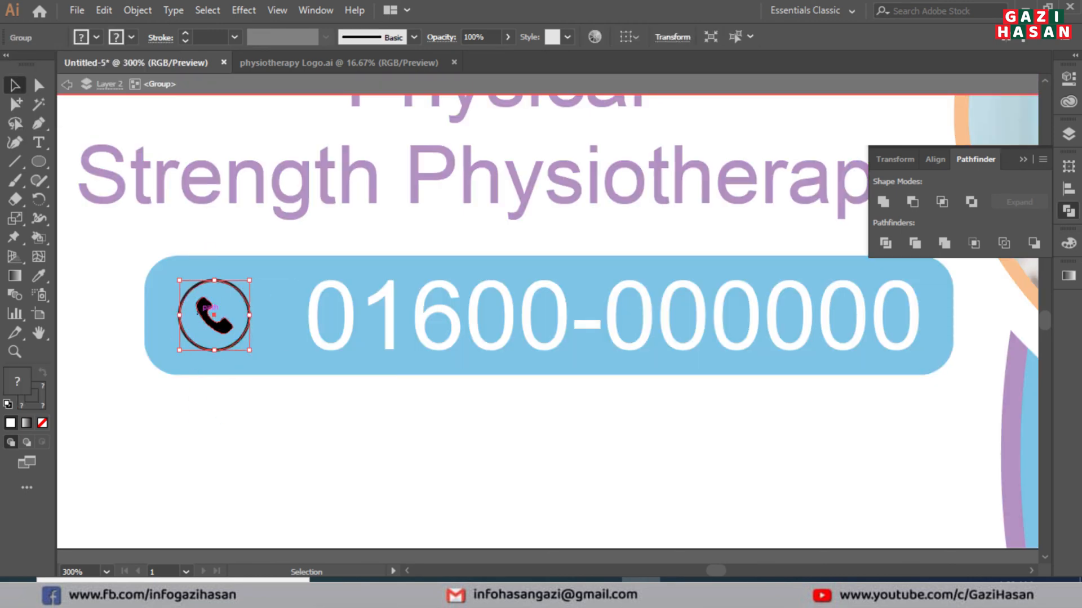
pyautogui.doubleClick(203, 305)
pyautogui.click(201, 304)
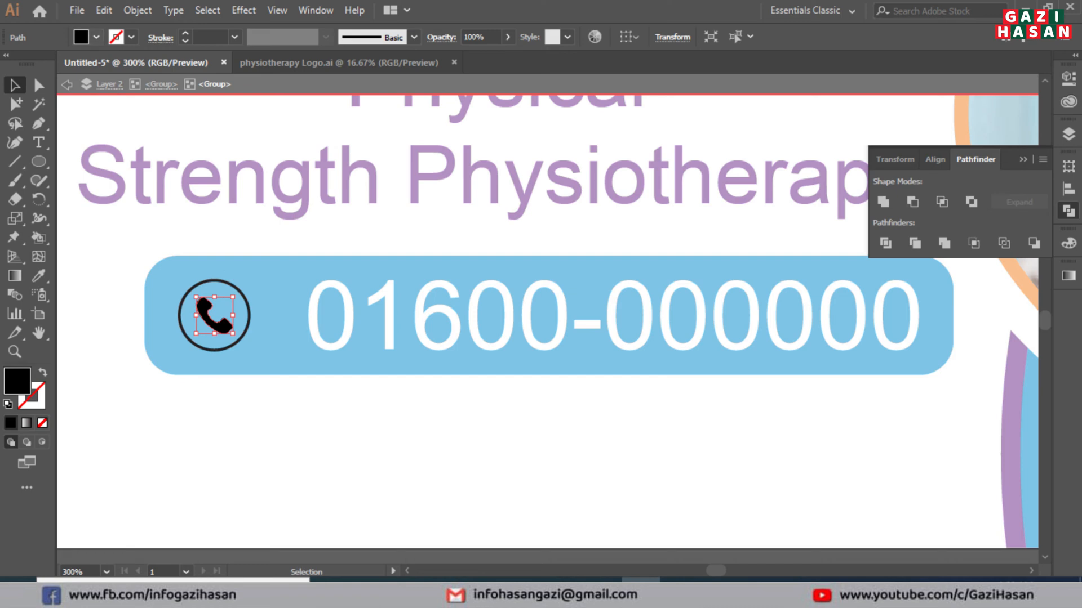
pyautogui.click(96, 37)
pyautogui.click(31, 64)
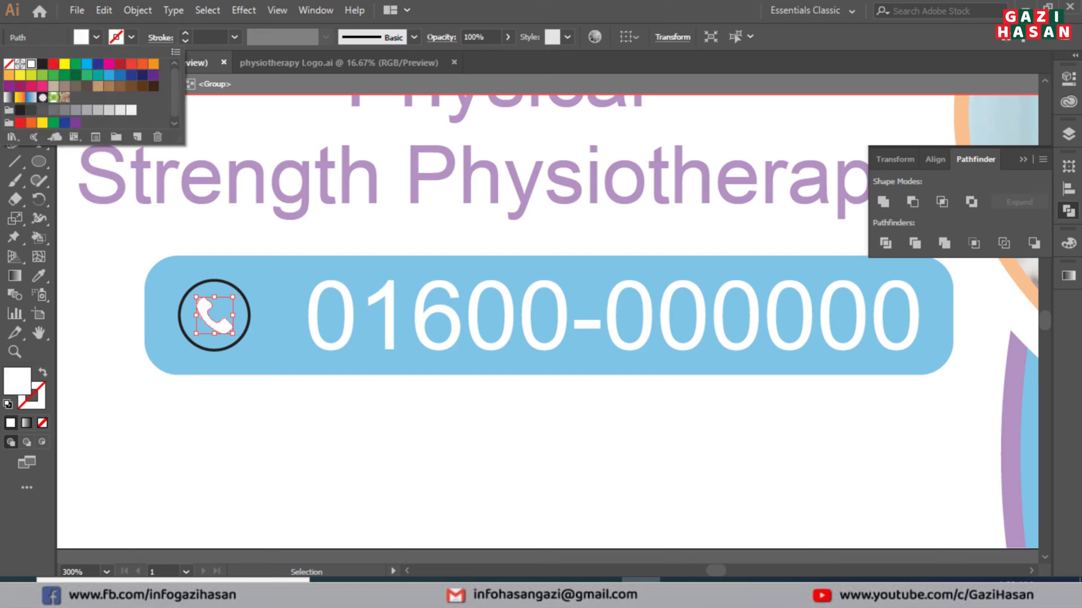
# Set the stroke of the phone icon's ring to white and leave the group's isolation.
pyautogui.click(213, 280)
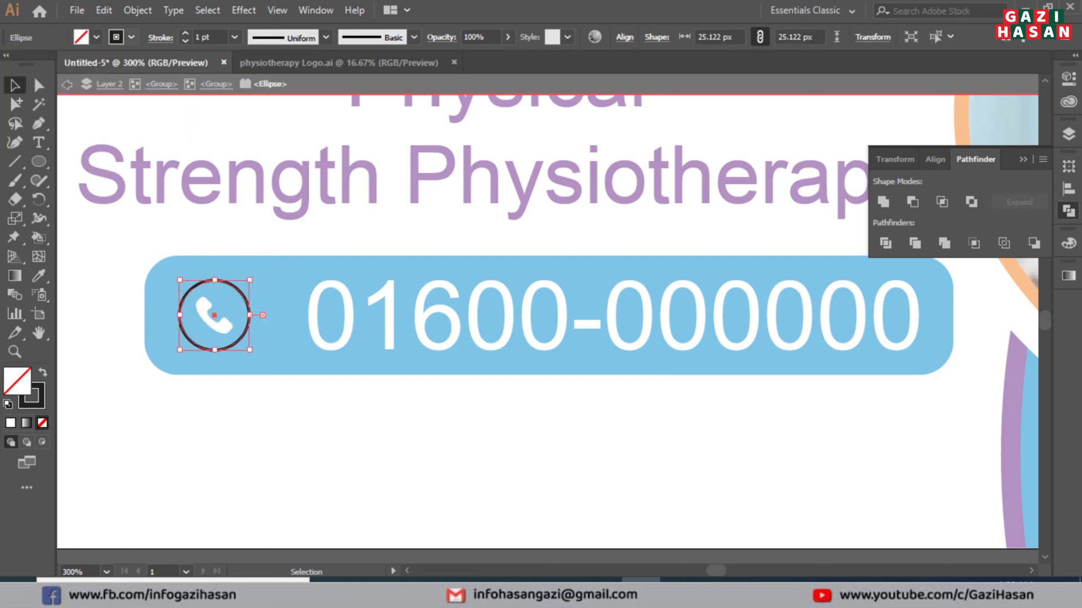
pyautogui.click(131, 37)
pyautogui.click(31, 64)
pyautogui.click(337, 433)
pyautogui.doubleClick(337, 434)
pyautogui.press('ctrl+KP_Subtract')
pyautogui.press('ctrl+KP_0')
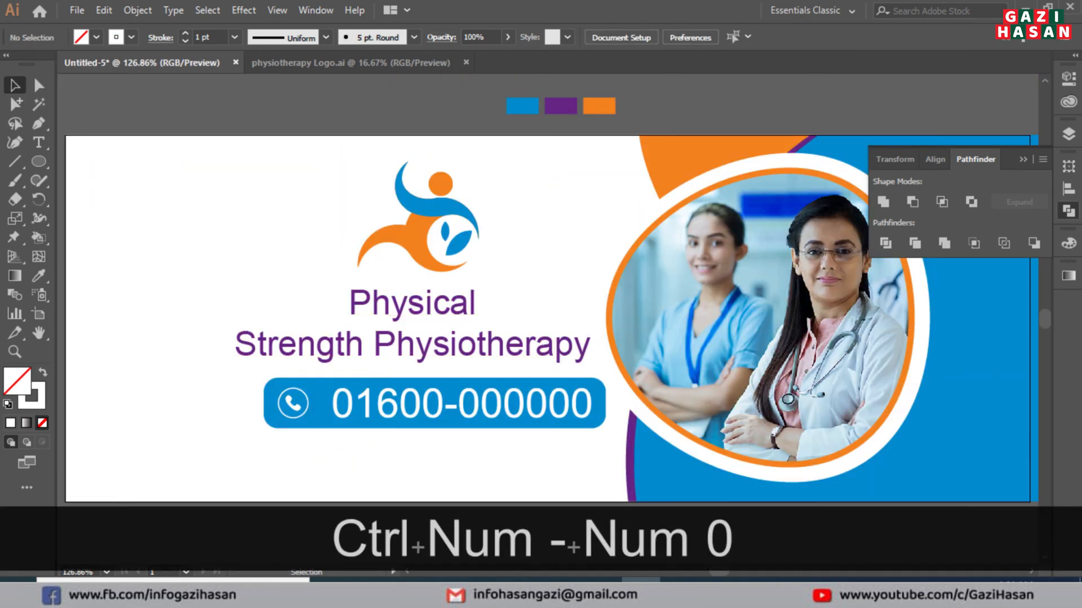
# Align the logo, clinic name and phone bar on a common horizontal centre and scale them down slightly together around that centre.
pyautogui.click(1022, 160)
pyautogui.press('space')
pyautogui.moveTo(693, 344); pyautogui.dragTo(723, 242)
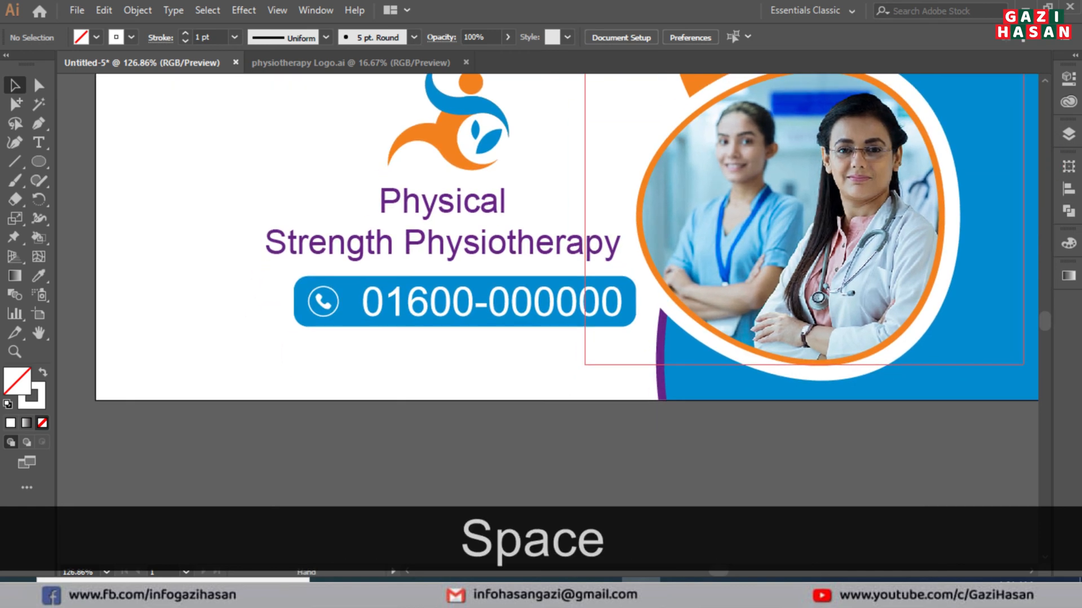
pyautogui.press('ctrl+KP_Subtract')
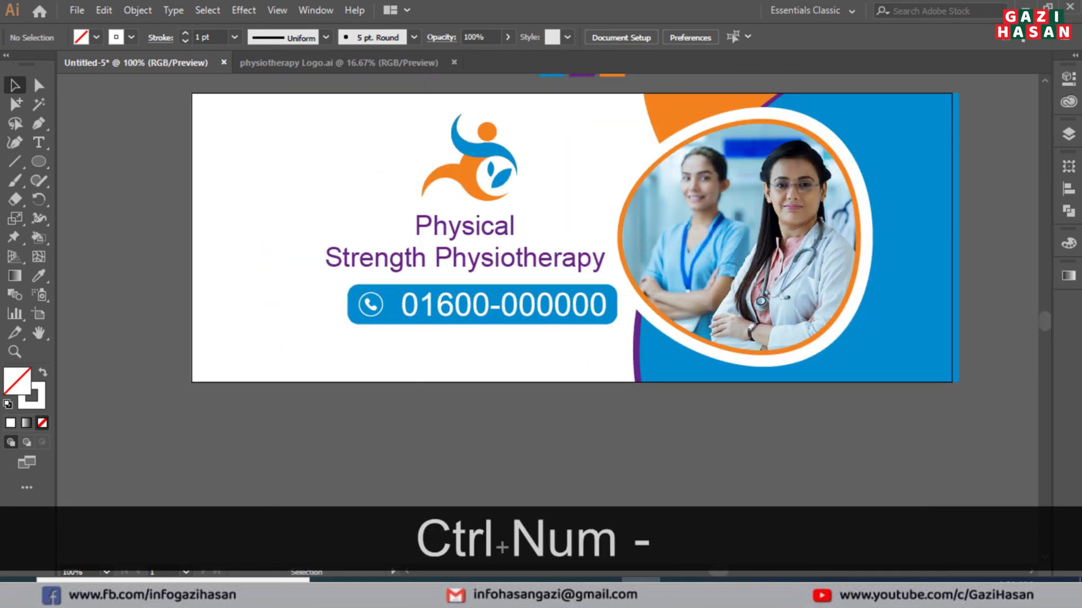
pyautogui.press('space')
pyautogui.moveTo(566, 414); pyautogui.dragTo(527, 421)
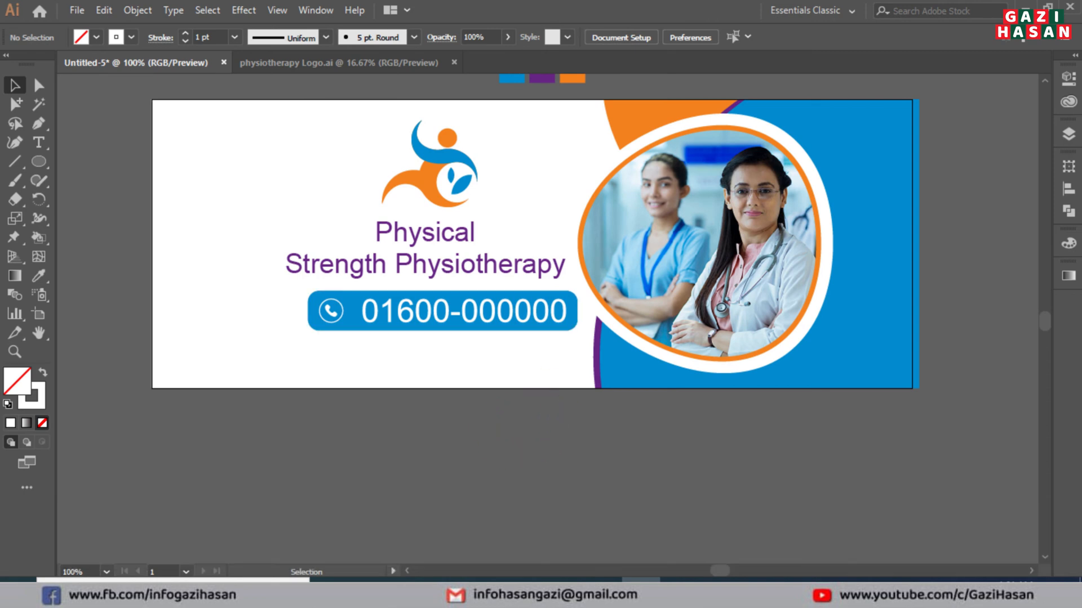
pyautogui.moveTo(424, 164); pyautogui.dragTo(463, 342)
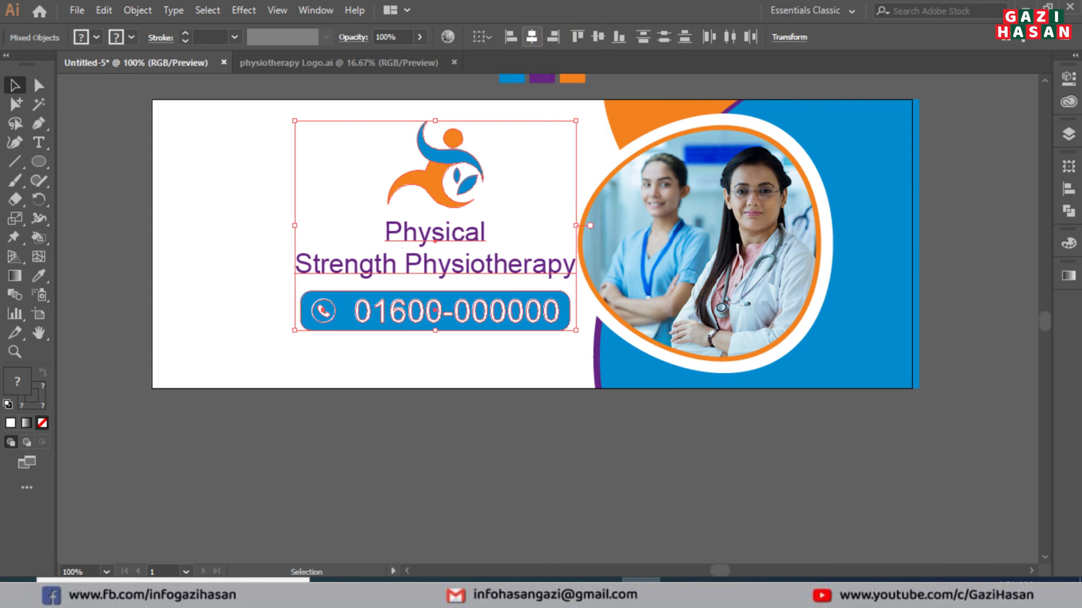
pyautogui.moveTo(577, 225); pyautogui.dragTo(559, 227)
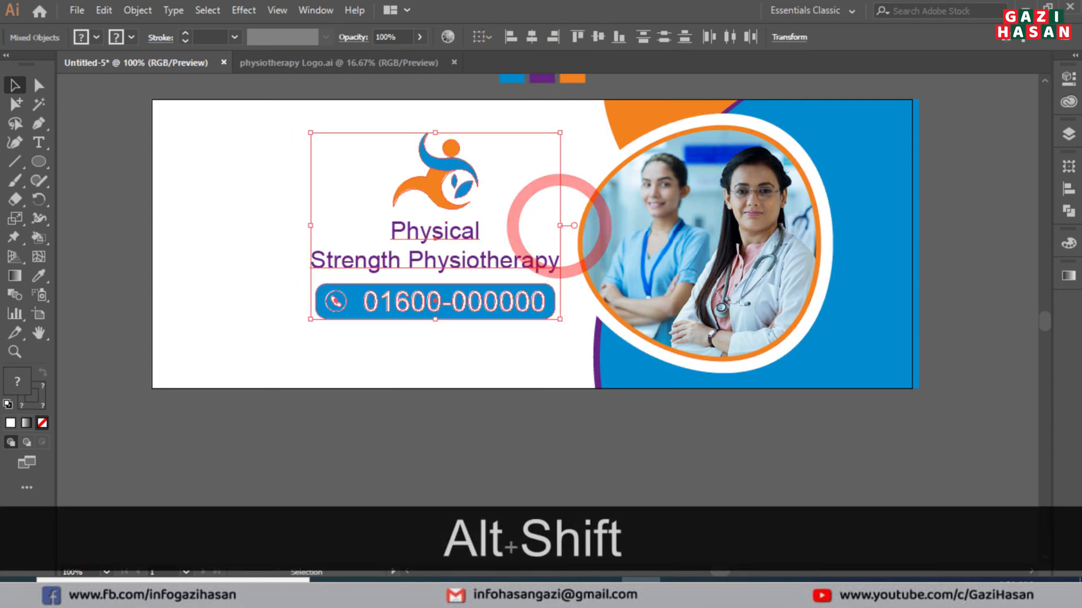
pyautogui.click(543, 448)
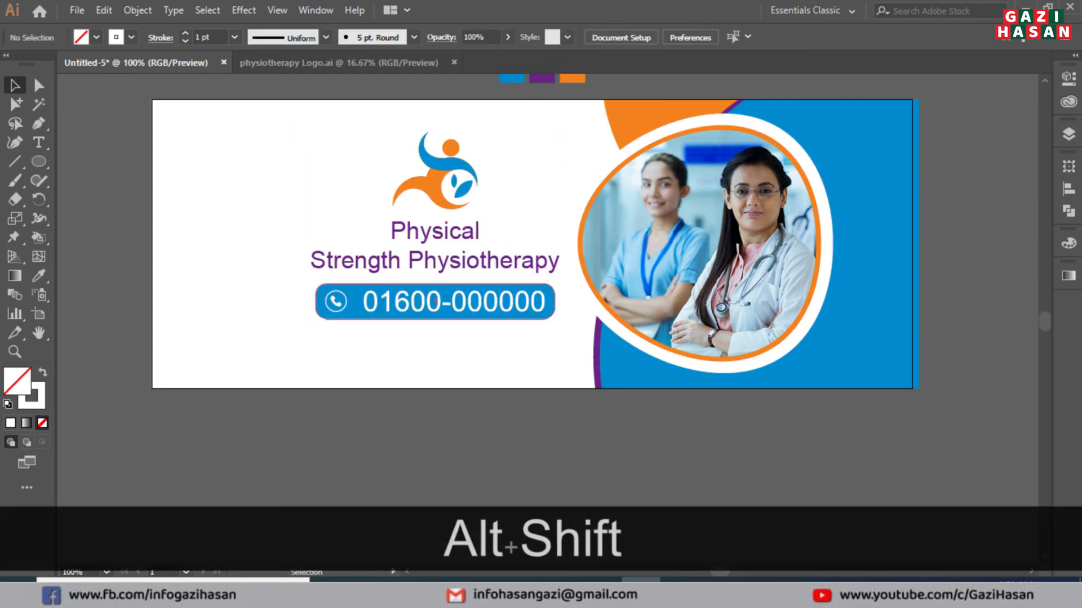
# Draw a smaller rounded rectangle below the phone bar and give it the bar's blue fill with no stroke.
pyautogui.moveTo(39, 162); pyautogui.dragTo(90, 181)
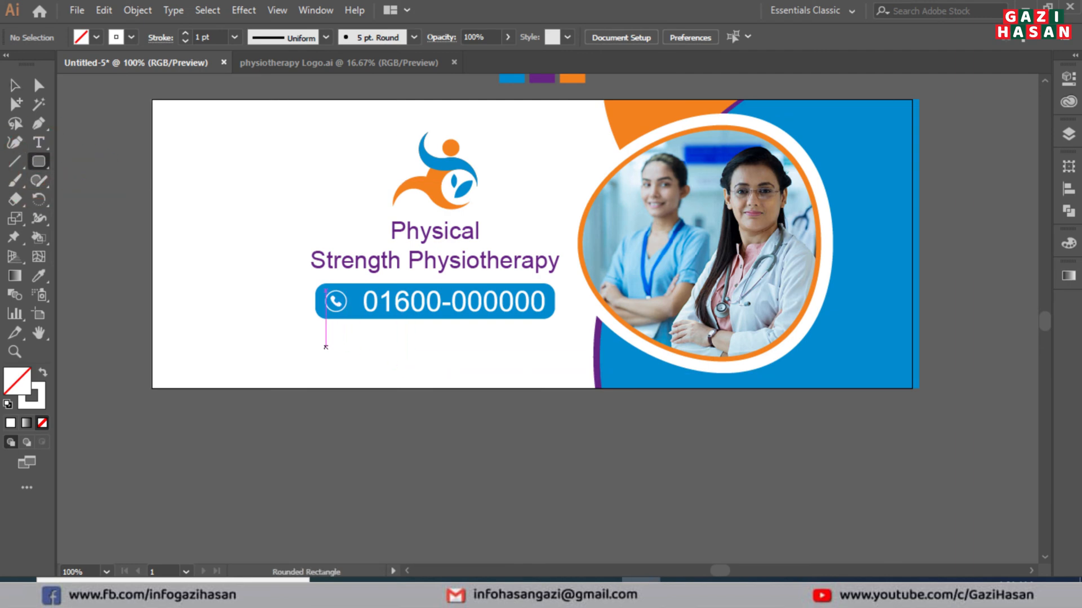
pyautogui.moveTo(366, 338); pyautogui.dragTo(530, 361)
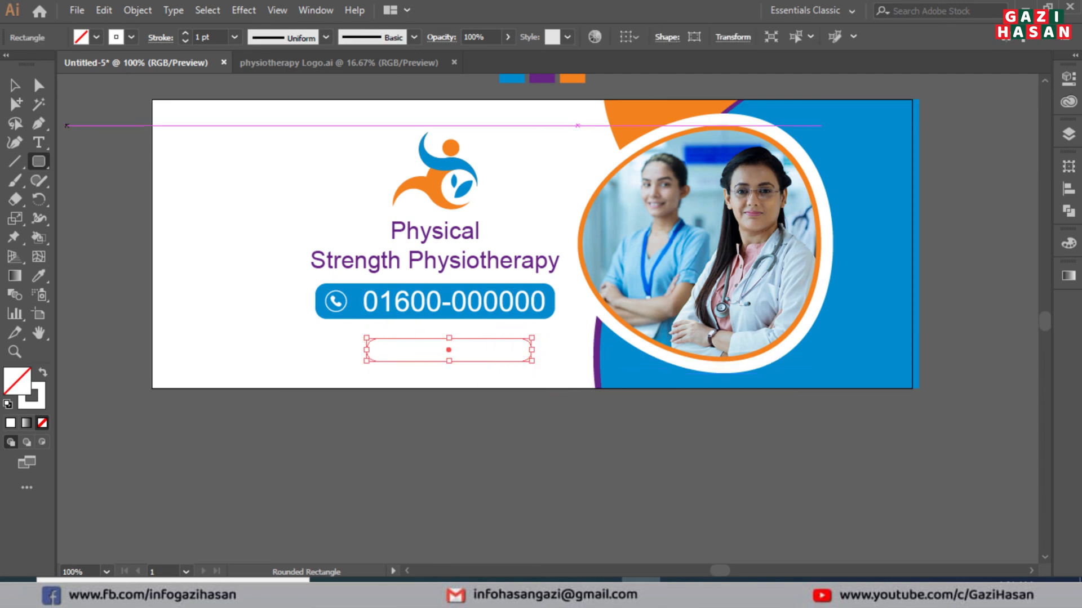
pyautogui.click(97, 37)
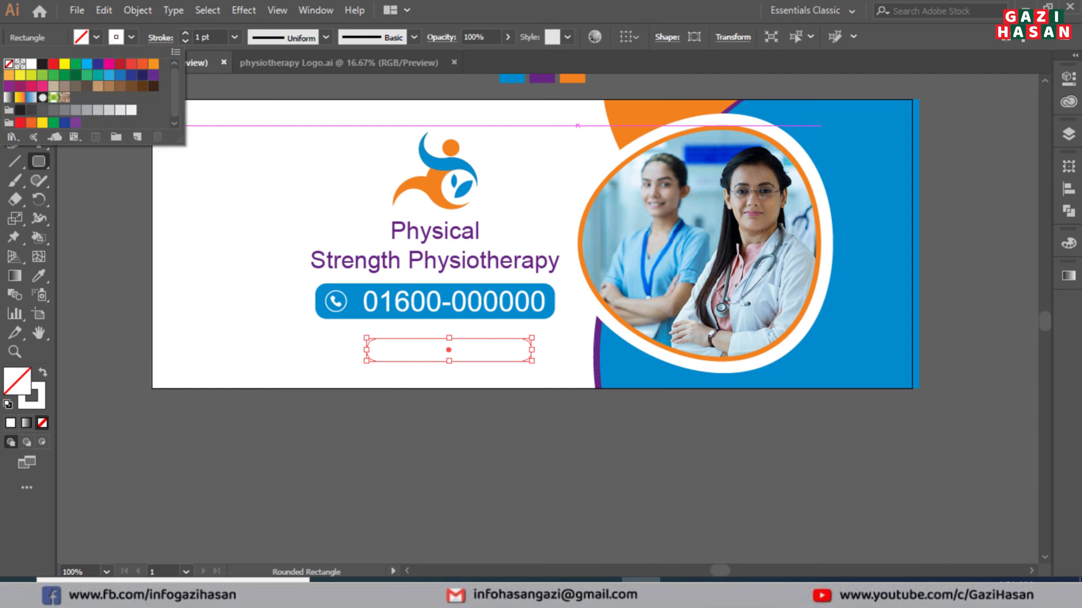
pyautogui.click(9, 64)
pyautogui.click(59, 37)
pyautogui.click(39, 276)
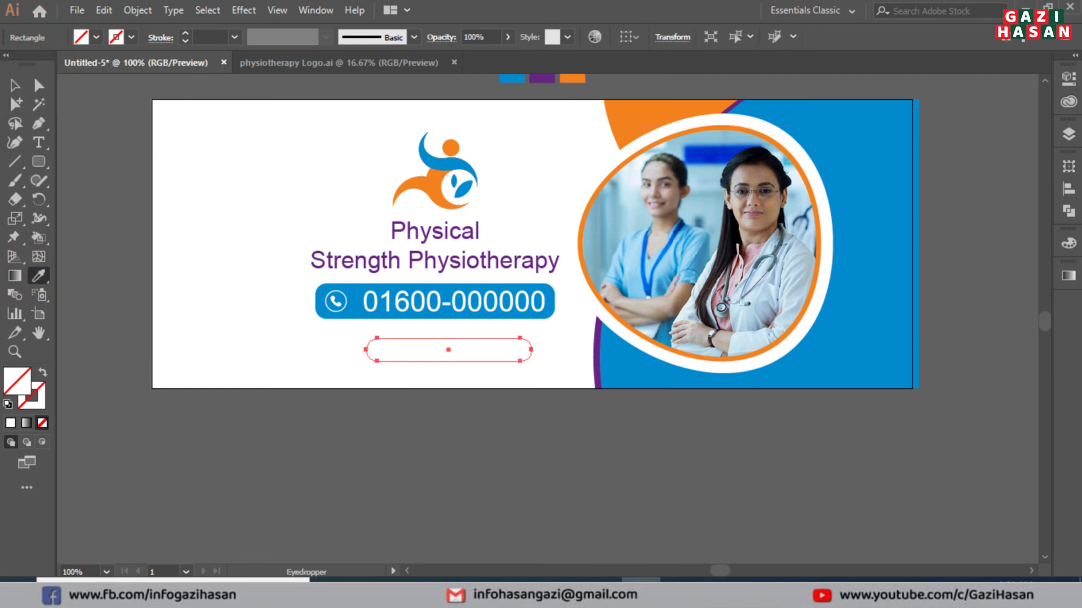
pyautogui.click(318, 292)
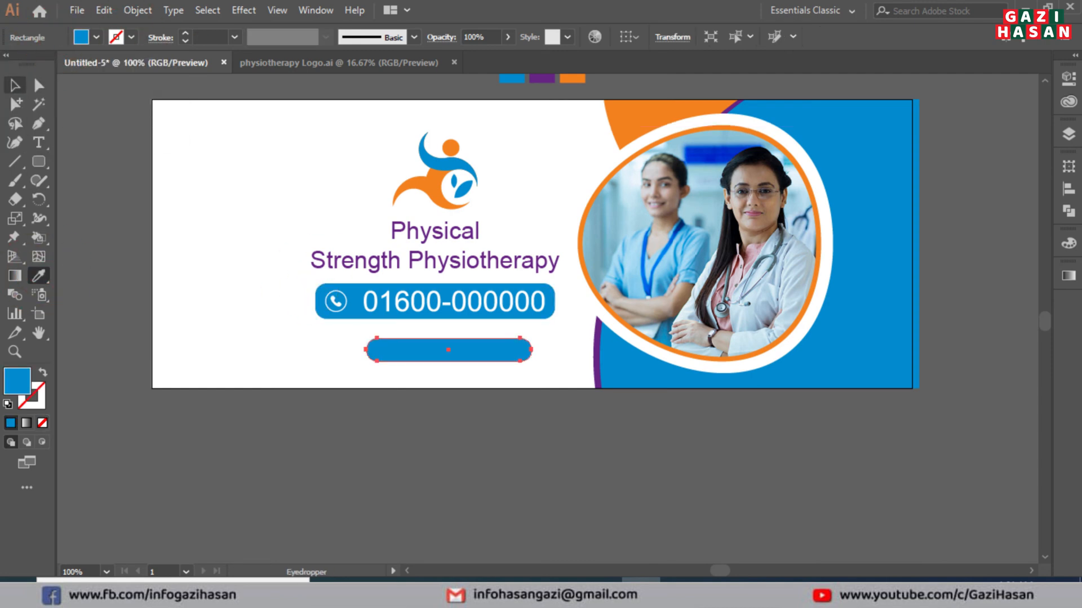
# Duplicate the small blue bar slightly below itself and reduce the corner radius of the upper one.
pyautogui.click(15, 86)
pyautogui.press('ctrl+KP_Add')
pyautogui.press('ctrl+KP_Add')
pyautogui.press('ctrl+KP_Add')
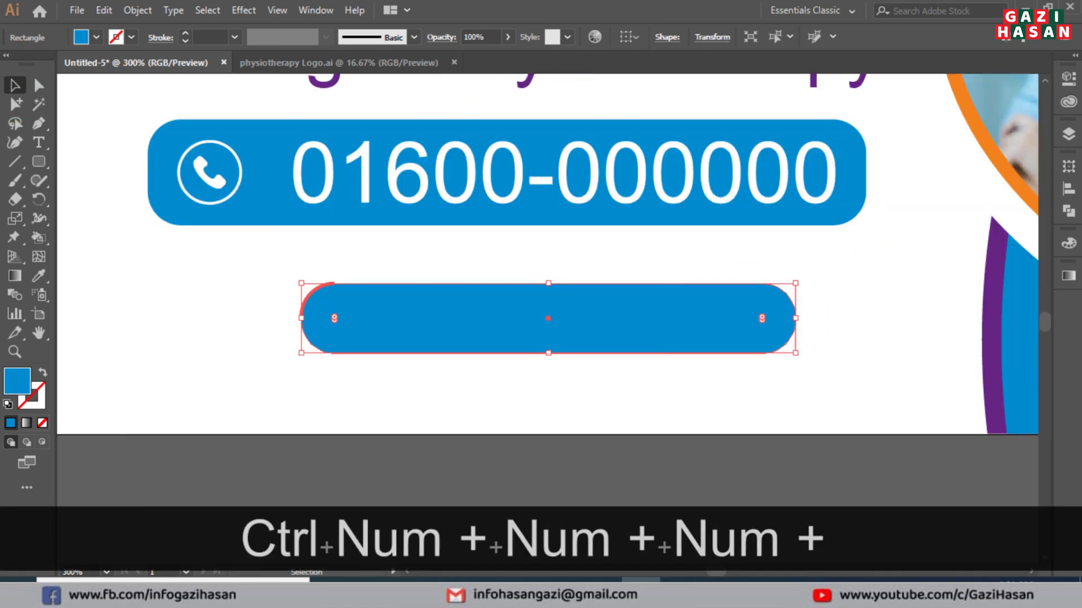
pyautogui.moveTo(550, 341); pyautogui.dragTo(552, 378)
pyautogui.click(417, 307)
pyautogui.moveTo(334, 318); pyautogui.dragTo(312, 294)
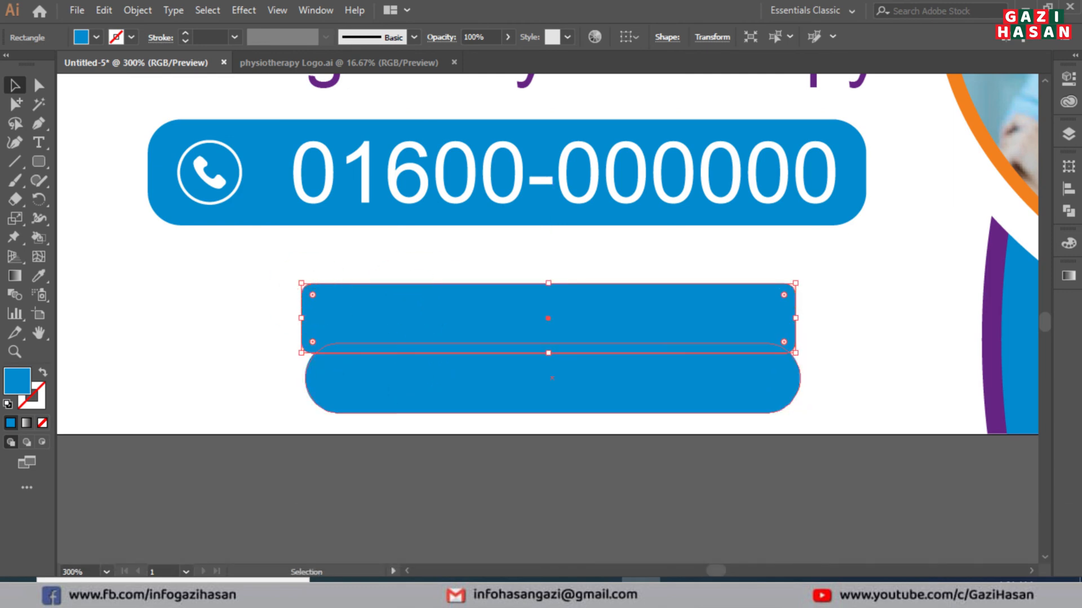
# Remove the fill of the lower small bar and give it a 1 pt outline in blue #008ACD.
pyautogui.click(412, 383)
pyautogui.doubleClick(14, 379)
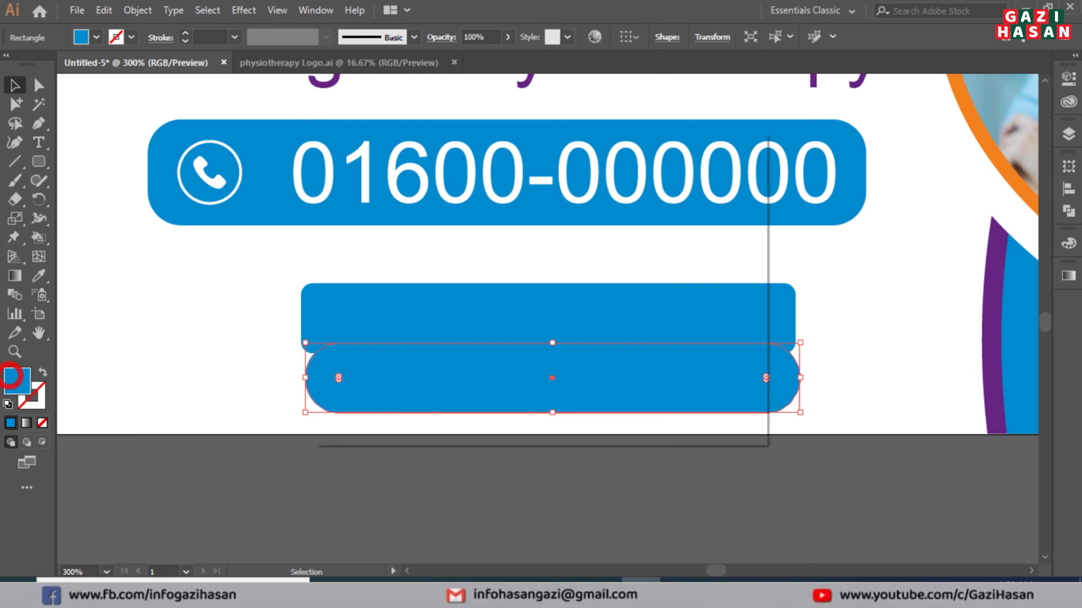
pyautogui.rightClick(606, 387)
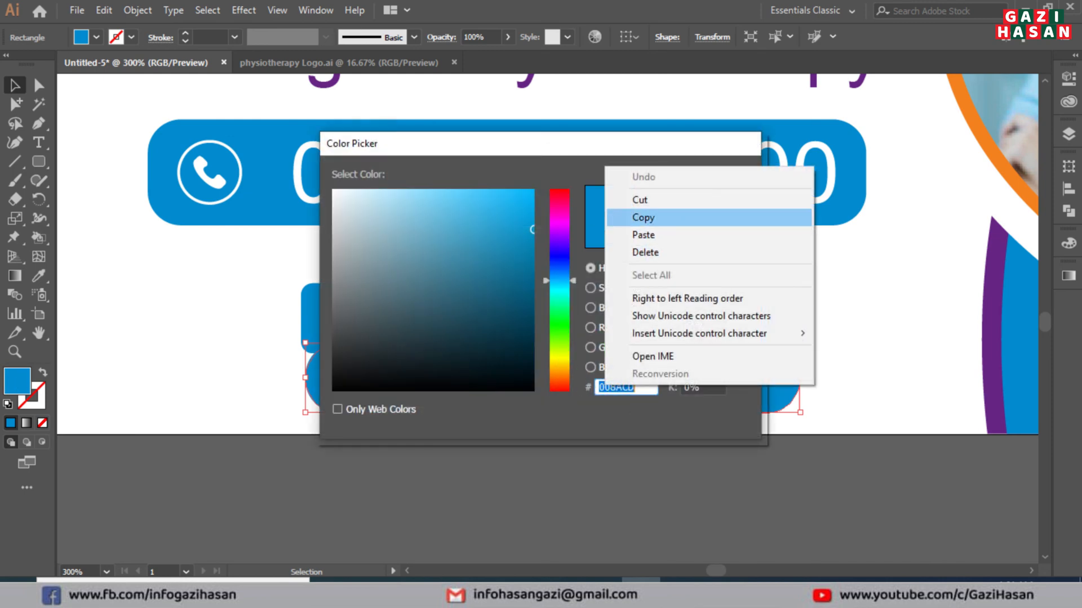
pyautogui.click(637, 218)
pyautogui.click(700, 201)
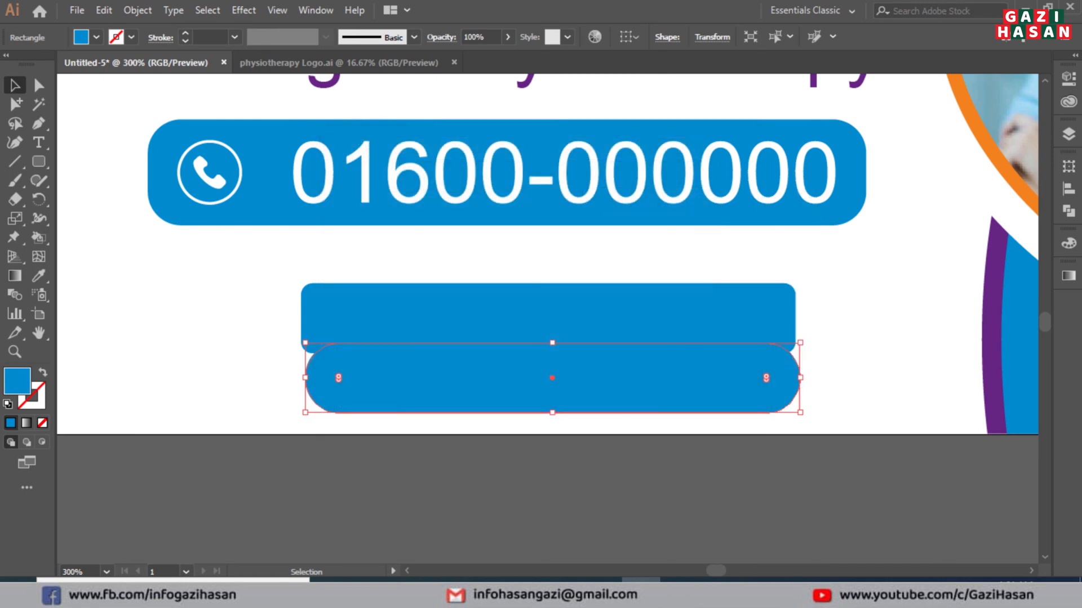
pyautogui.press('/')
pyautogui.click(39, 402)
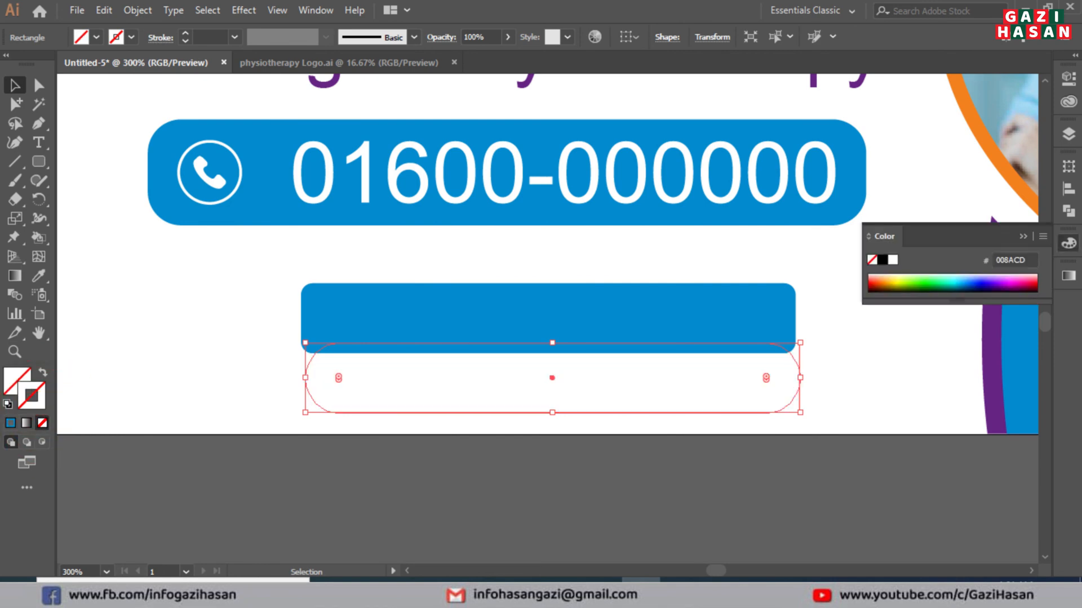
pyautogui.click(10, 422)
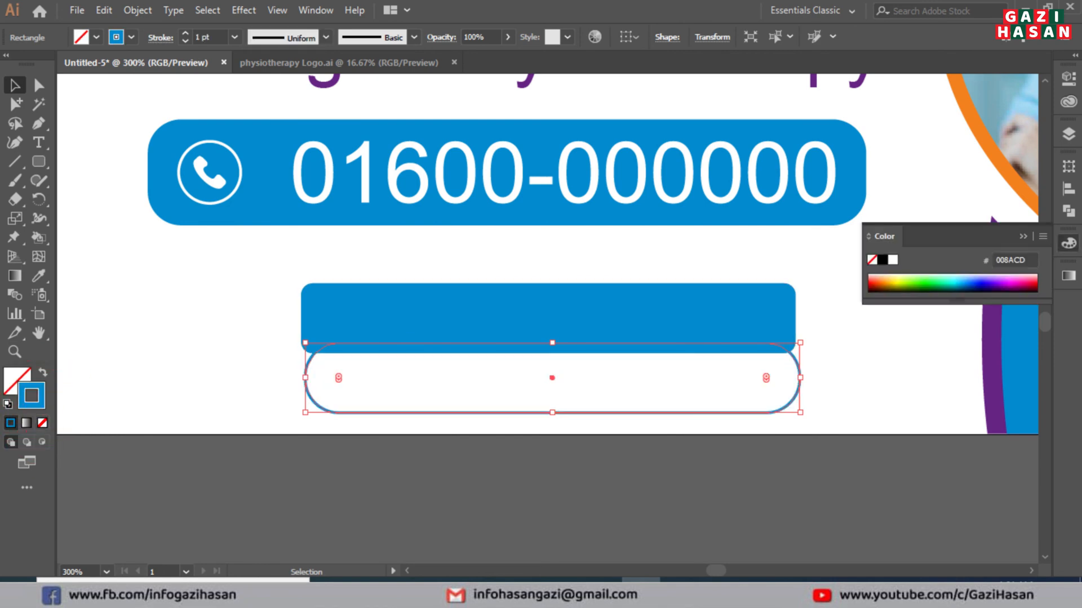
# Widen the outlined bar beyond the blue bar's width and align both bars on a common horizontal centre.
pyautogui.moveTo(800, 378); pyautogui.dragTo(892, 377)
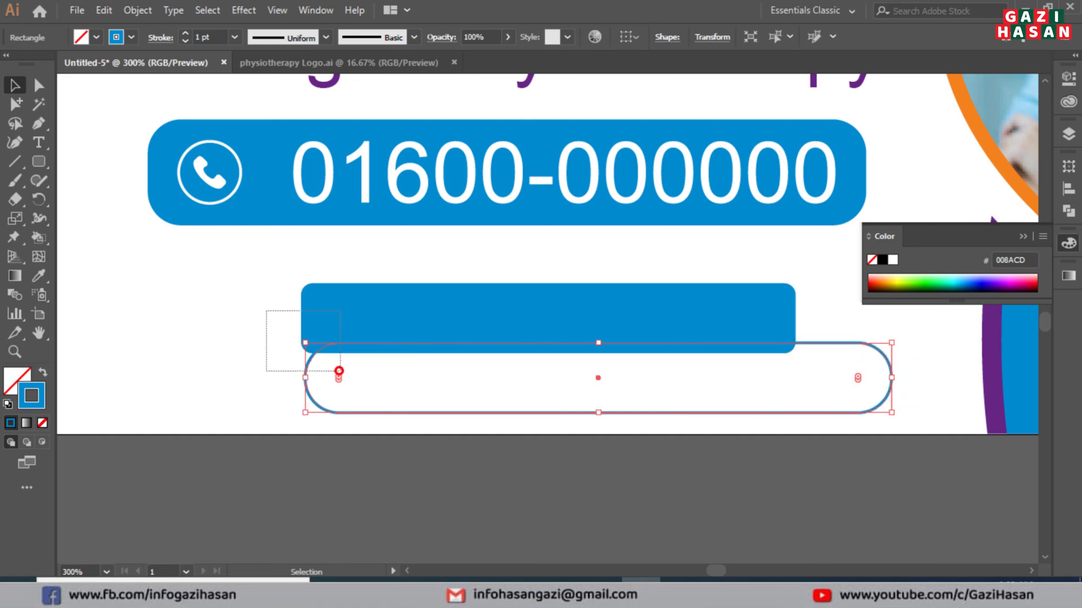
pyautogui.moveTo(340, 371); pyautogui.dragTo(339, 371)
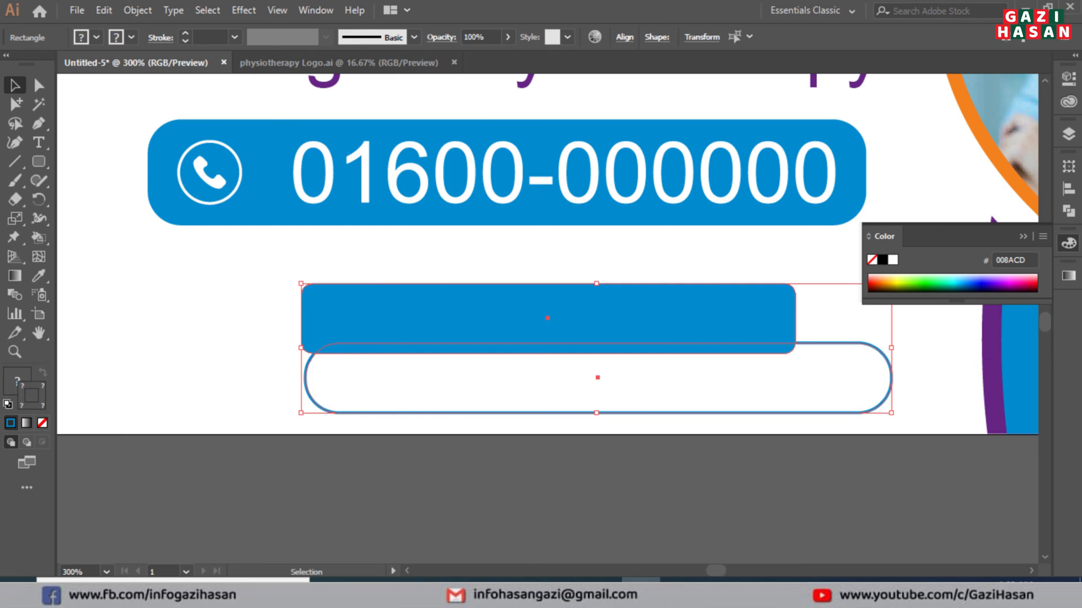
pyautogui.click(624, 37)
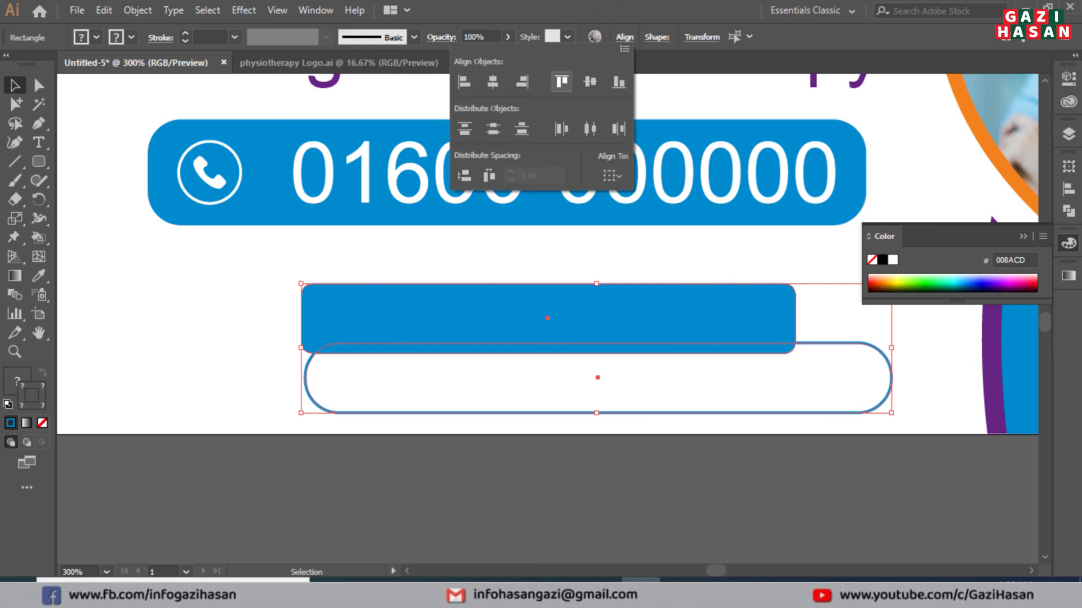
pyautogui.click(492, 82)
pyautogui.click(638, 464)
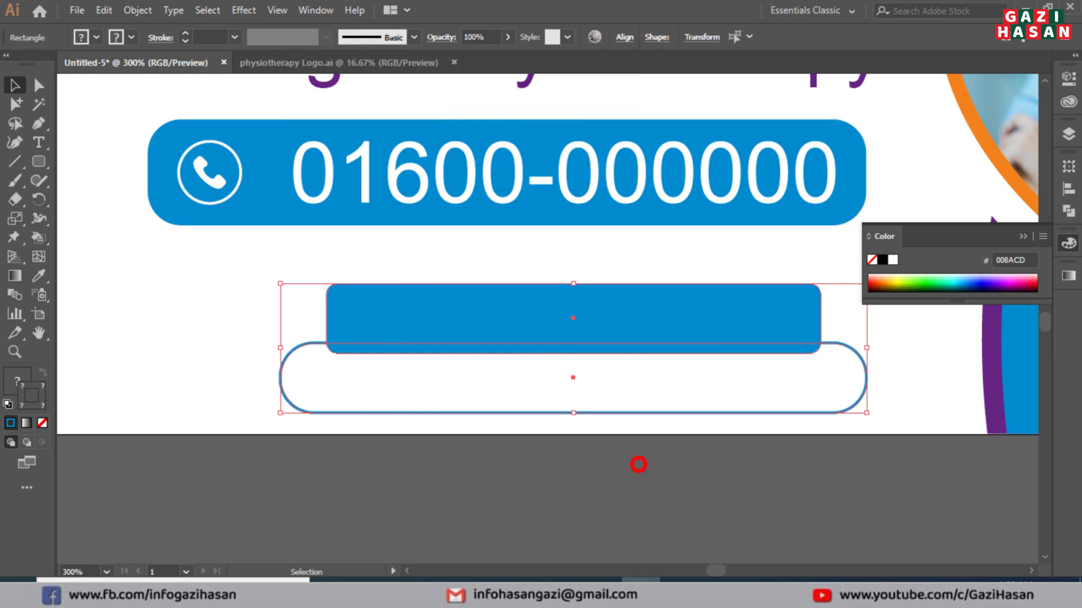
pyautogui.click(631, 466)
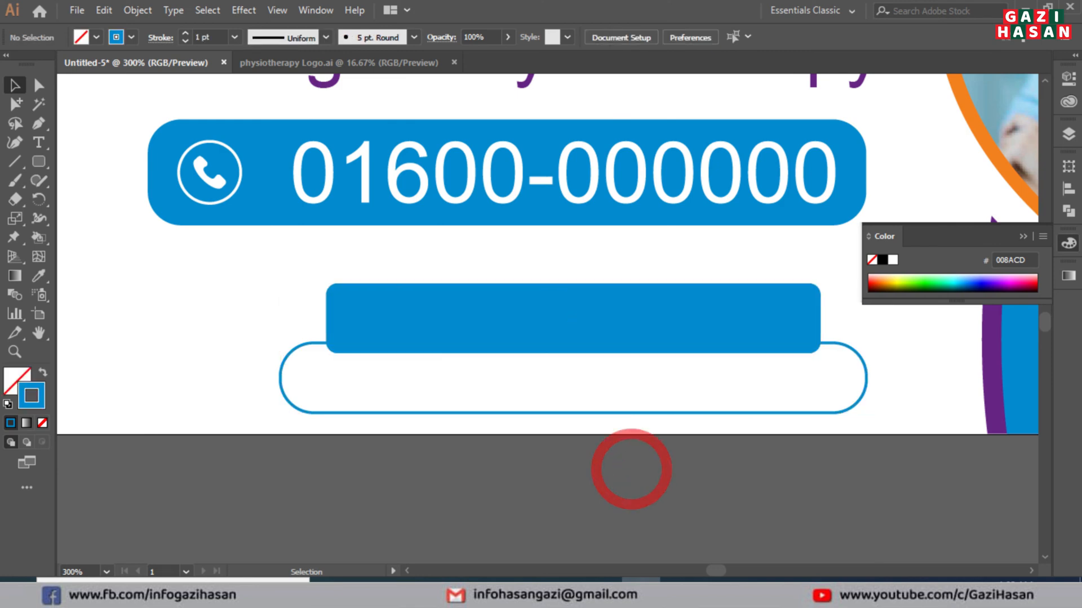
# Nudge the outlined bar up behind the blue bar's lower part and make it slightly taller.
pyautogui.click(615, 413)
pyautogui.press('Up')
pyautogui.press('Up')
pyautogui.press('Up')
pyautogui.press('Up')
pyautogui.press('Up')
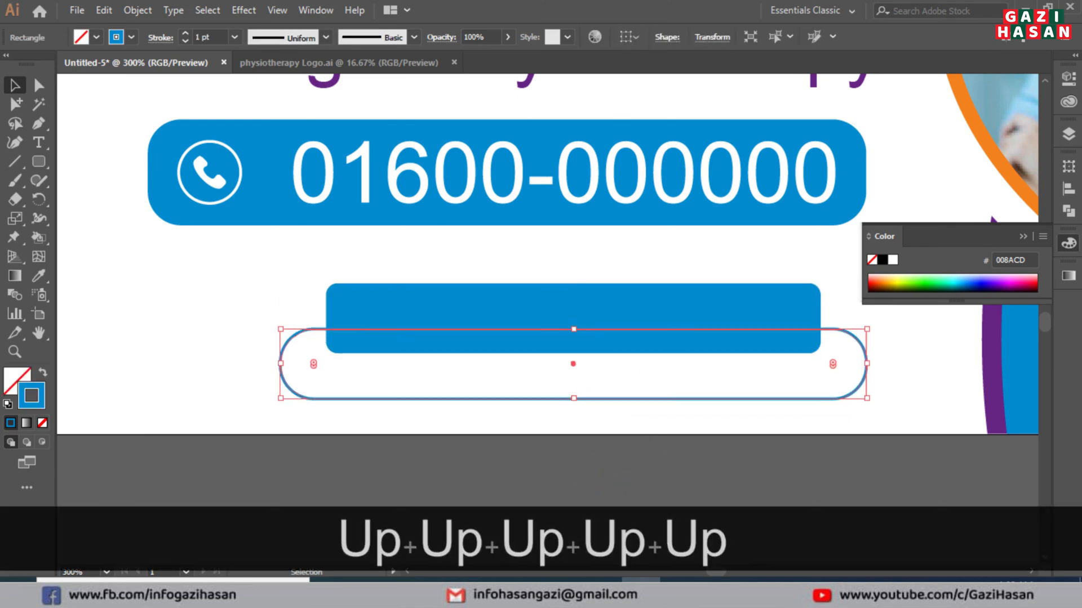
pyautogui.moveTo(574, 398); pyautogui.dragTo(573, 409)
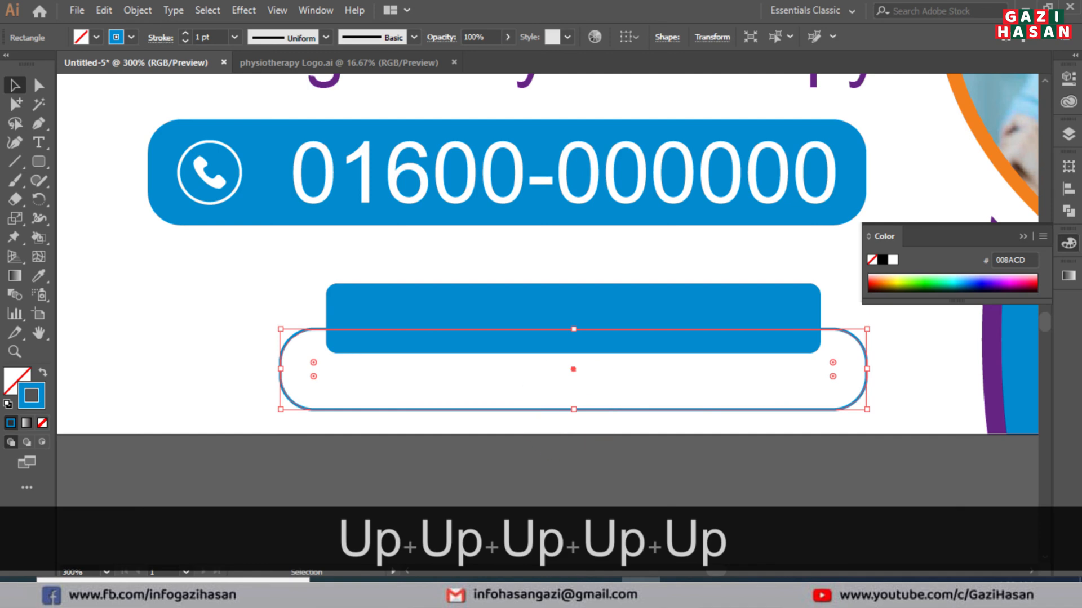
pyautogui.press('Up')
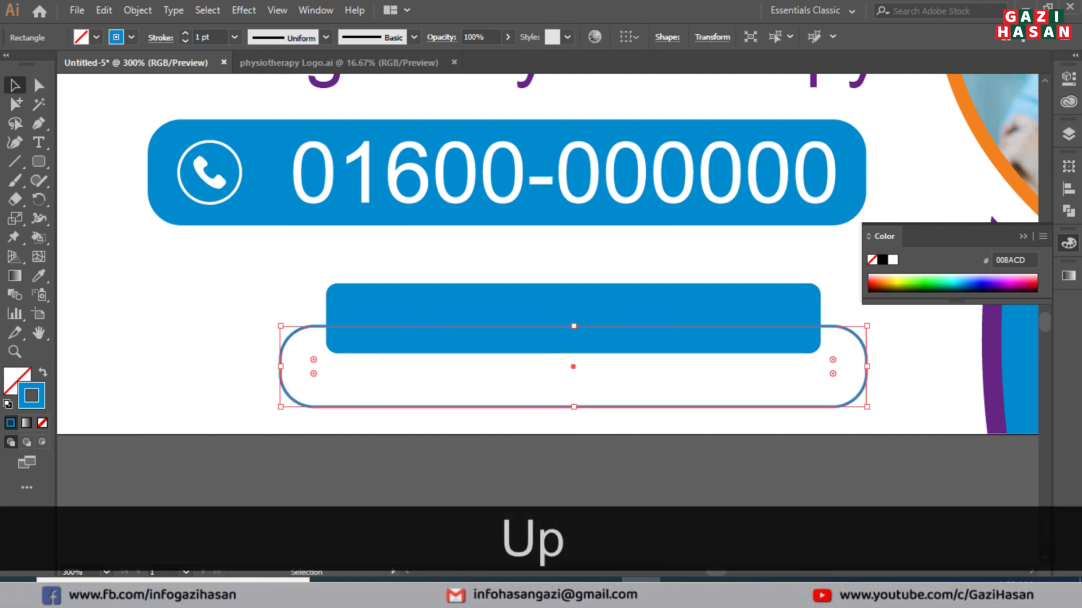
pyautogui.click(625, 498)
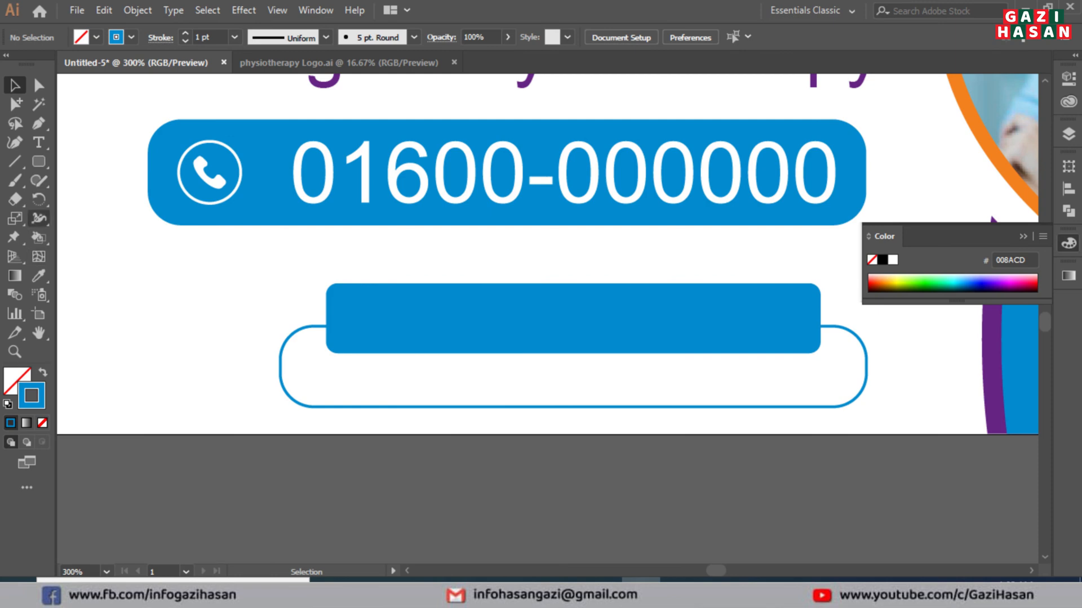
# Add the text "Like US" in 12 pt Arial Regular on the small blue bar.
pyautogui.press('t')
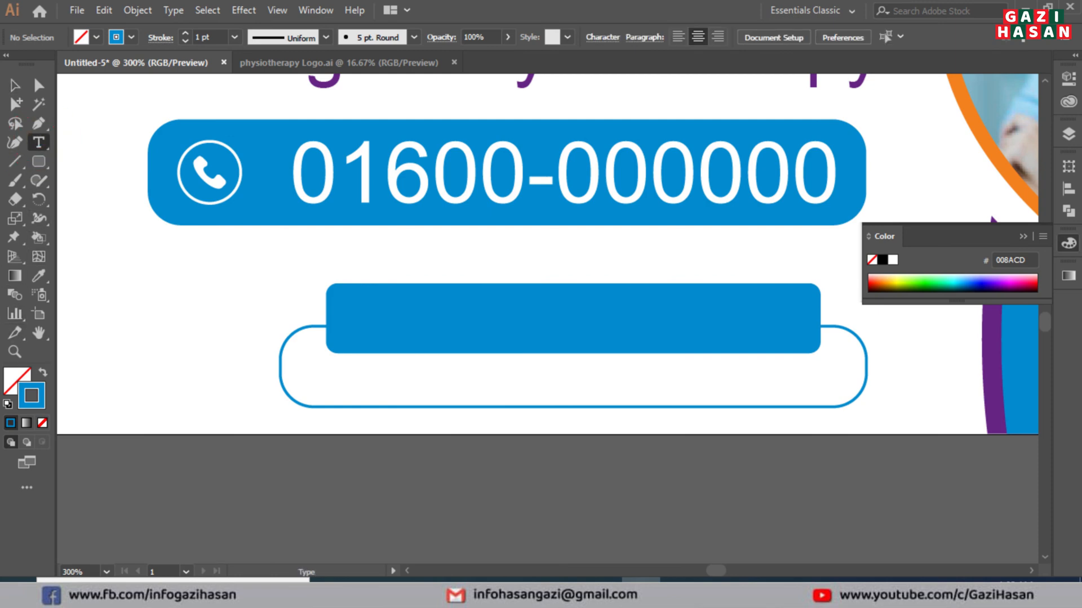
pyautogui.click(42, 423)
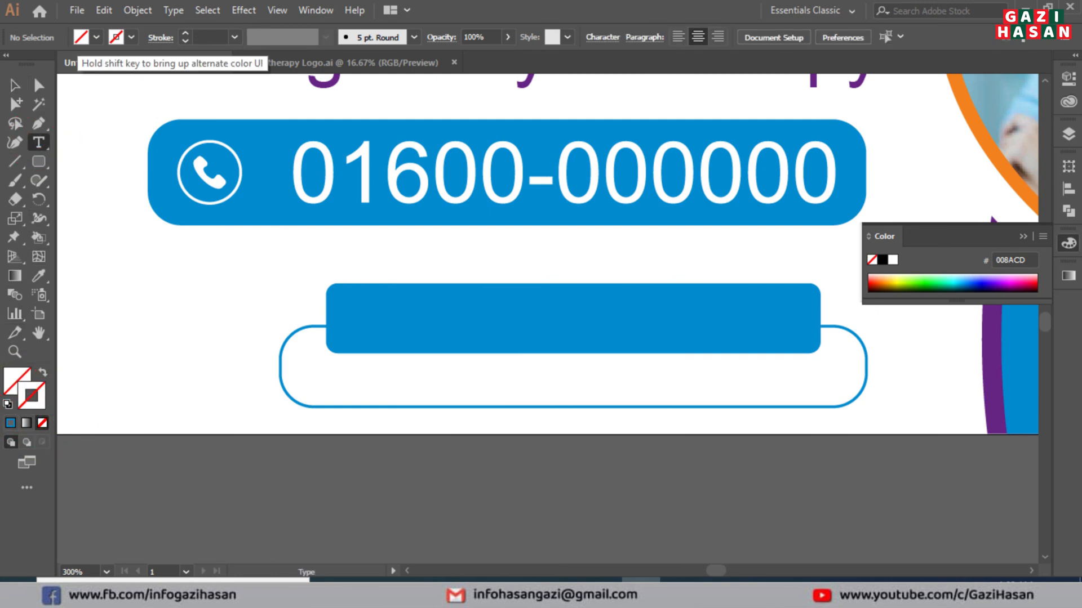
pyautogui.click(81, 37)
pyautogui.click(28, 64)
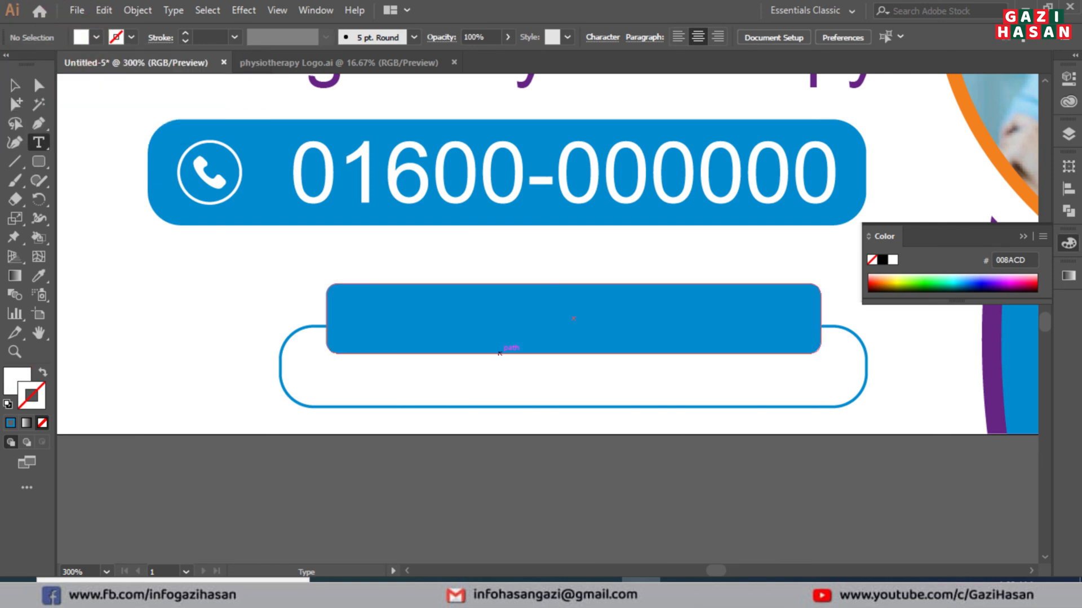
pyautogui.click(474, 316)
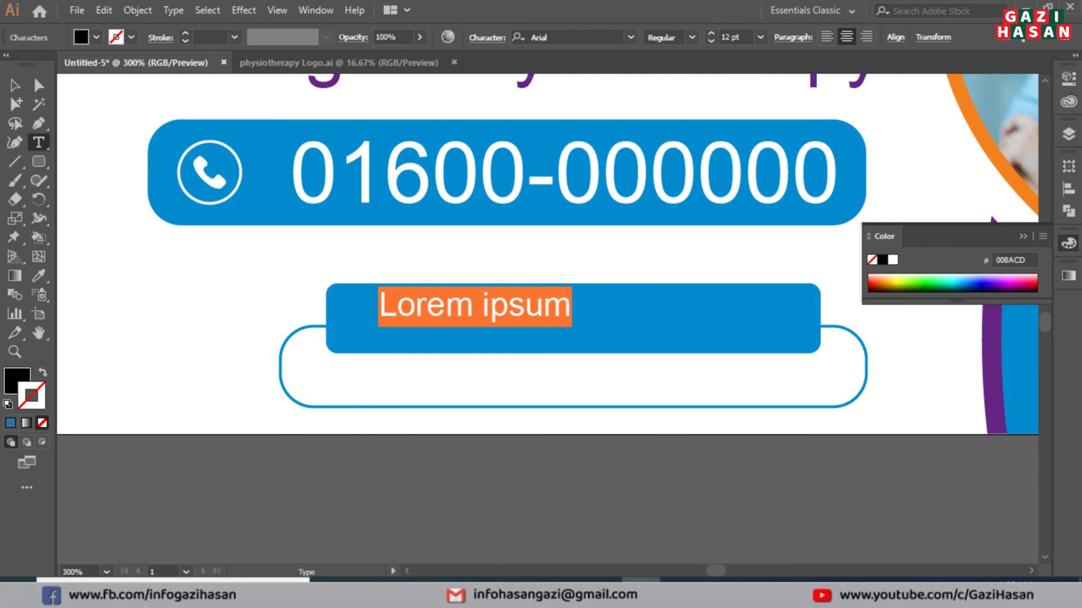
pyautogui.write('Like ')
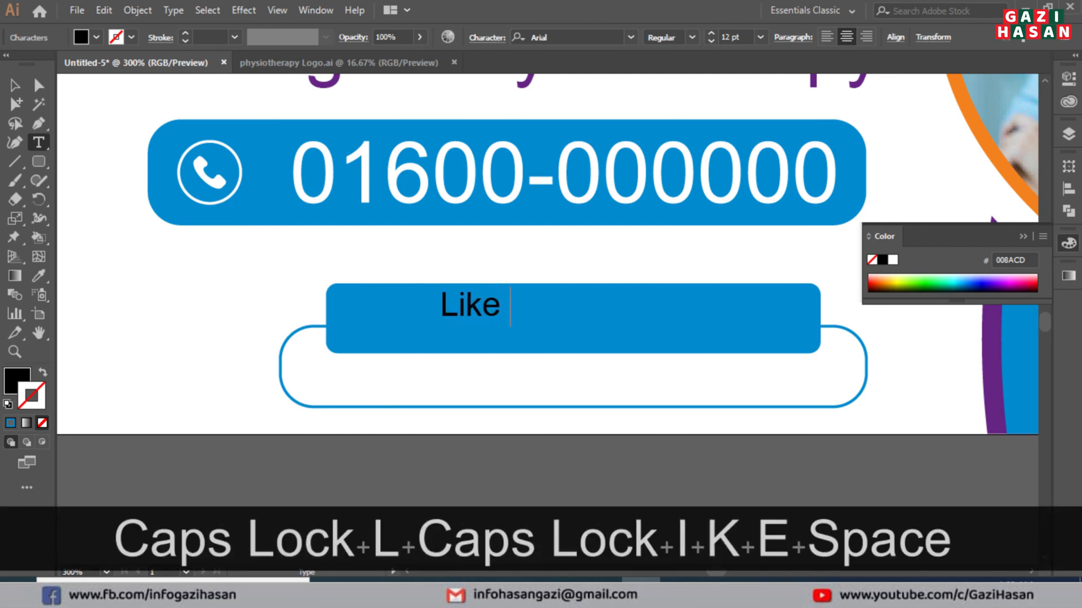
pyautogui.write('US')
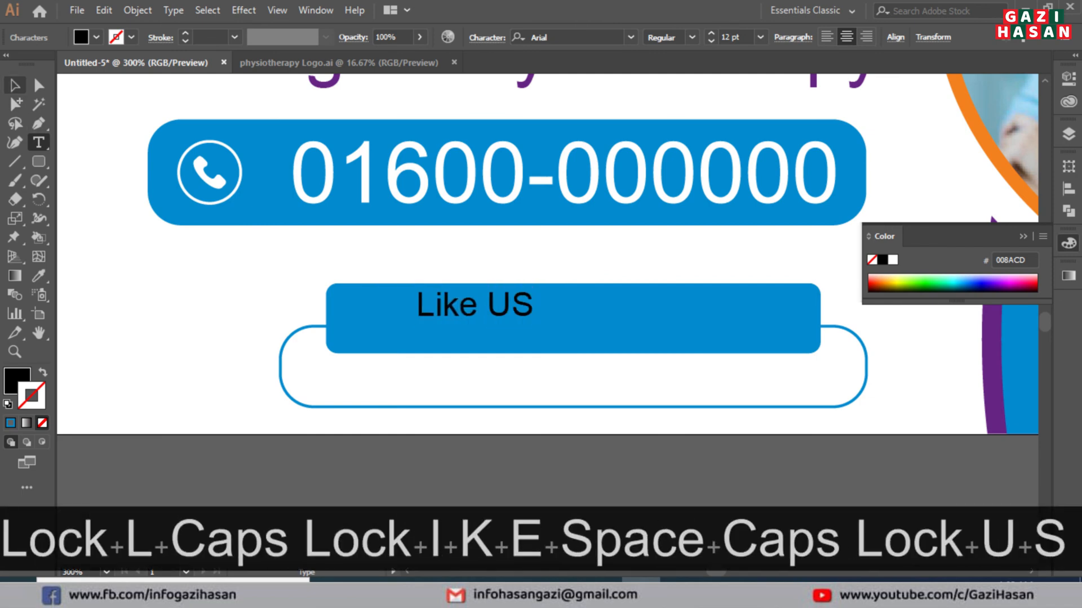
# Give the "Like US" text a white fill and move it to about the middle of the small blue bar.
pyautogui.click(14, 85)
pyautogui.click(96, 37)
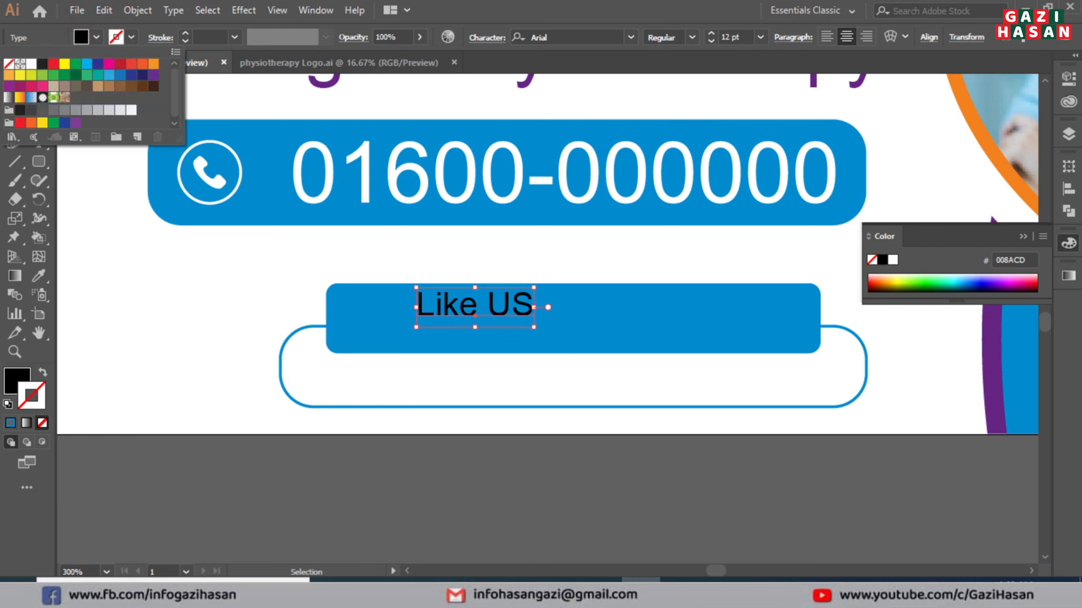
pyautogui.click(31, 63)
pyautogui.press('shift')
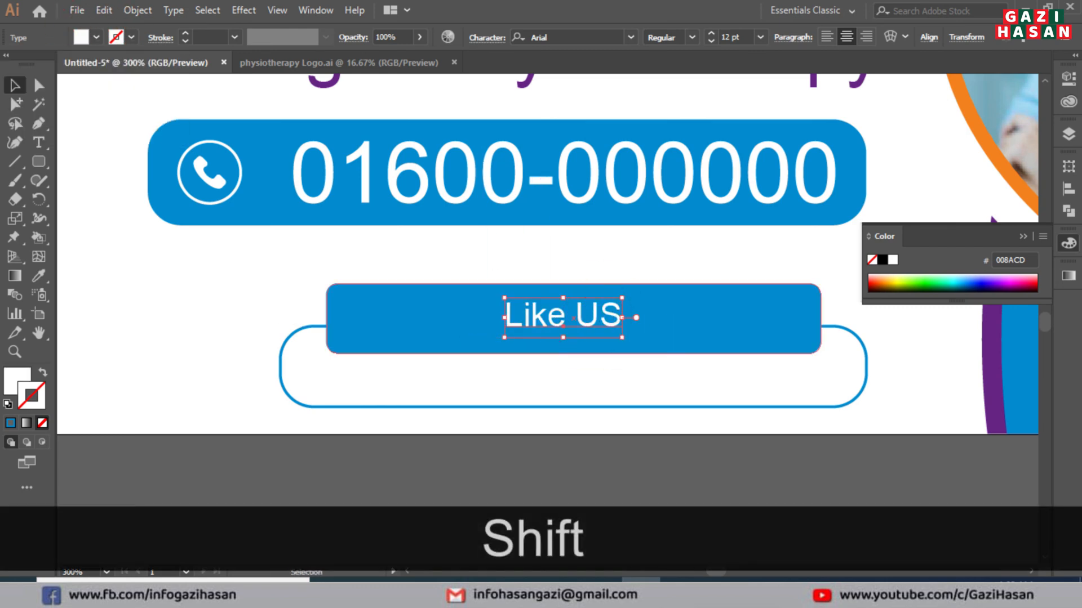
# Duplicate the "Like US" text about 22 px down into the outlined bar.
pyautogui.press('alt')
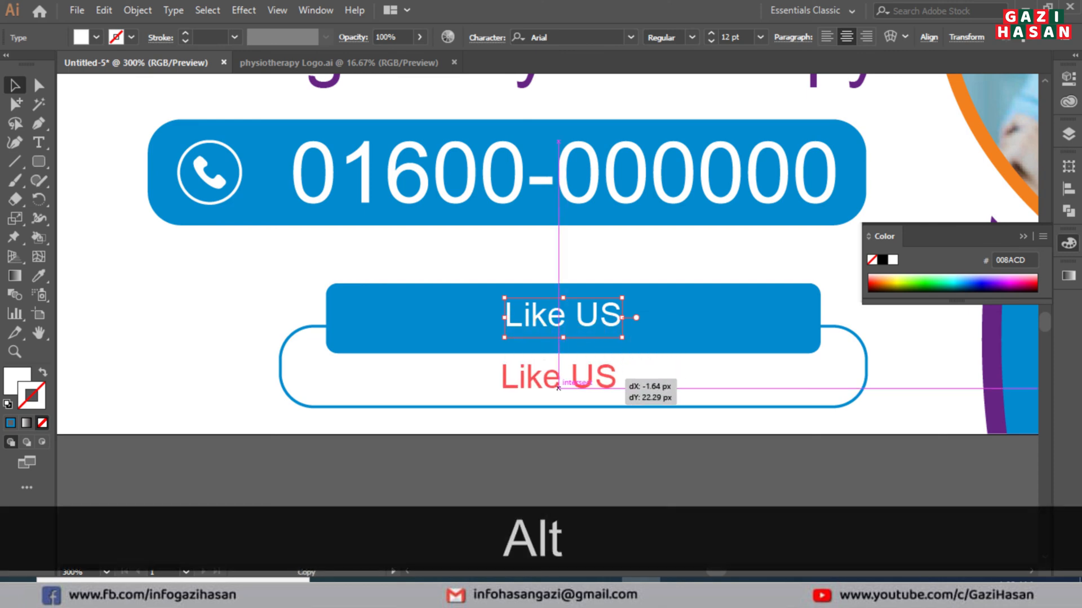